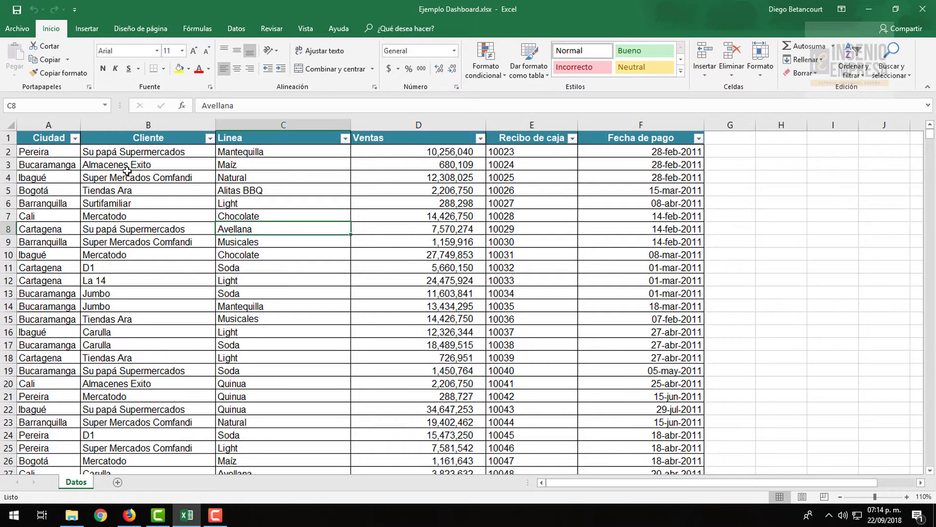
Step: Review the client and product line entries in the Datos table
click(143, 166)
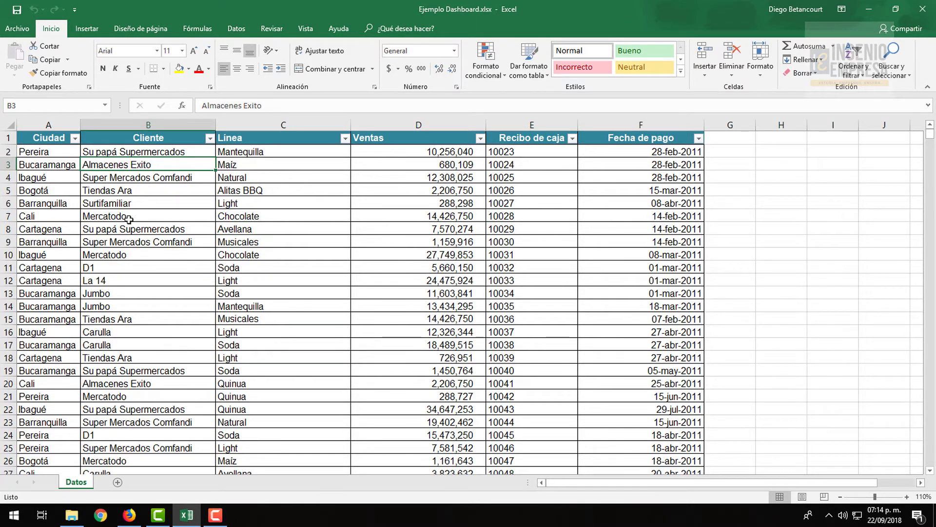
click(168, 218)
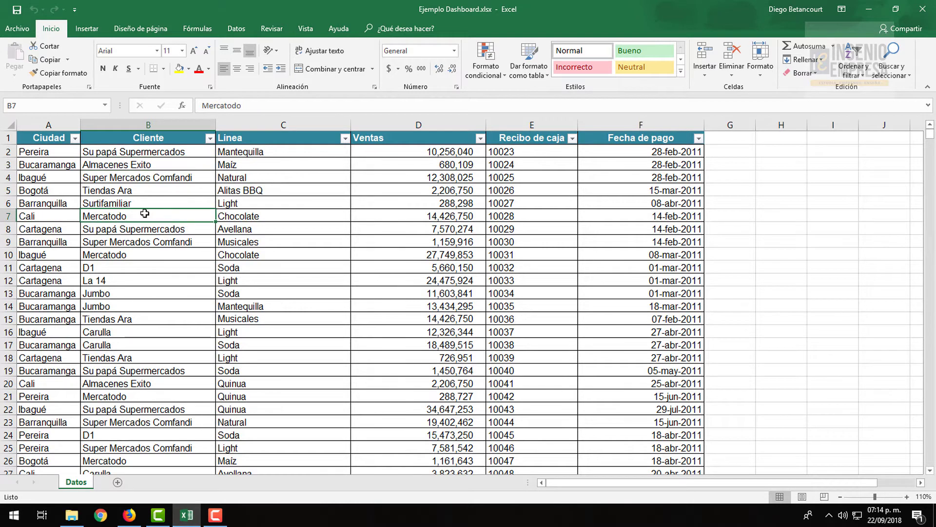
drag(56, 138, 656, 138)
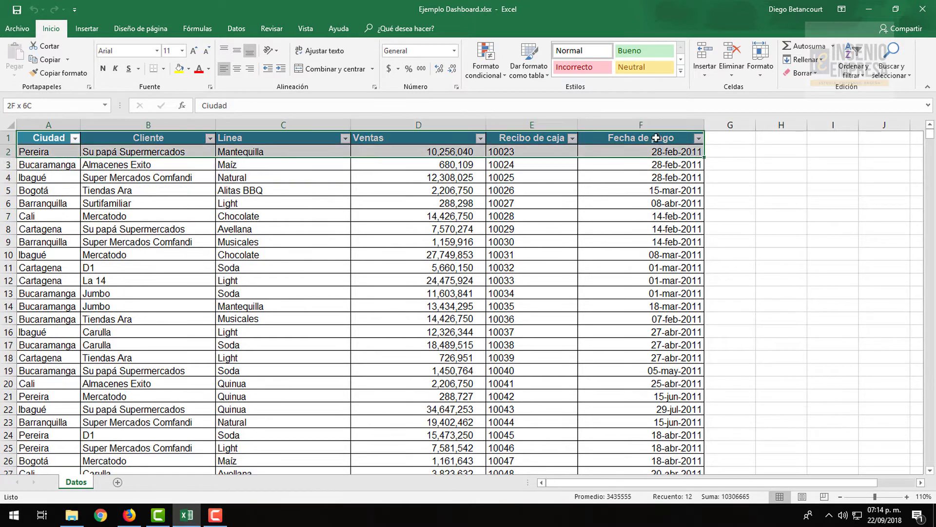
click(259, 190)
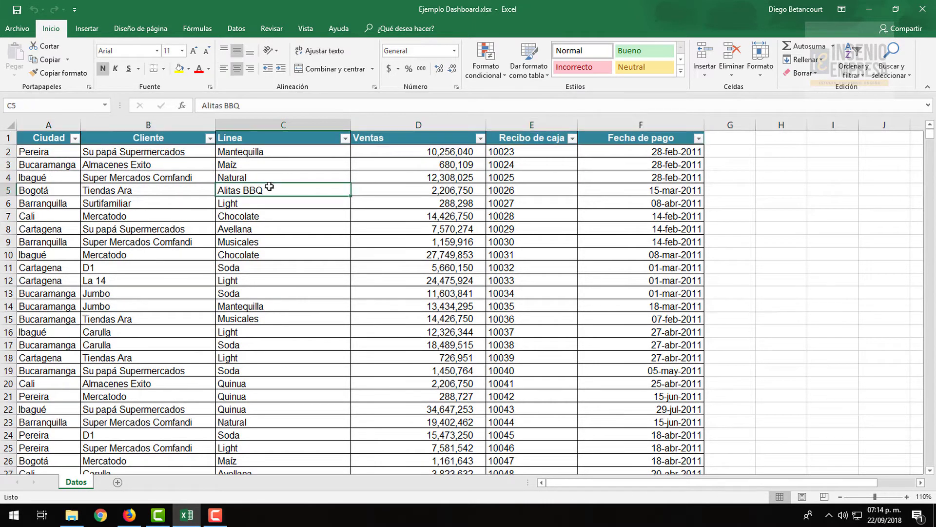
click(159, 191)
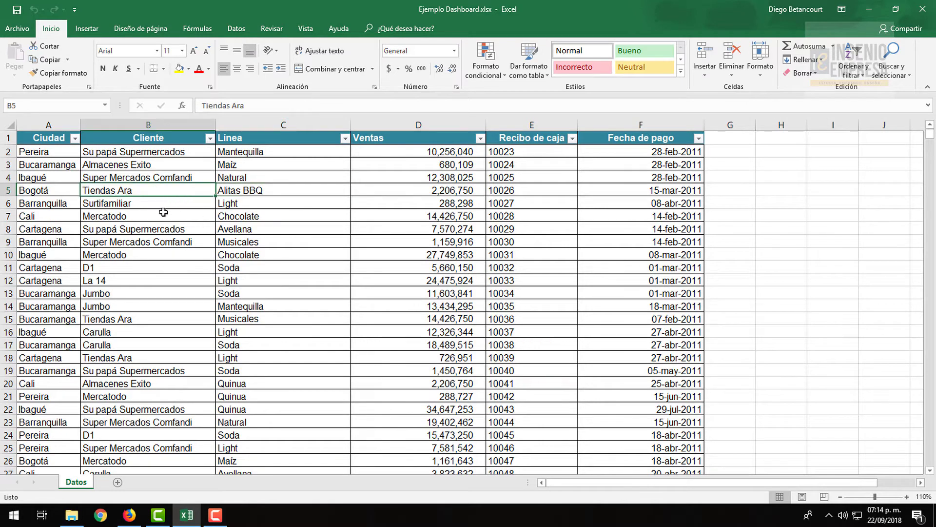
Step: Read the tutorial article's section on what the workbook needs
click(129, 515)
click(128, 150)
key(ctrl+a)
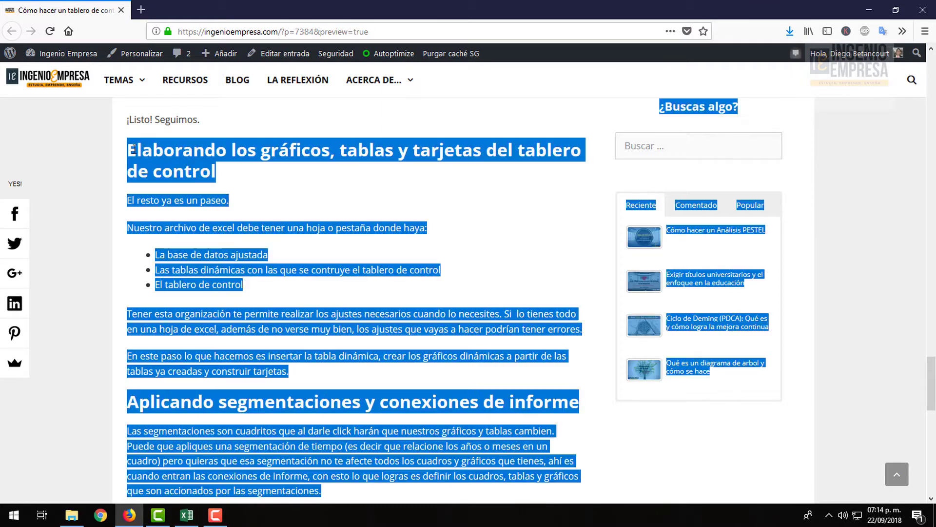
click(363, 168)
key(ctrl+a)
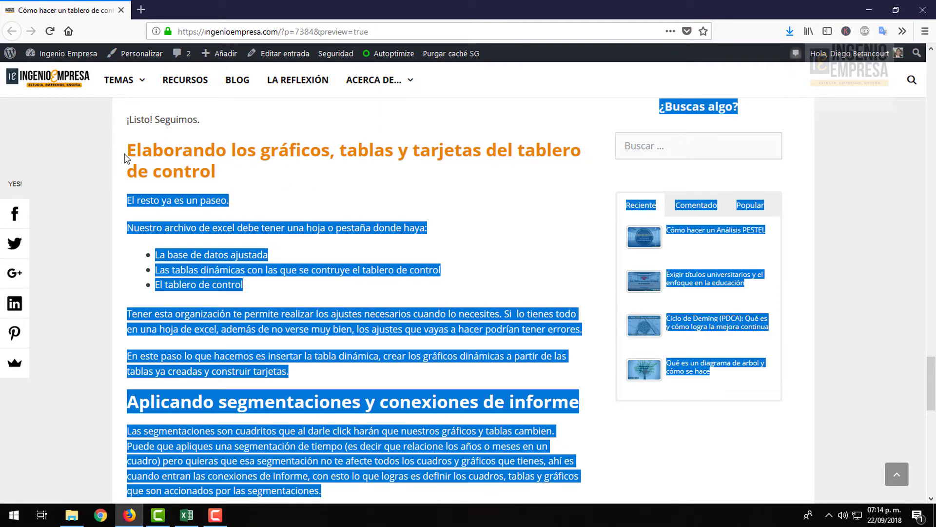
triple_click(202, 170)
click(129, 151)
drag(217, 227, 218, 254)
click(188, 518)
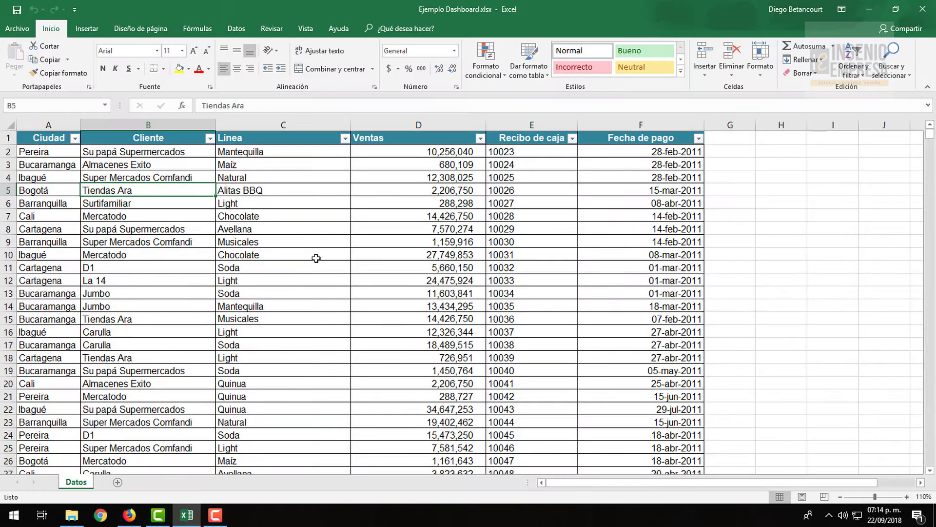
Step: Create a pivot table from Datos!$A$1:$F$2795 on a new worksheet
click(316, 257)
click(27, 145)
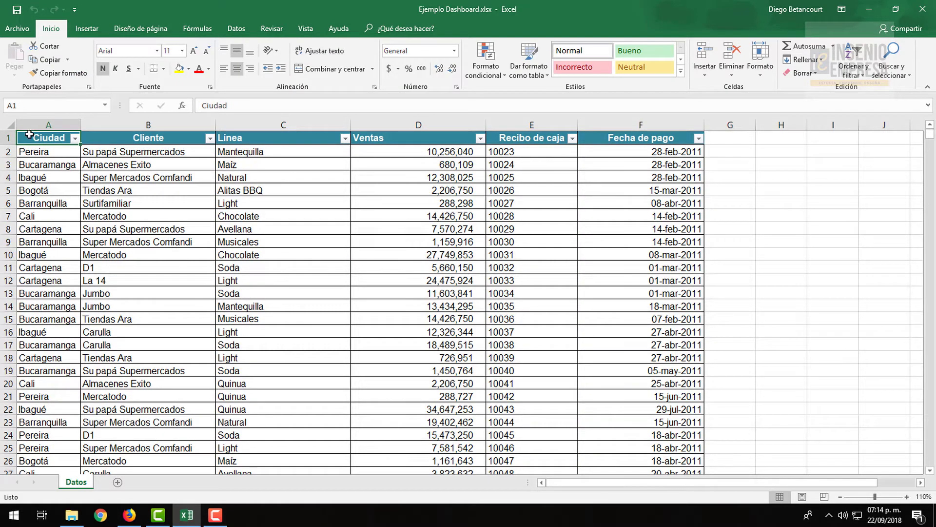
click(87, 30)
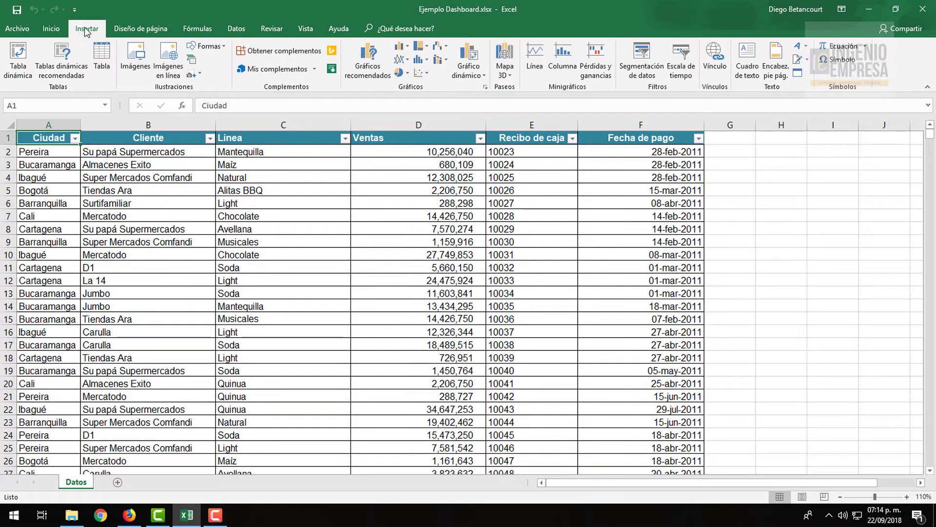
click(19, 57)
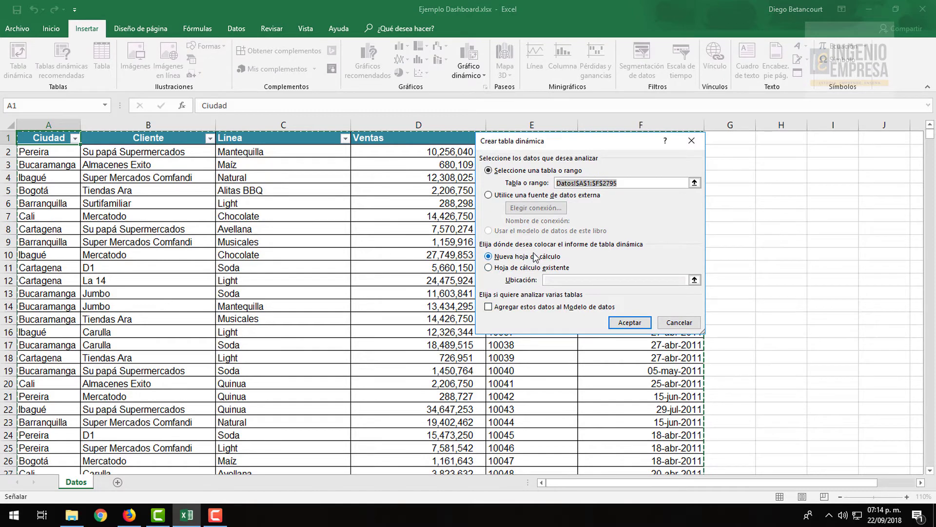
click(629, 322)
Step: Compare the empty pivot on Hoja6 with the sales values on the Datos sheet
click(75, 159)
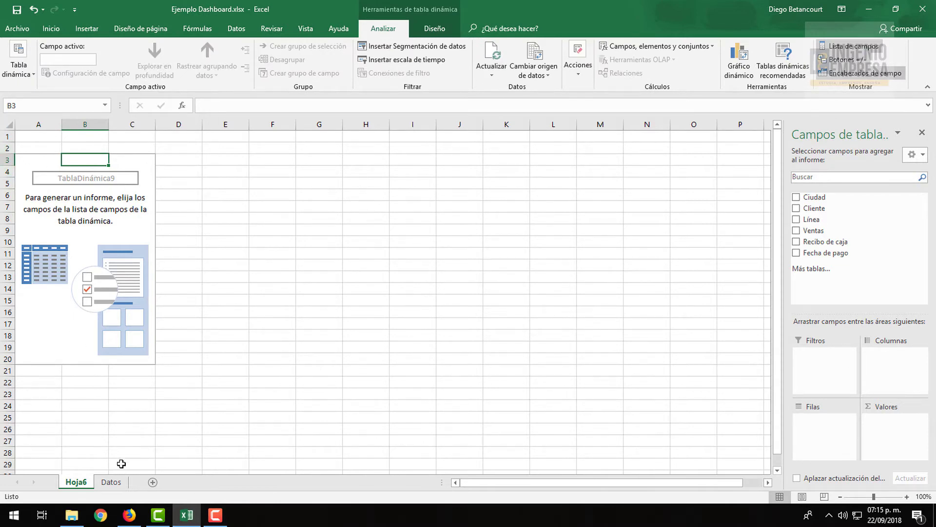
click(111, 482)
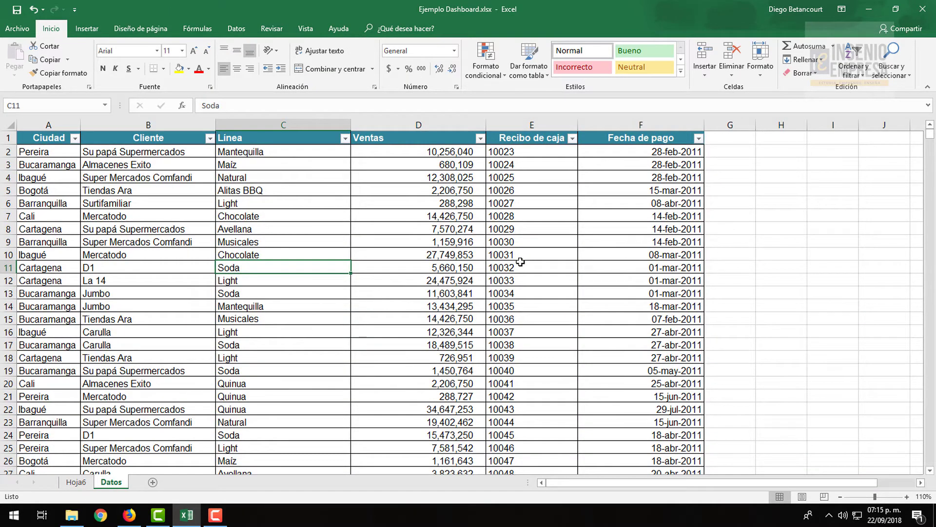
click(441, 151)
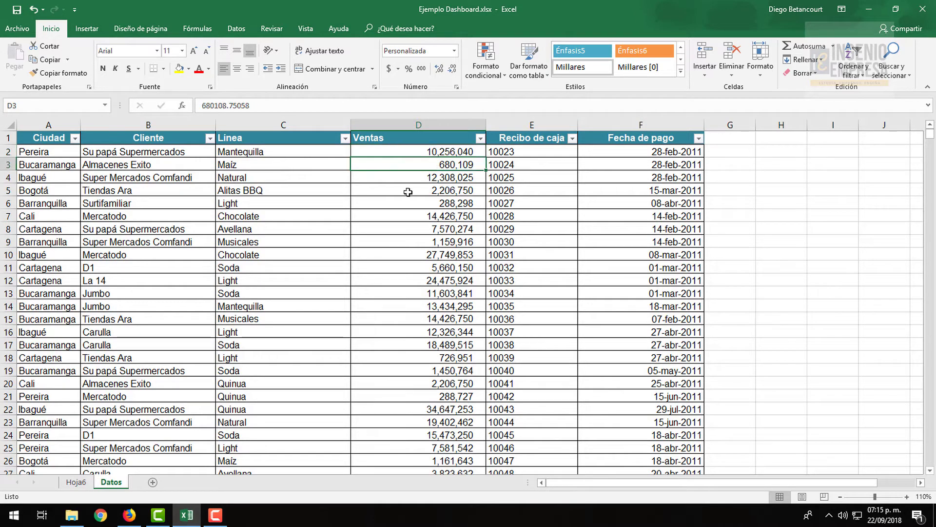
click(76, 481)
click(103, 231)
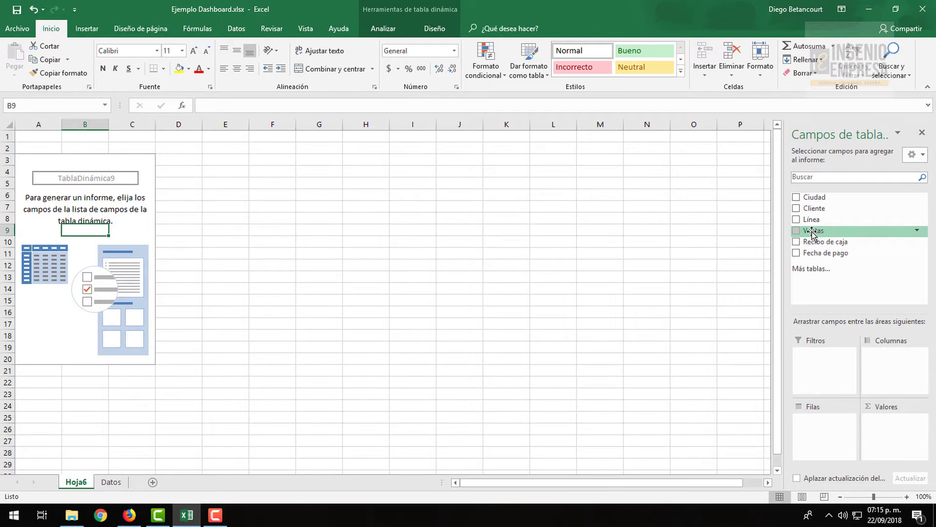
Step: Add Ventas to Valores and summarize it by Suma instead of count
drag(811, 231, 893, 424)
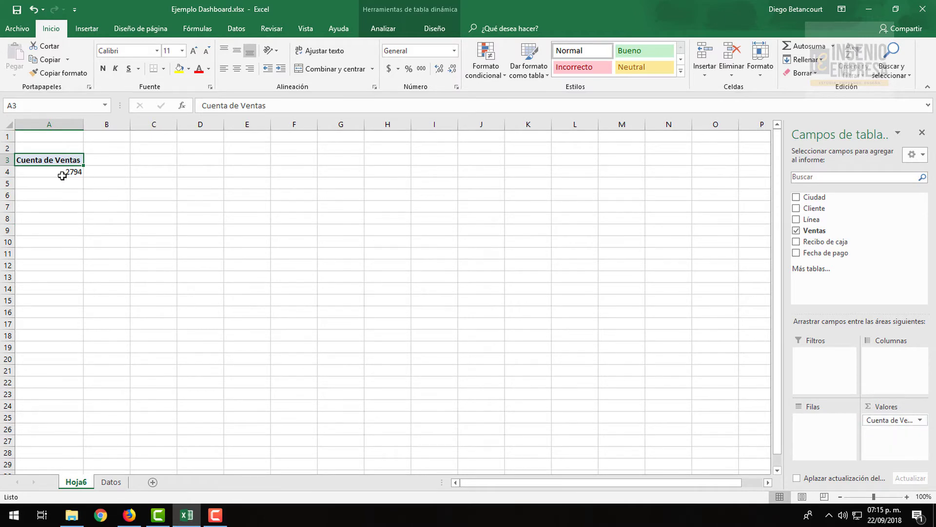
click(892, 419)
click(876, 408)
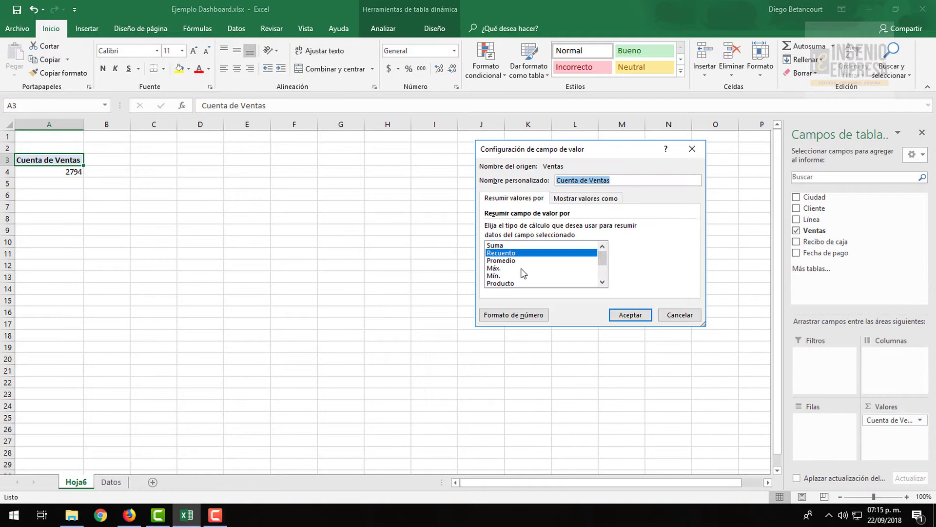
click(508, 246)
click(626, 315)
Step: Format the 28,950,732,654 total with thousands separators and no decimals
click(52, 173)
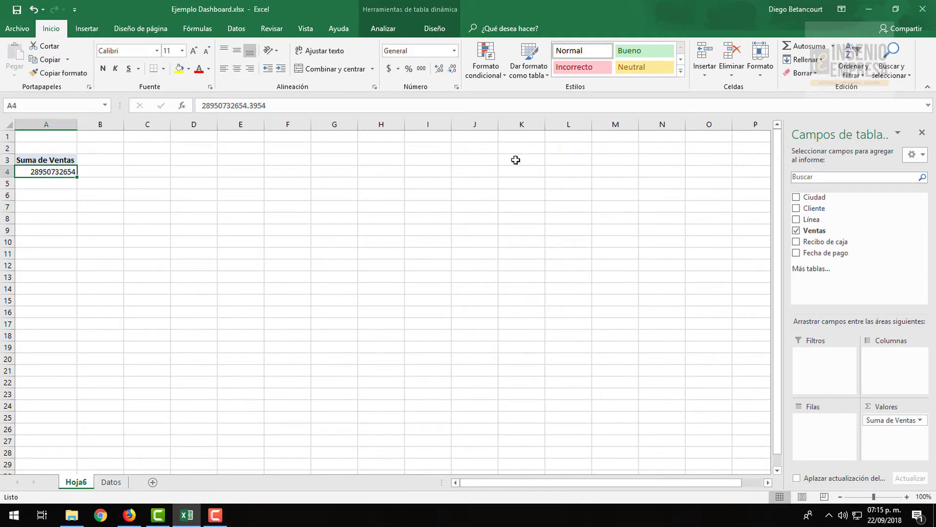
click(422, 68)
click(452, 68)
click(453, 68)
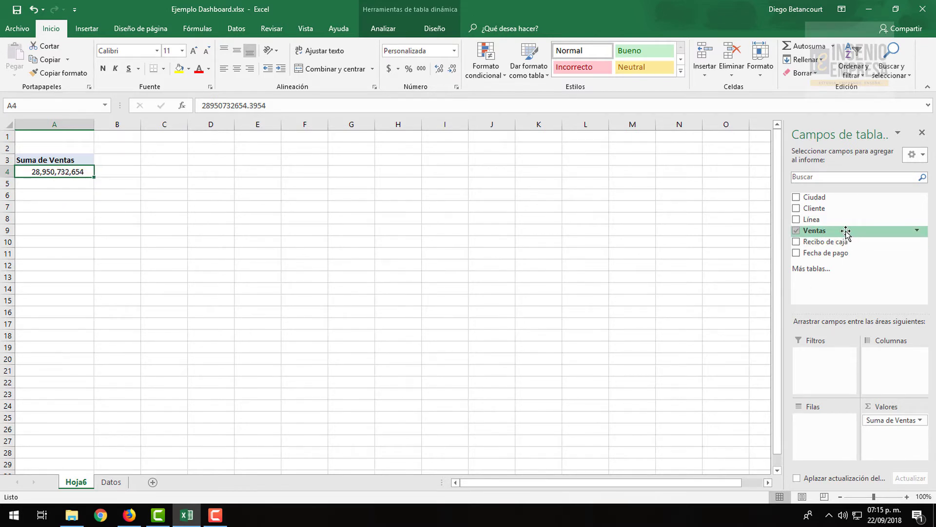
Step: Add Fecha de pago to Filas and collapse the 2011 quarter detail
drag(836, 254, 825, 435)
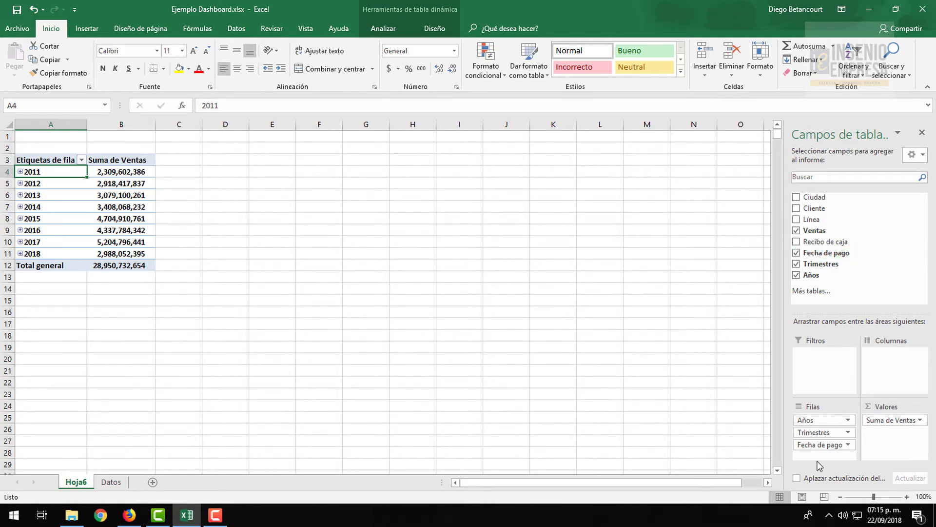
click(20, 172)
click(20, 172)
Step: Remove Fecha de pago and Trimestres from Filas, leaving years 2011–2018 under Años
drag(823, 444, 848, 297)
drag(819, 432, 854, 231)
click(201, 216)
click(119, 171)
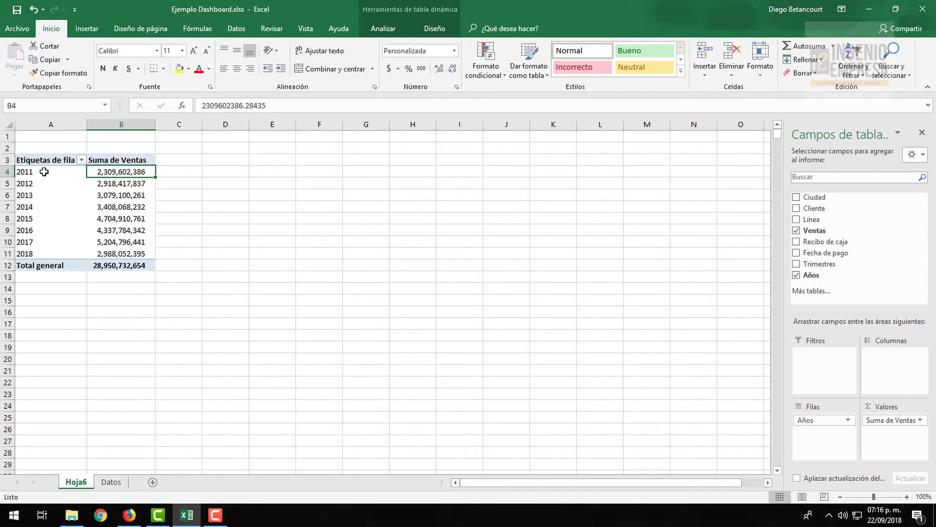
drag(44, 172, 49, 254)
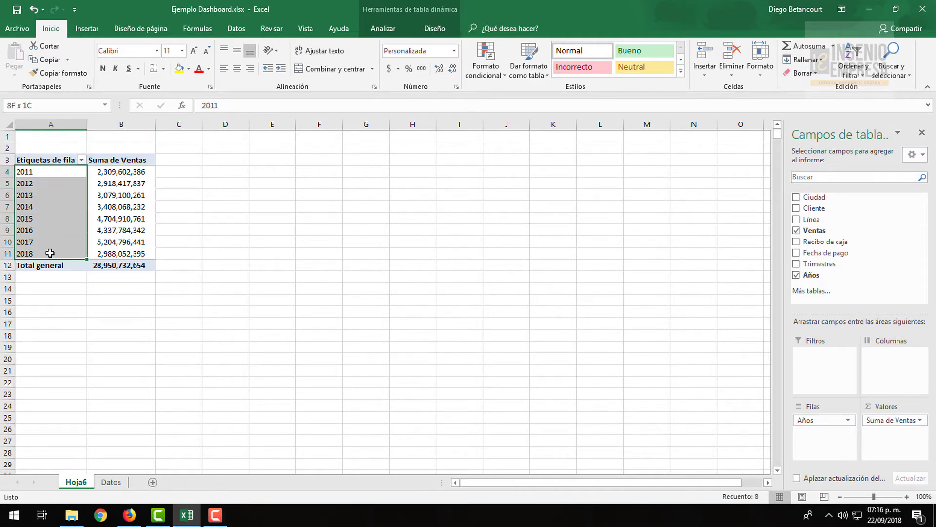
Step: Replace the name in Analizar > Tabla dinámica's name box with 'Ventas por Año'
click(112, 173)
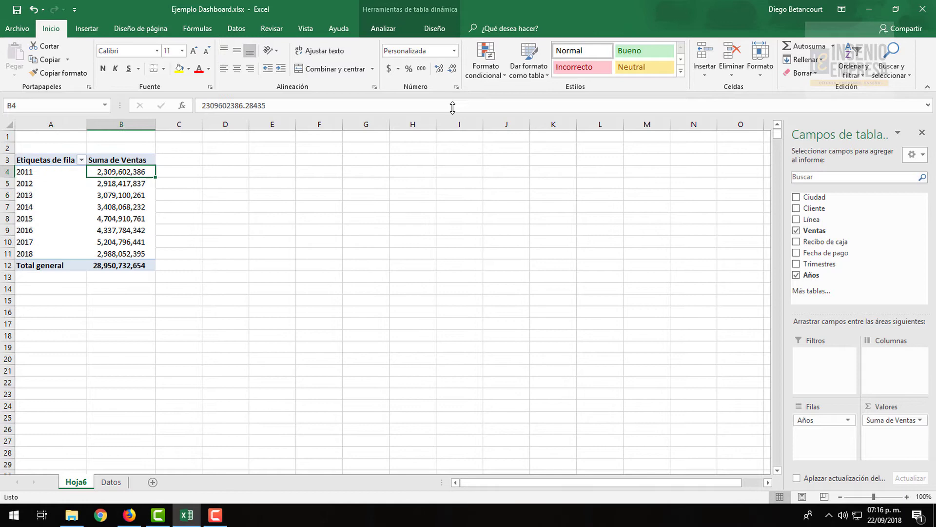
click(383, 28)
click(18, 66)
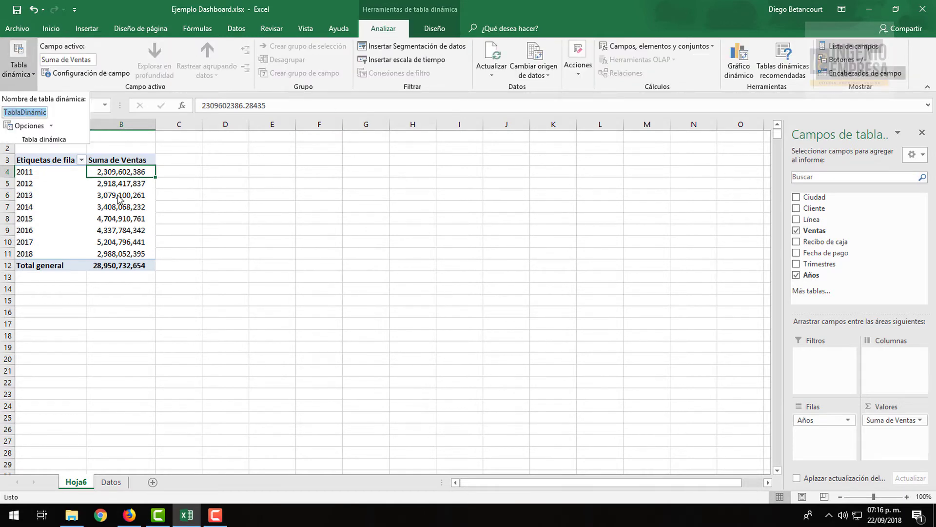
drag(22, 109, 90, 110)
text(Ta)
text(ño)
key(Return)
click(101, 196)
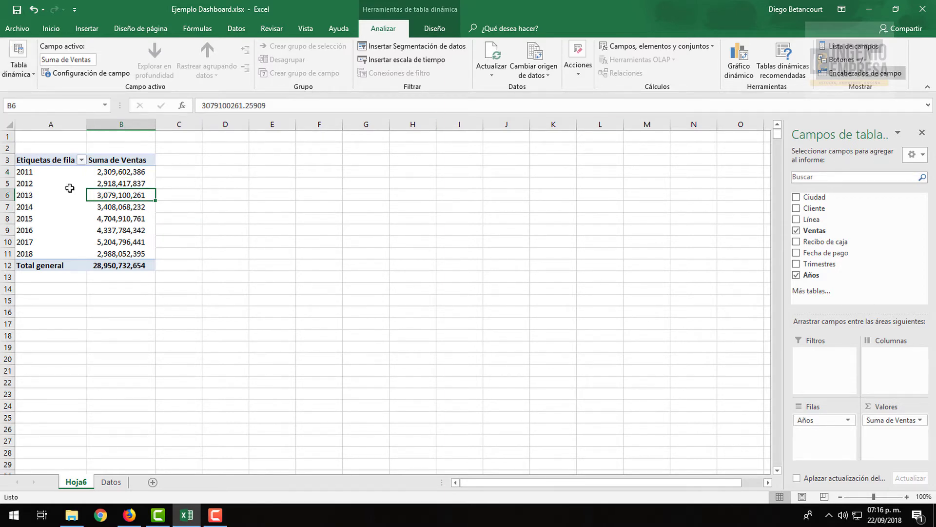
drag(69, 160, 116, 274)
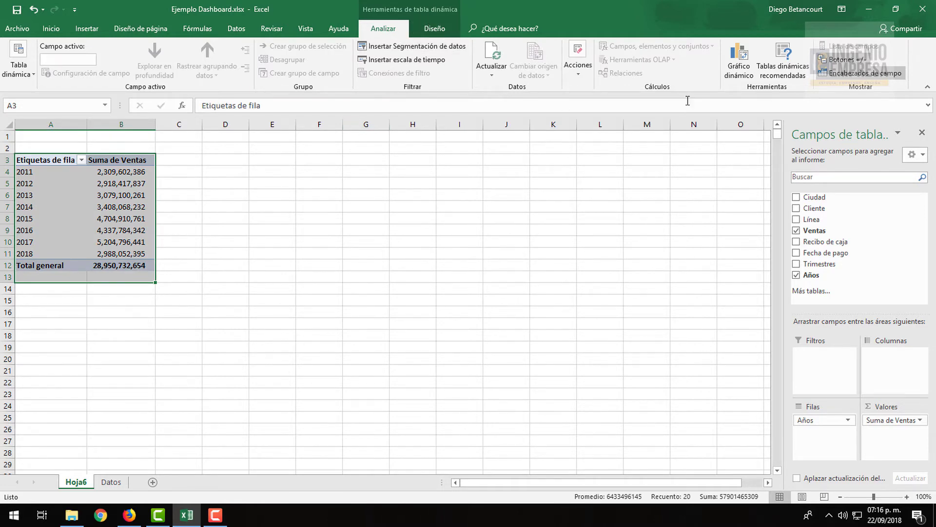
Step: Insert a clustered bar pivot chart of yearly sales and cut it from the pivot sheet
click(739, 58)
mouse_move(497, 199)
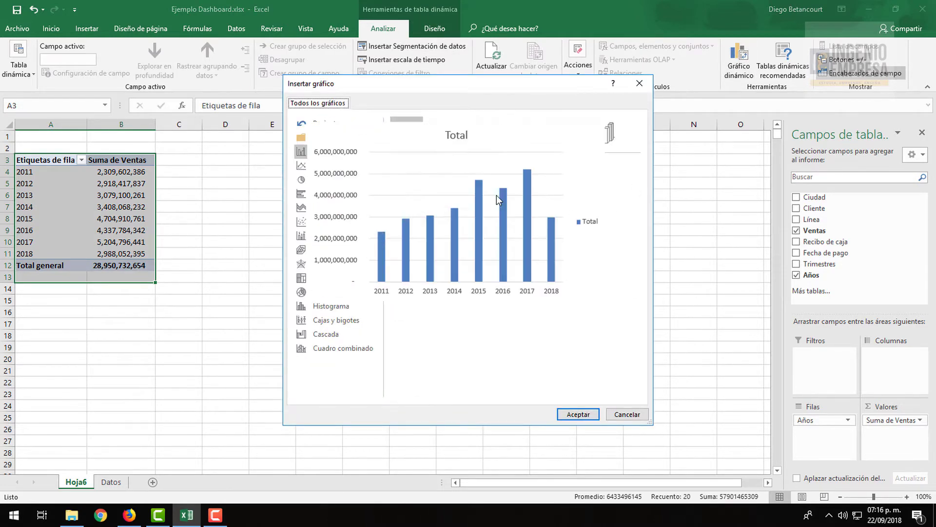
click(322, 166)
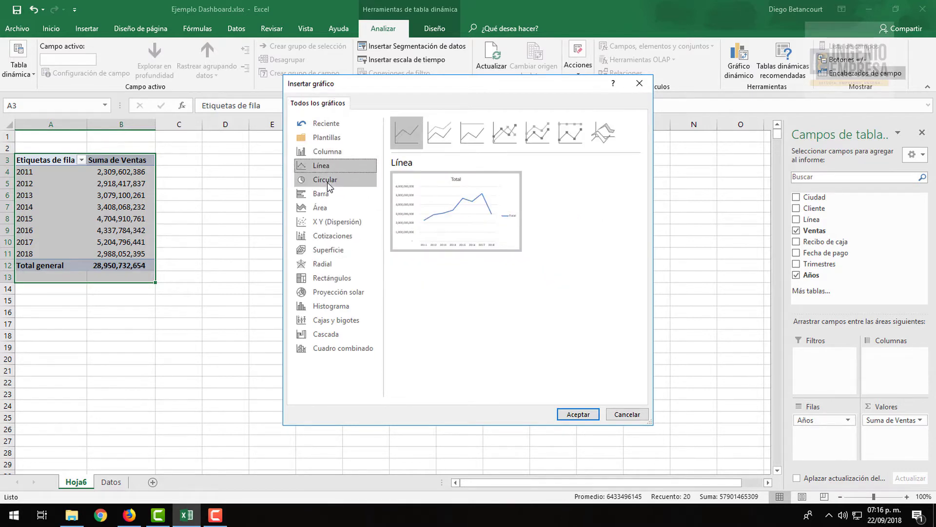
click(322, 193)
mouse_move(455, 212)
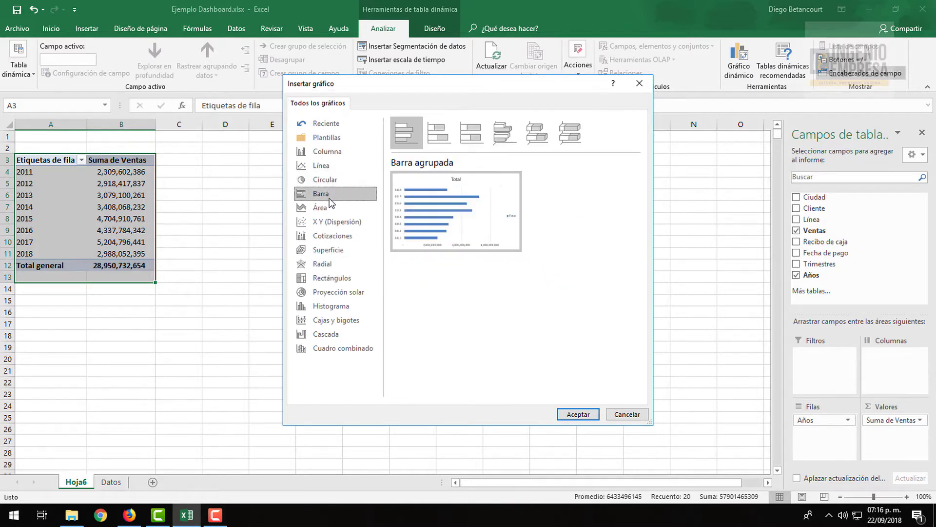
click(575, 415)
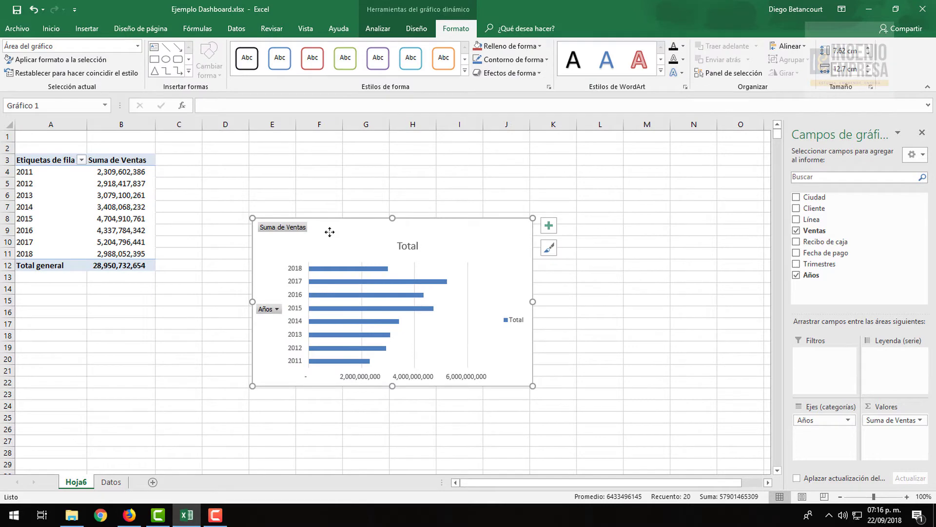
key(Delete)
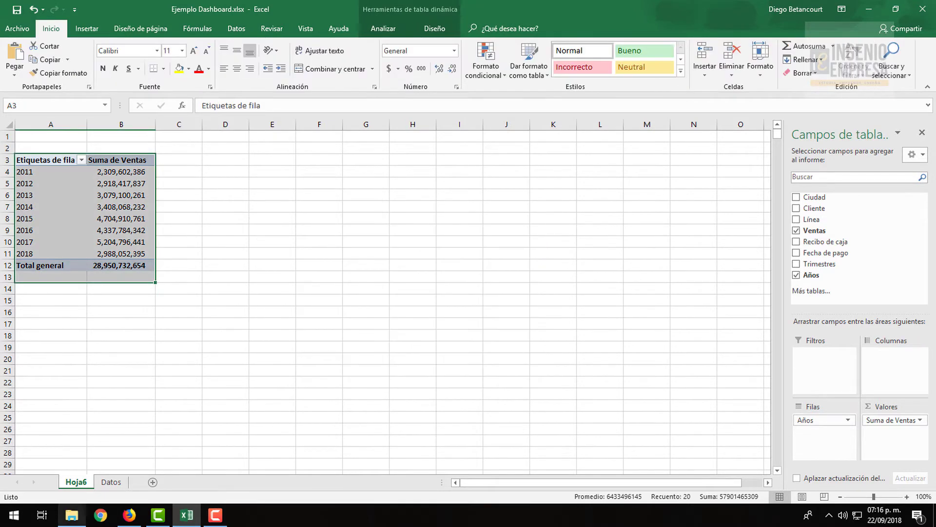
Step: Add a new sheet named TC and paste the chart onto it
click(153, 481)
right_click(120, 482)
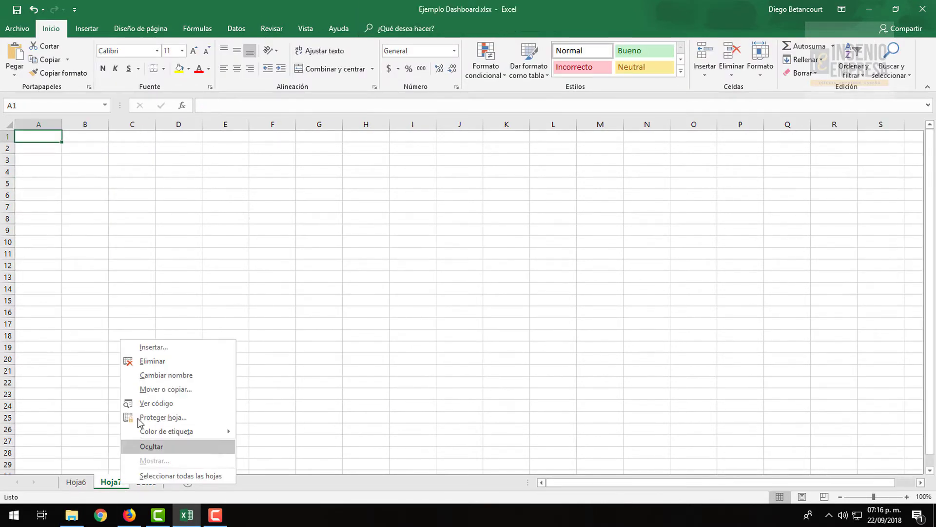
click(157, 375)
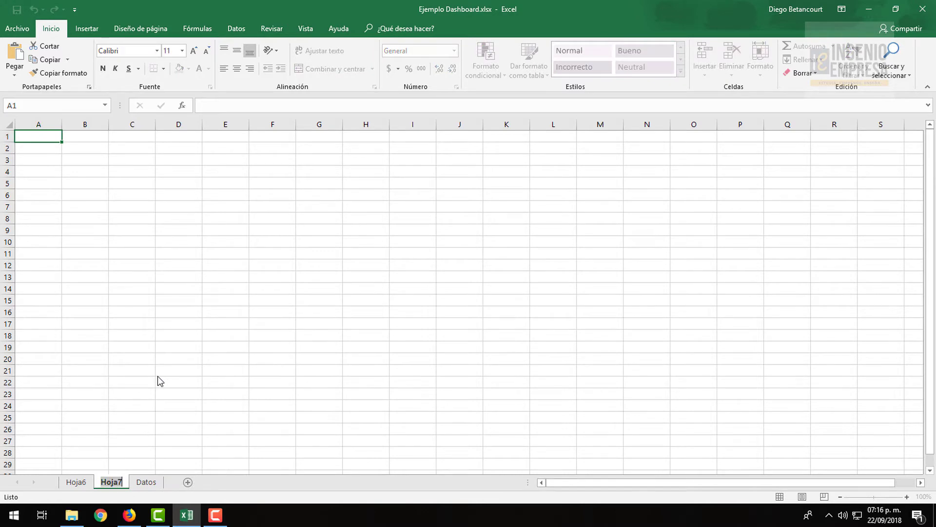
text(TCE)
key(BackSpace)
key(Return)
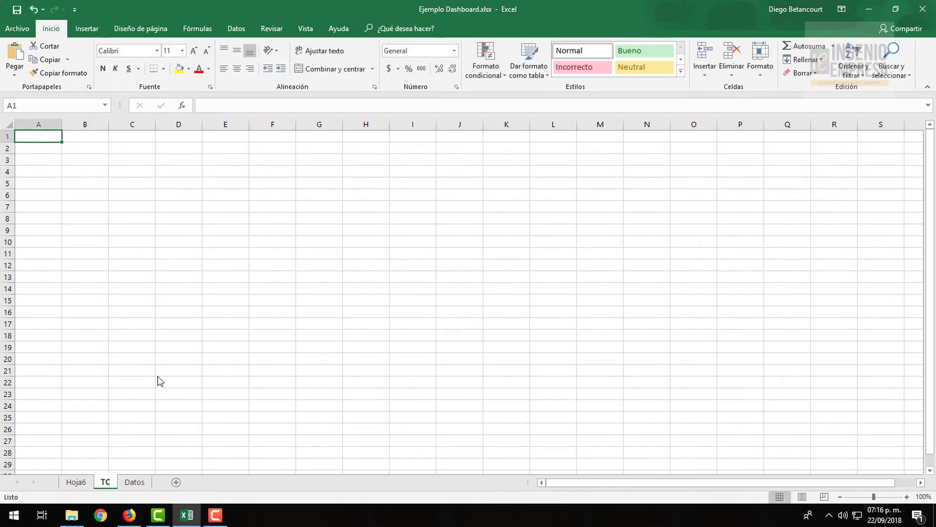
key(ctrl+v)
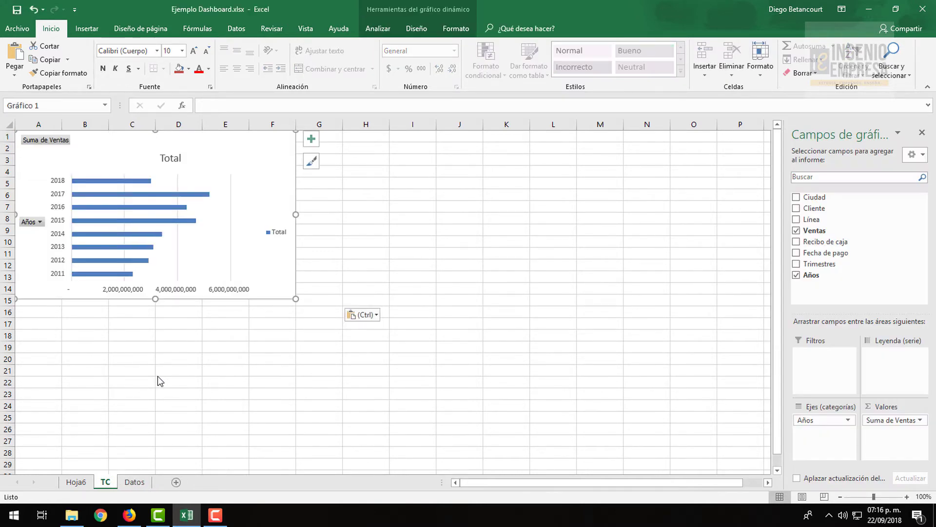
drag(249, 132, 128, 488)
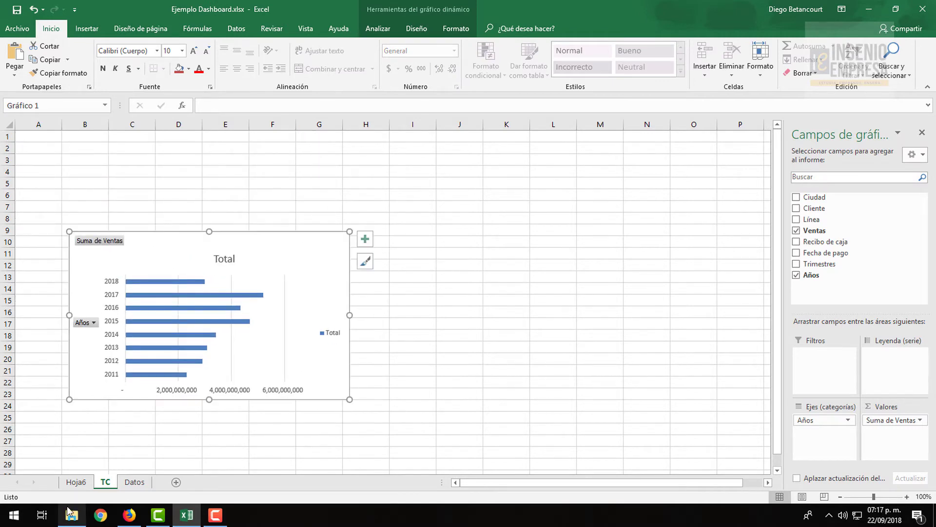
Step: Rename the Hoja6 pivot sheet to TD
click(134, 482)
click(105, 482)
click(76, 482)
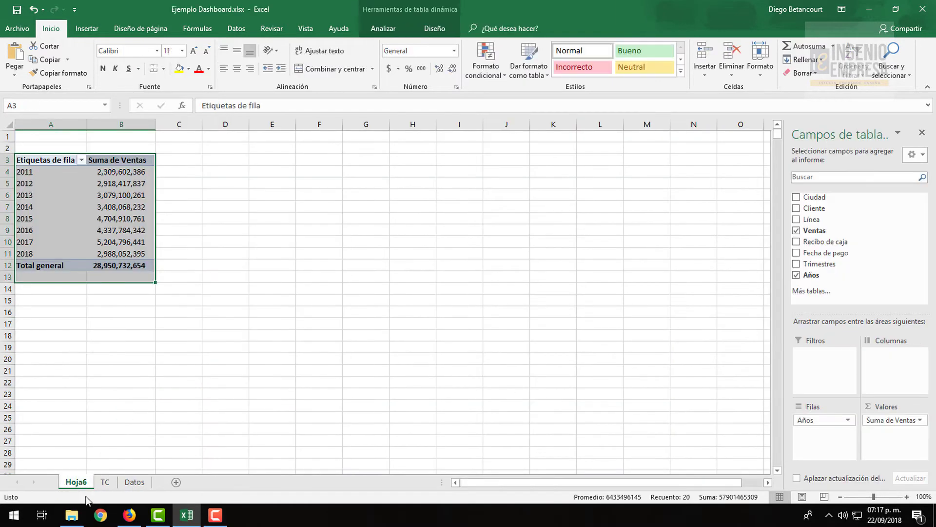
right_click(76, 482)
click(131, 371)
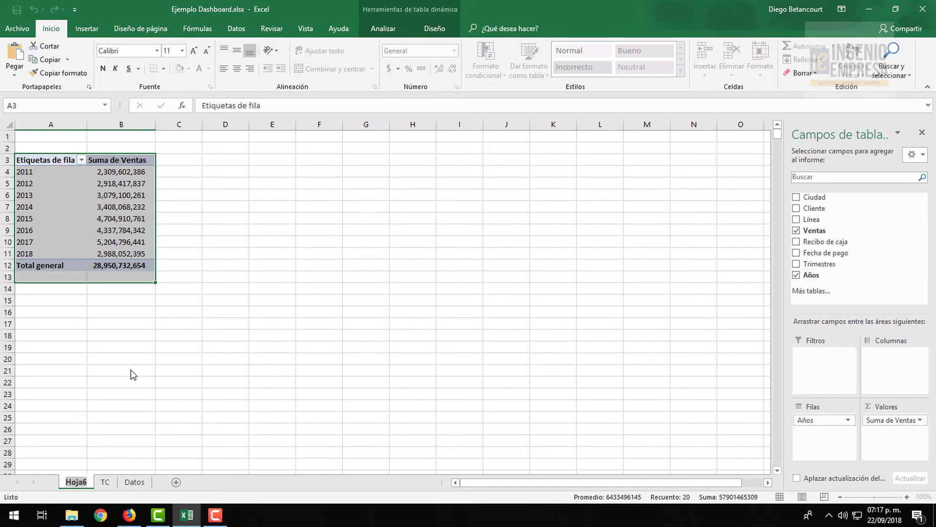
text(TD)
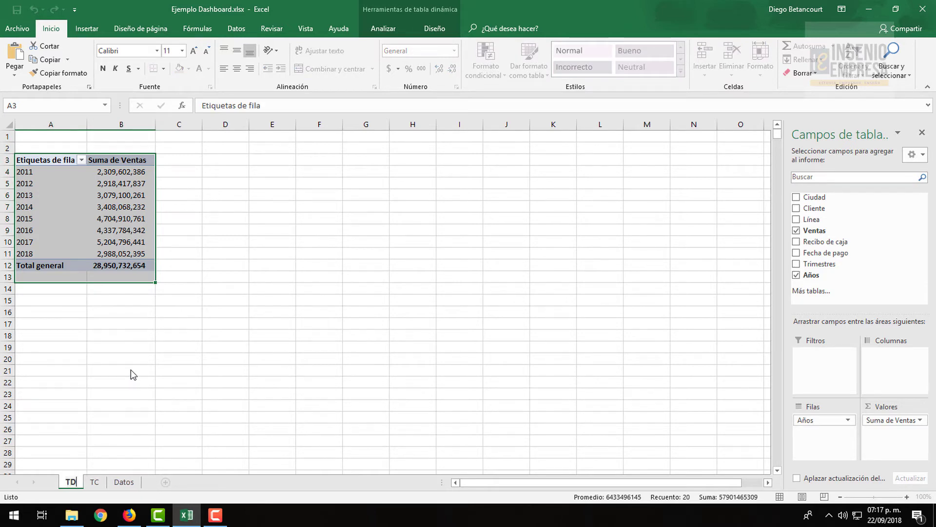
key(Return)
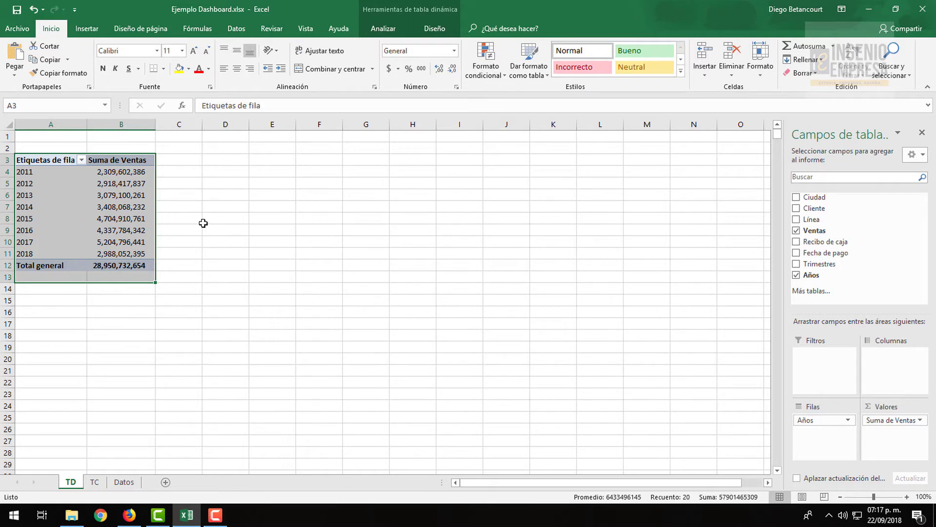
click(225, 191)
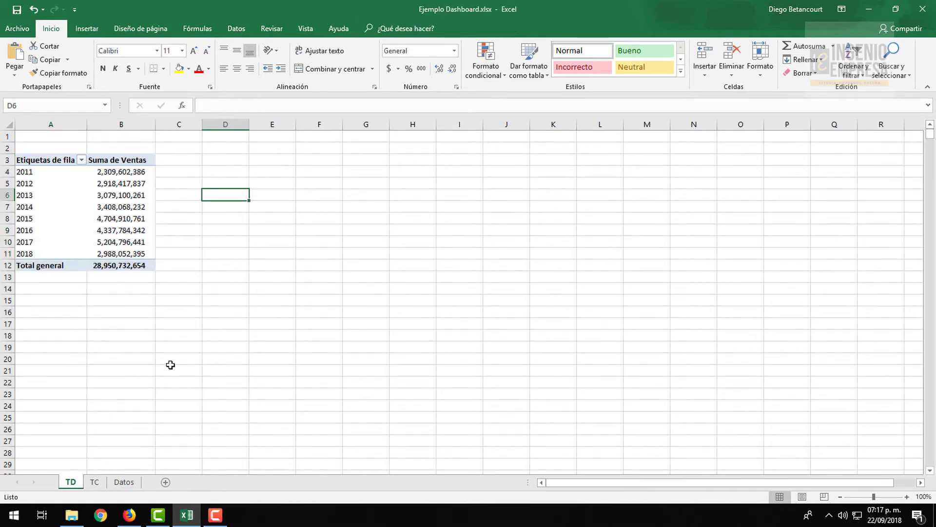
click(94, 482)
Step: Raise the chart on TC, then copy pivot table A3:B12 on sheet TD
drag(287, 247, 321, 210)
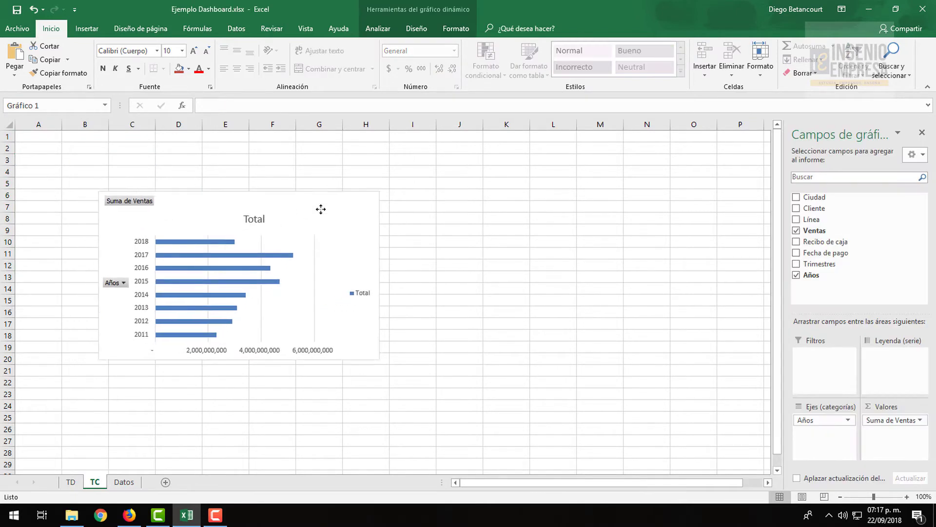
click(71, 482)
click(287, 261)
click(90, 182)
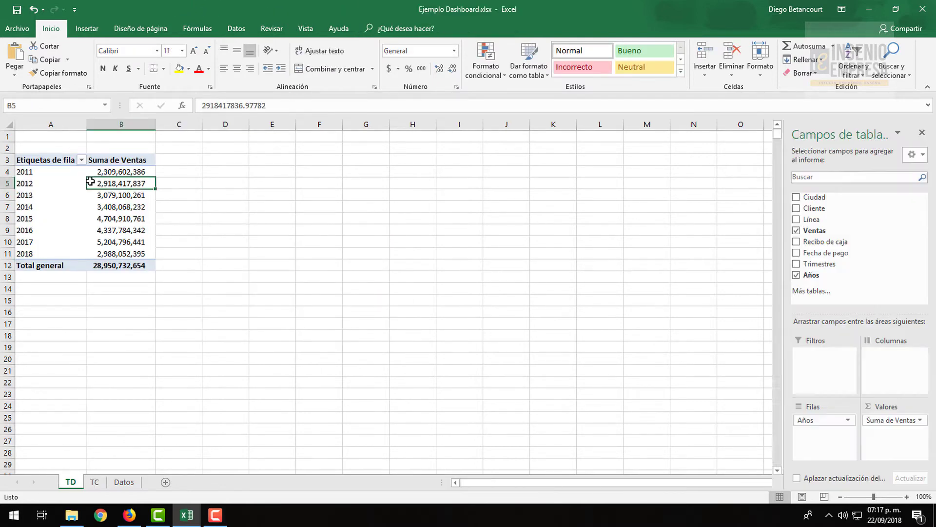
drag(68, 160, 131, 265)
right_click(131, 211)
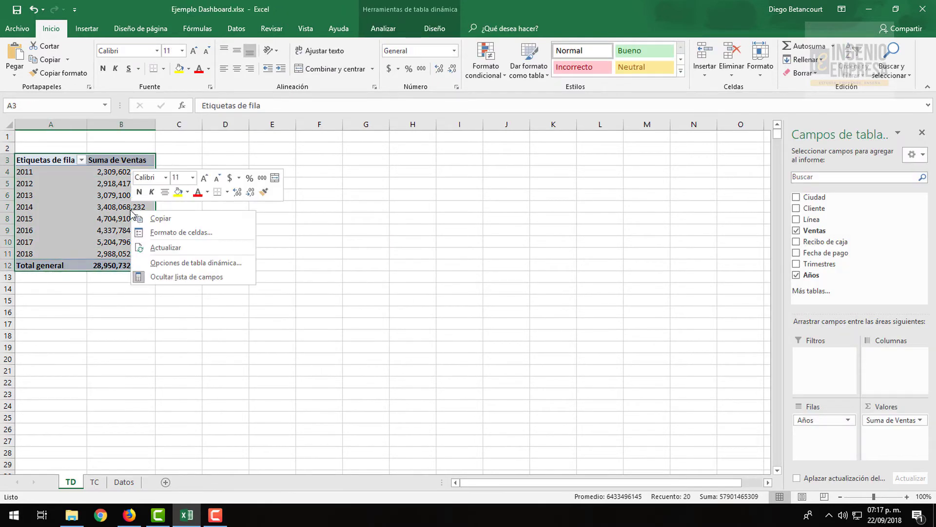
click(161, 218)
Step: Paste Special the pivot copy at D3 and autofit column E
click(227, 160)
right_click(229, 160)
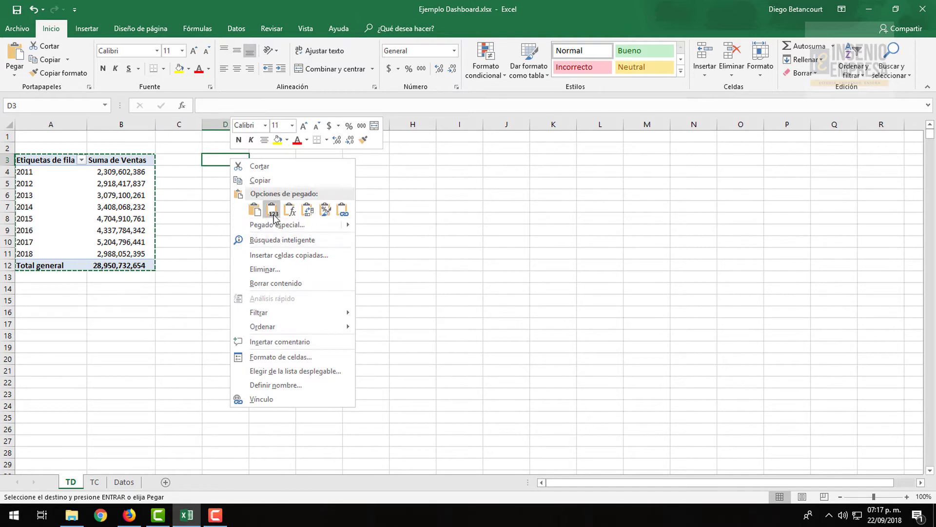
click(267, 228)
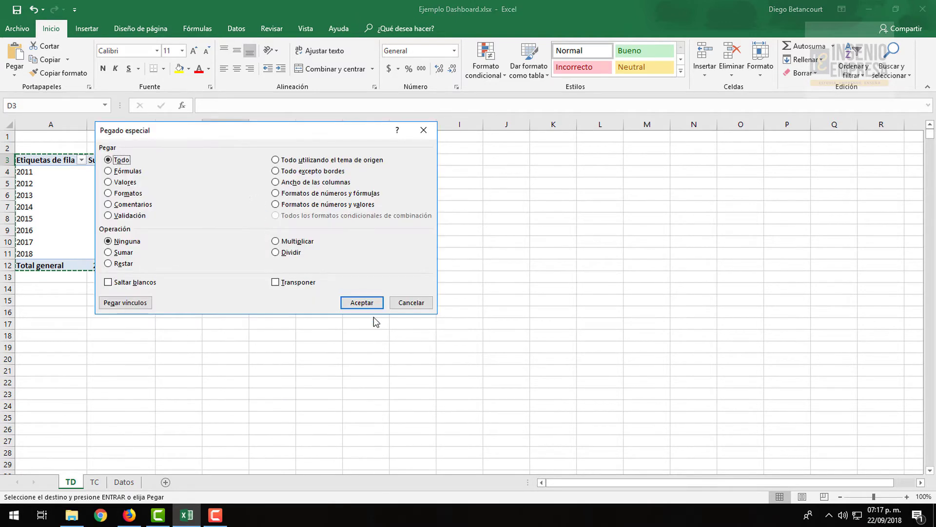
click(363, 303)
double_click(296, 124)
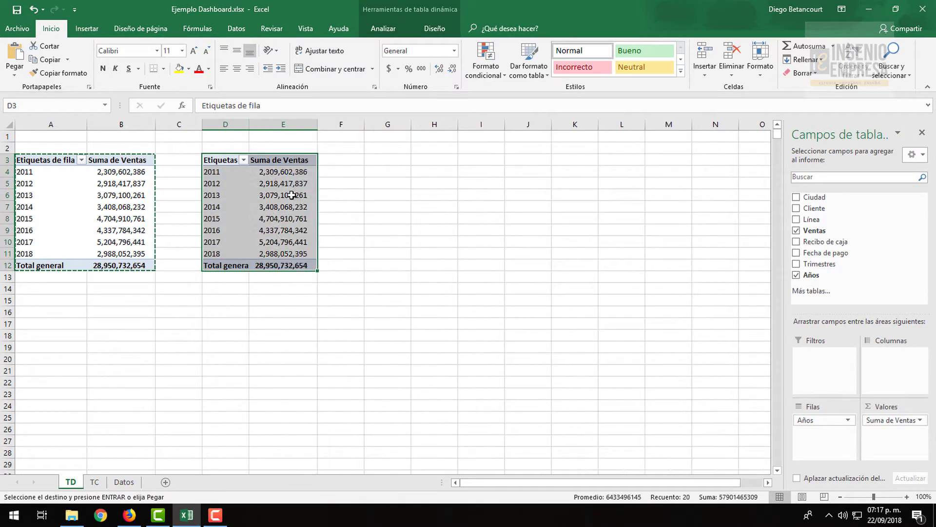
click(283, 195)
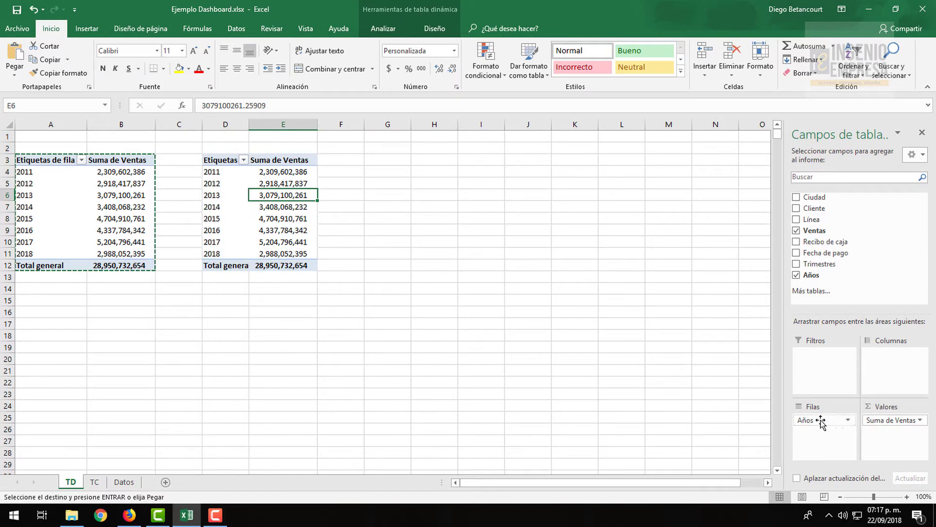
Step: Put Fecha de pago months in Filas and Años in Columnas, removing Trimestres
mouse_move(821, 422)
mouse_down()
mouse_move(839, 275)
mouse_move(829, 447)
mouse_up()
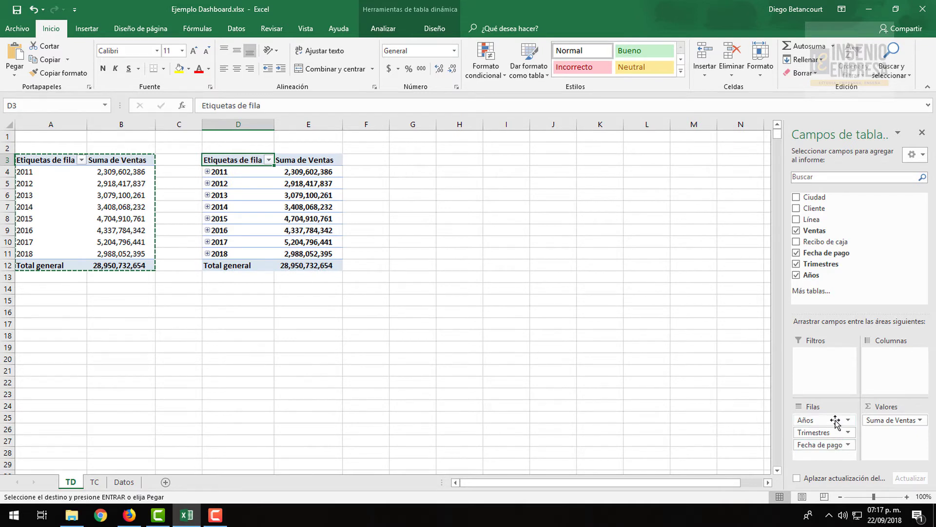
drag(835, 422, 892, 355)
drag(824, 421, 829, 234)
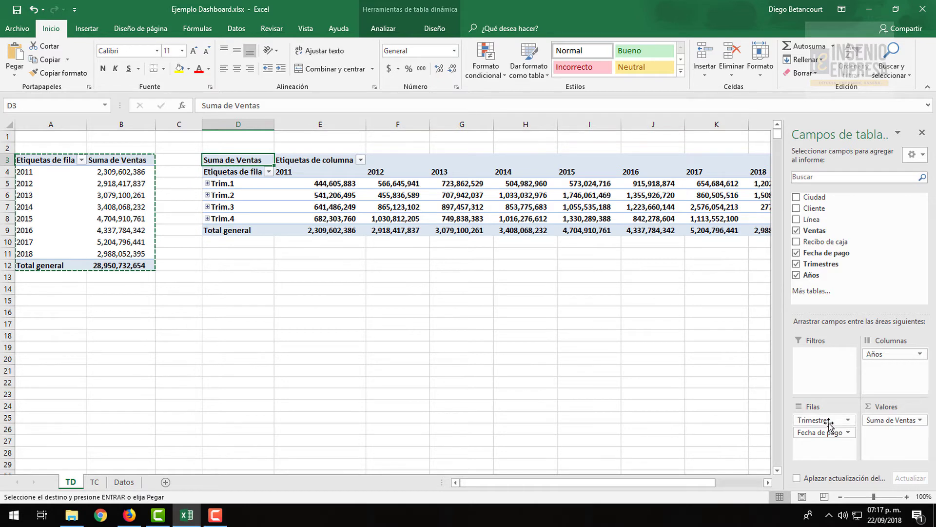
click(378, 235)
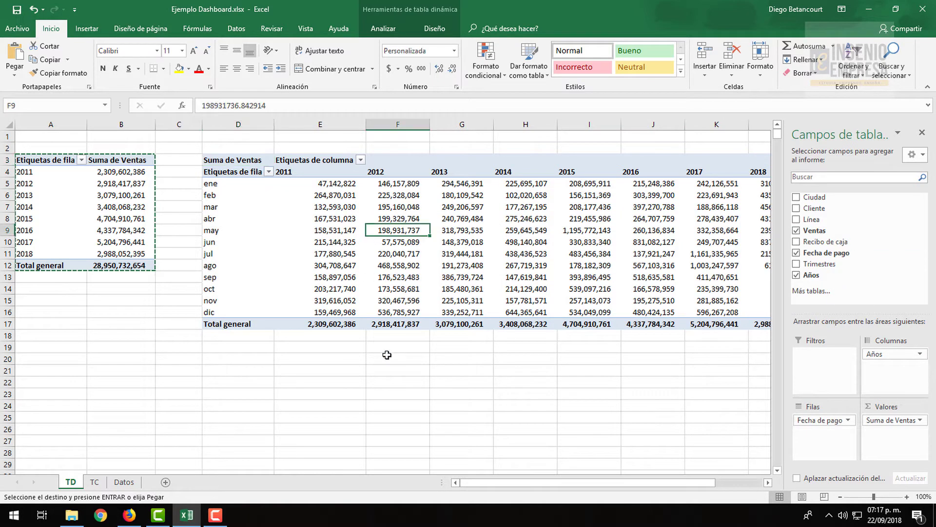
scroll(397, 386, right, 1)
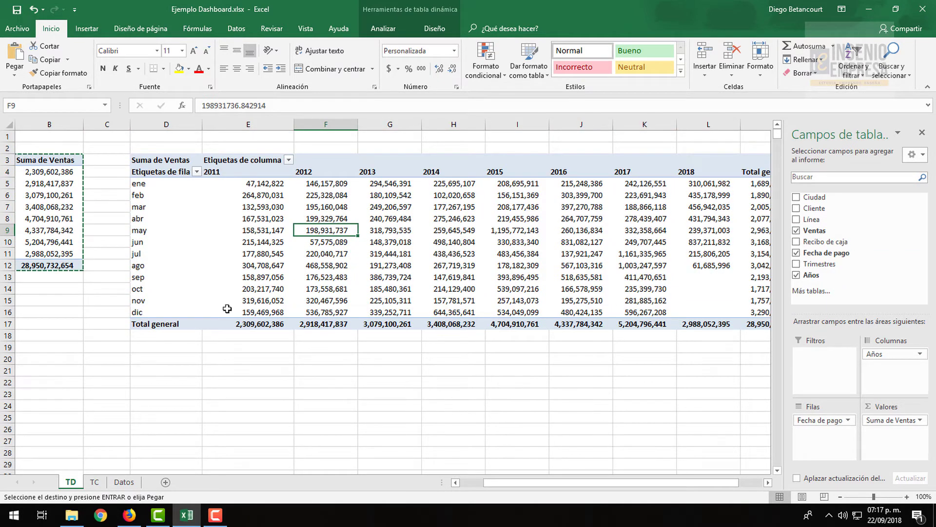
click(257, 214)
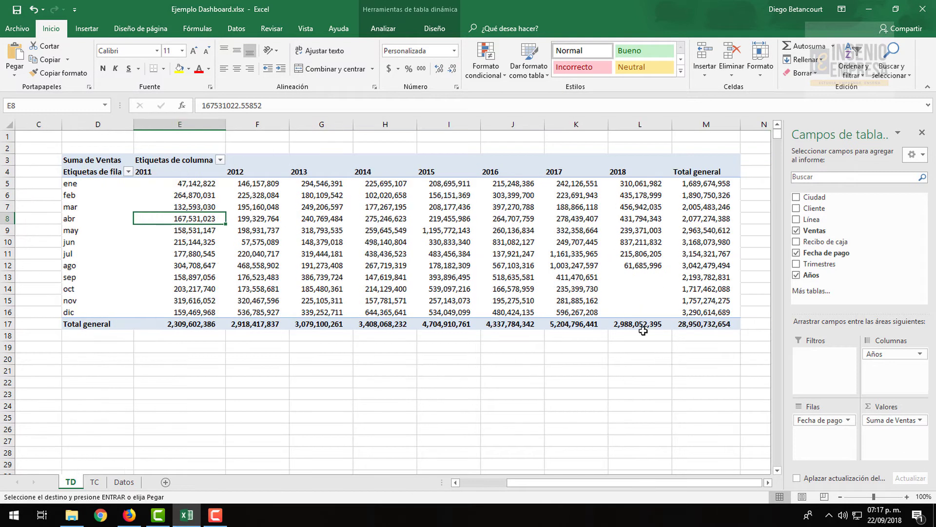
scroll(324, 288, left, 1)
click(331, 204)
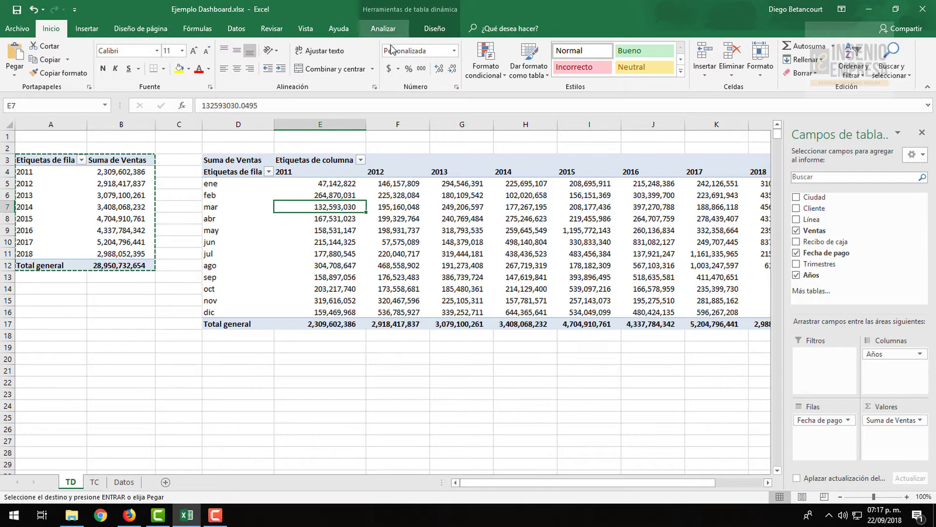
click(385, 29)
Step: Insert a clustered column pivot chart of monthly sales below the table and widen it
click(739, 53)
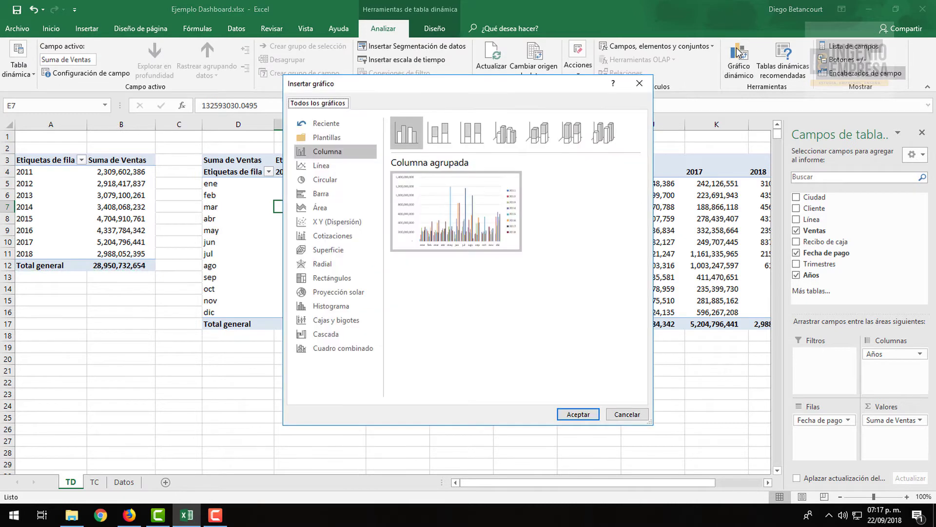
mouse_move(407, 119)
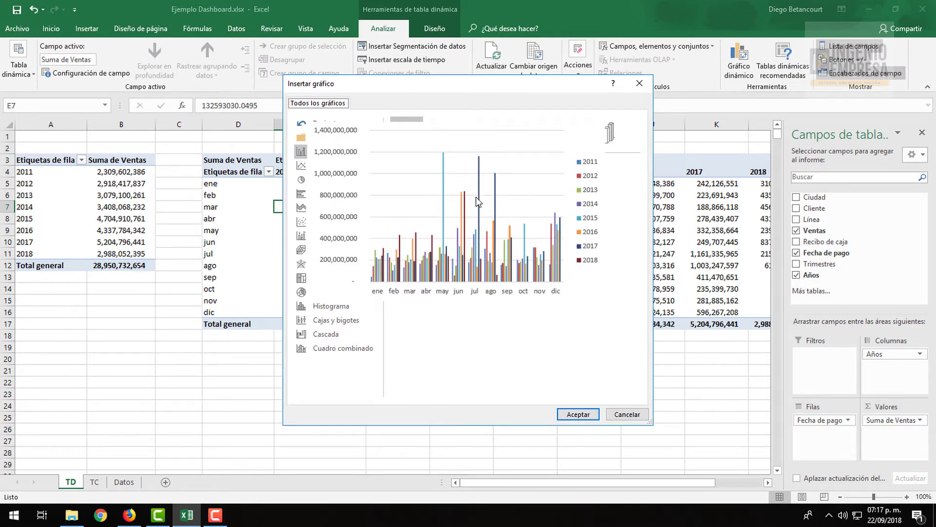
click(577, 414)
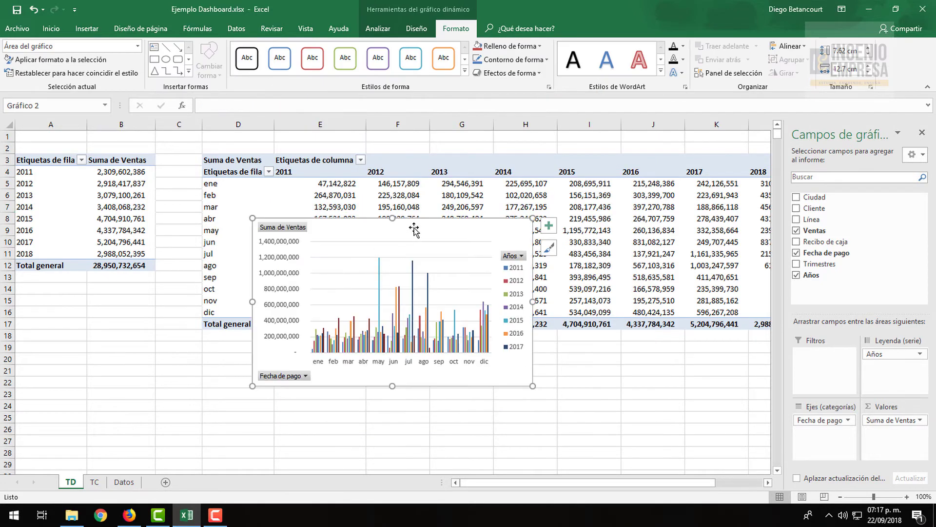
drag(414, 229, 365, 349)
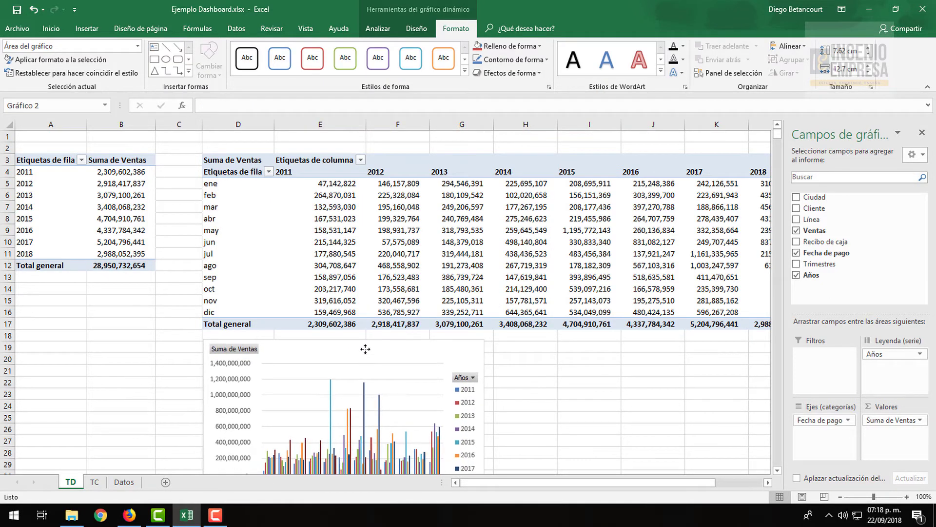
click(78, 335)
scroll(96, 359, down, 3)
click(458, 311)
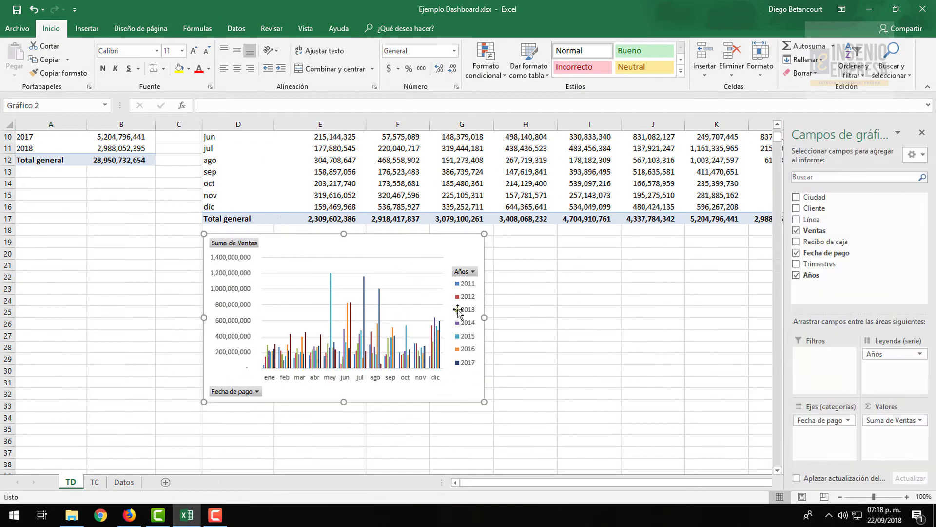
drag(485, 317, 736, 318)
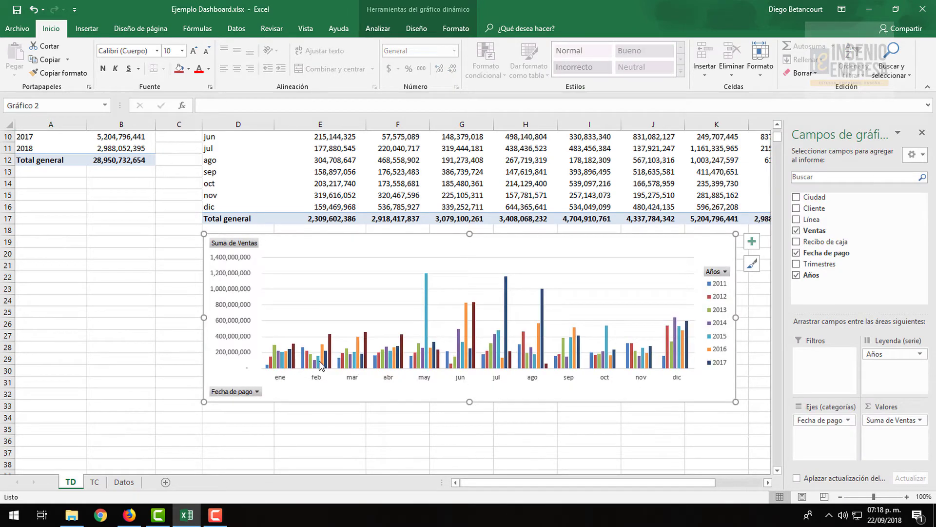
Step: Filter the chart's Años to 2017 and 2018 only, then cut the chart off TD
click(725, 271)
click(592, 150)
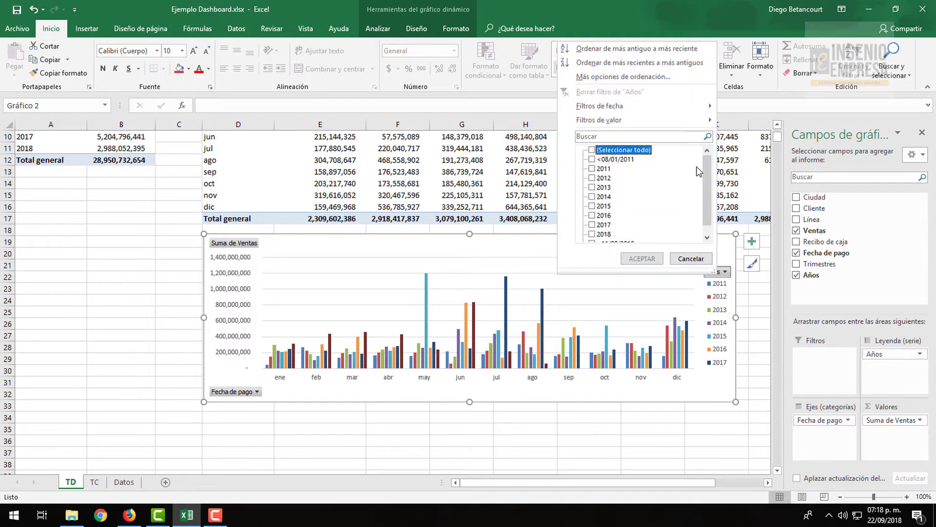
scroll(708, 175, down, 1)
click(592, 225)
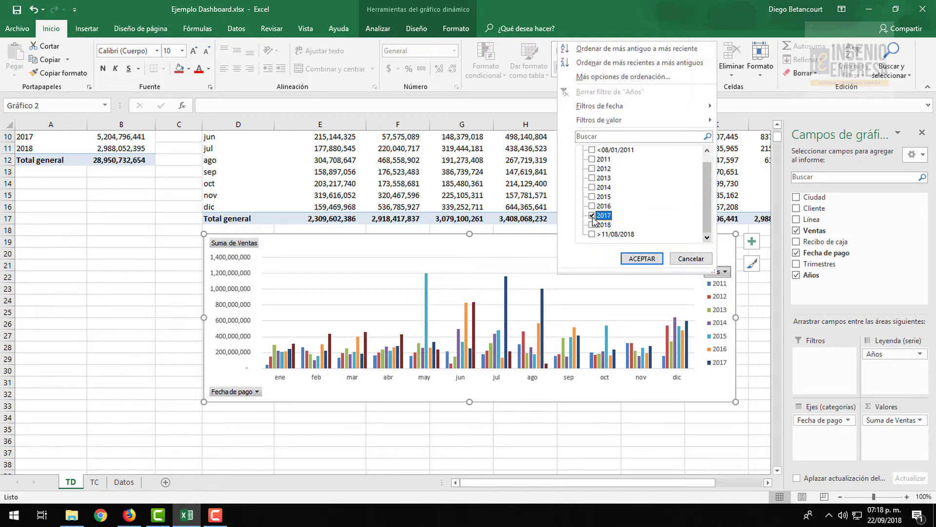
click(642, 258)
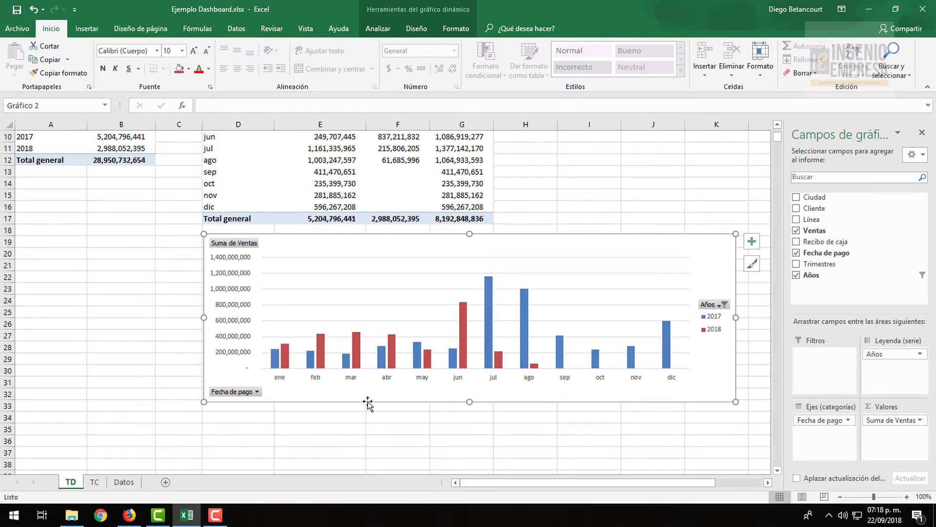
click(320, 345)
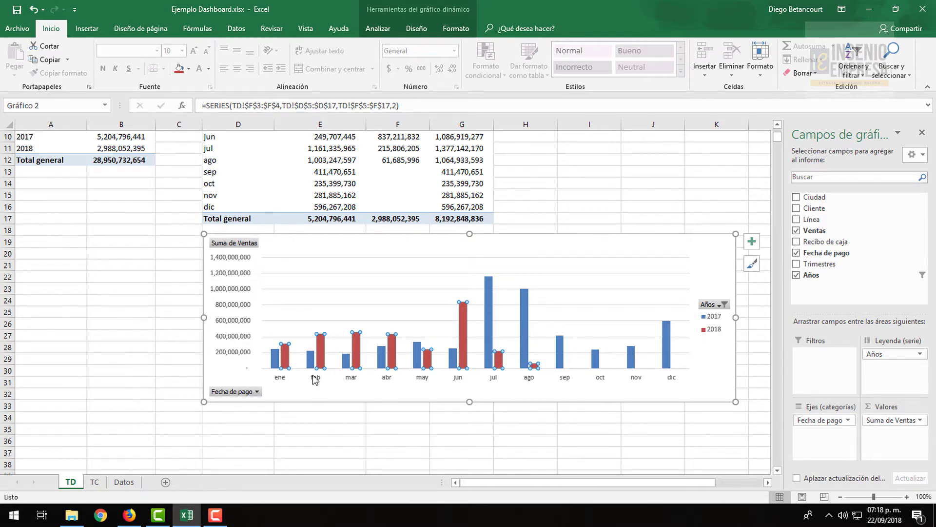
click(330, 244)
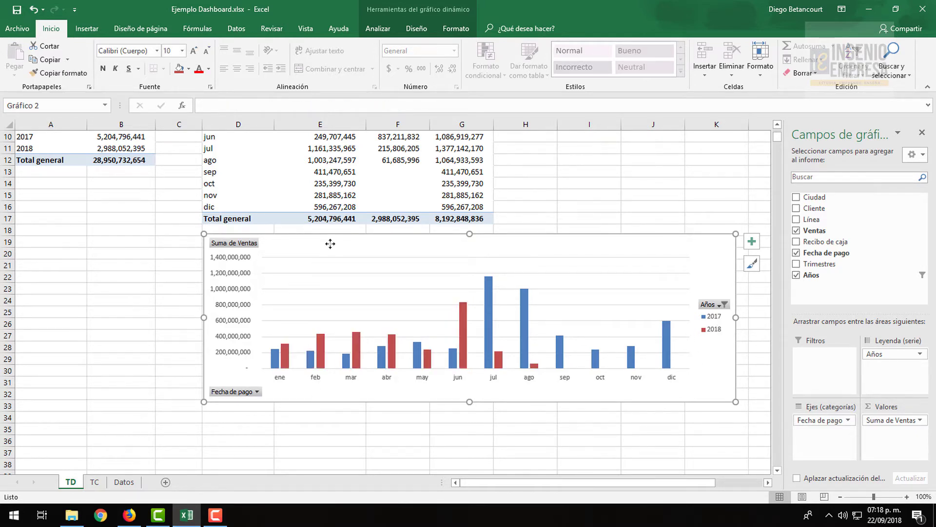
key(Delete)
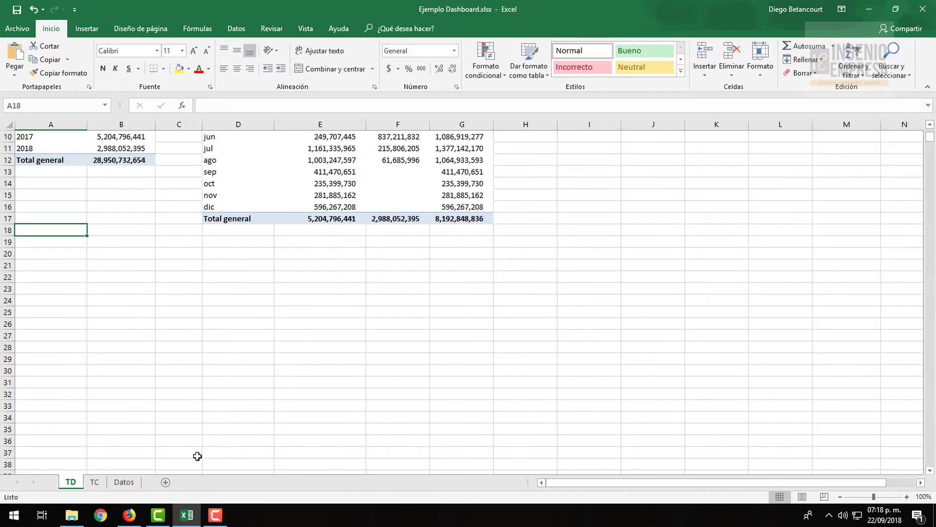
Step: Paste the 2017 vs 2018 monthly sales chart onto sheet TC
click(96, 482)
click(511, 252)
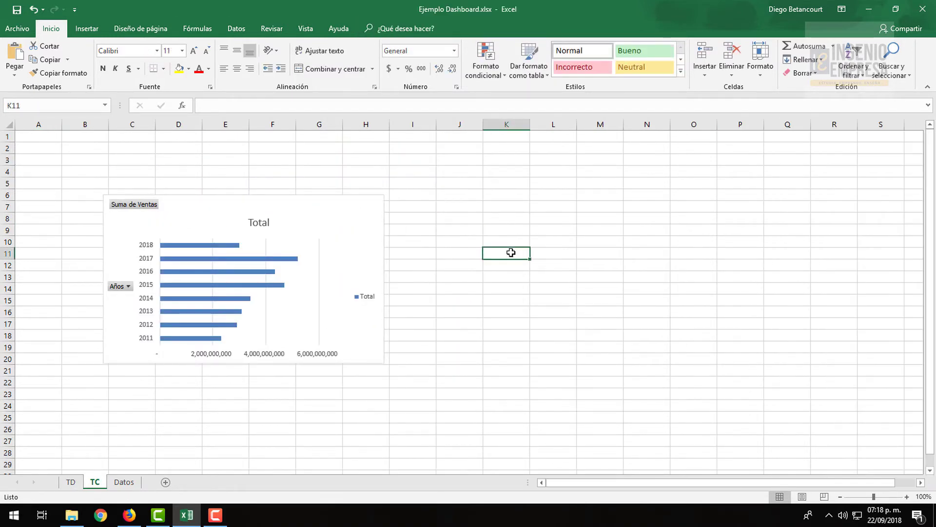
key(ctrl+v)
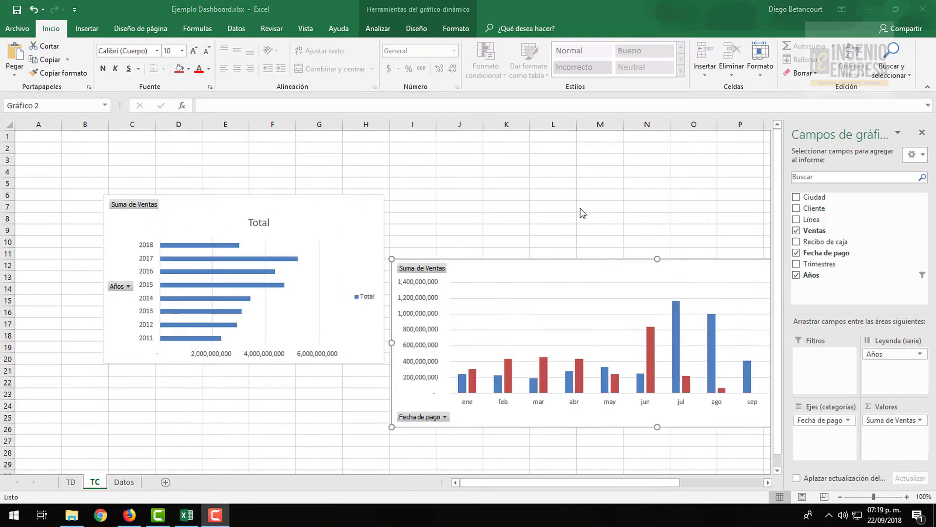
Step: Reselect all years 2011–2018 in the TD monthly pivot's Años filter
click(71, 482)
click(327, 206)
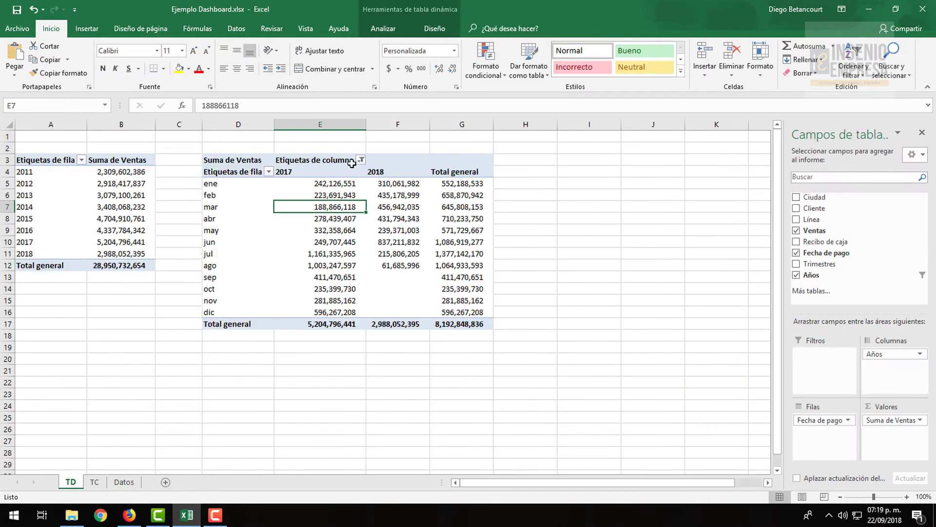
click(361, 159)
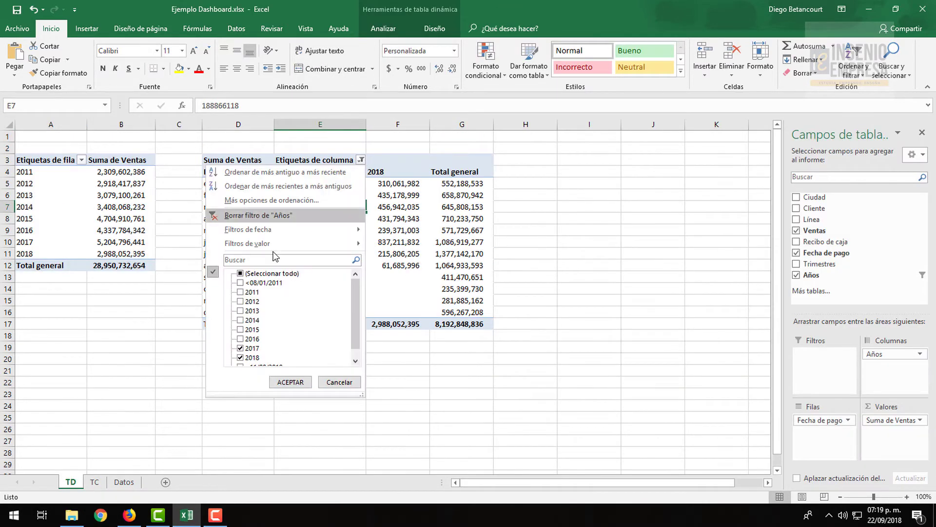
click(290, 382)
click(417, 239)
Step: Try removing Fecha de pago and Años from the chart, then undo it
click(96, 482)
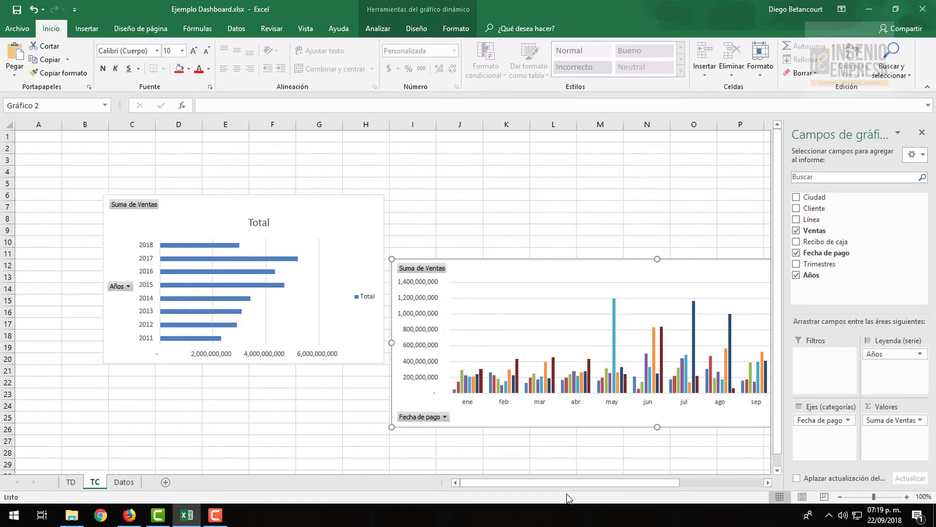
drag(827, 420, 829, 253)
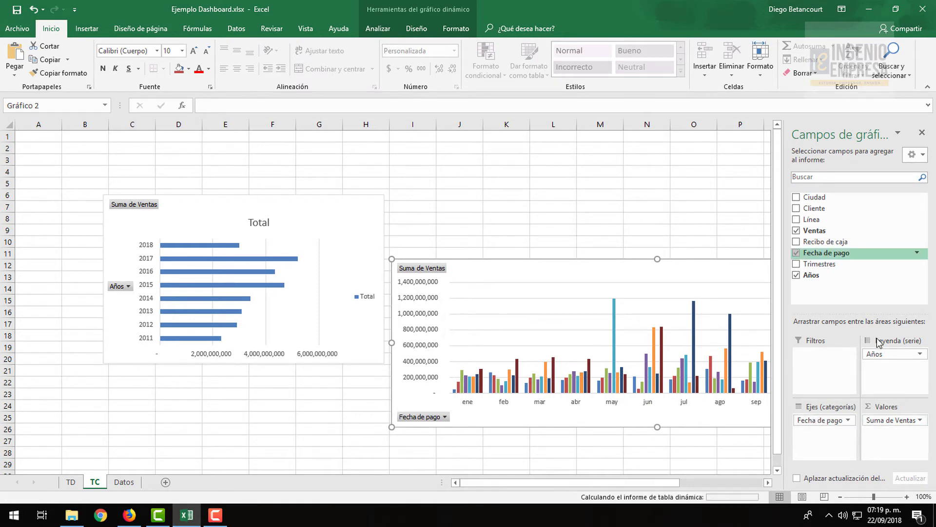
drag(886, 355, 869, 246)
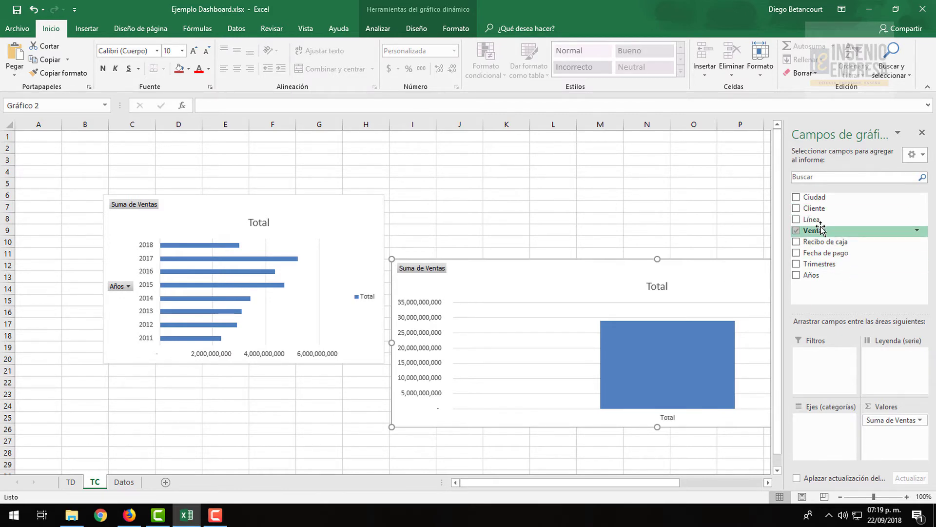
key(ctrl+z)
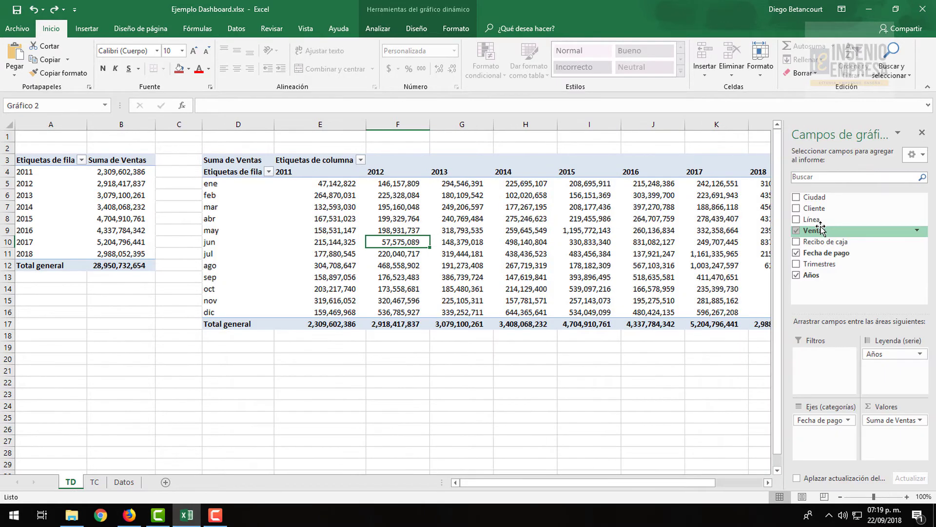
click(95, 482)
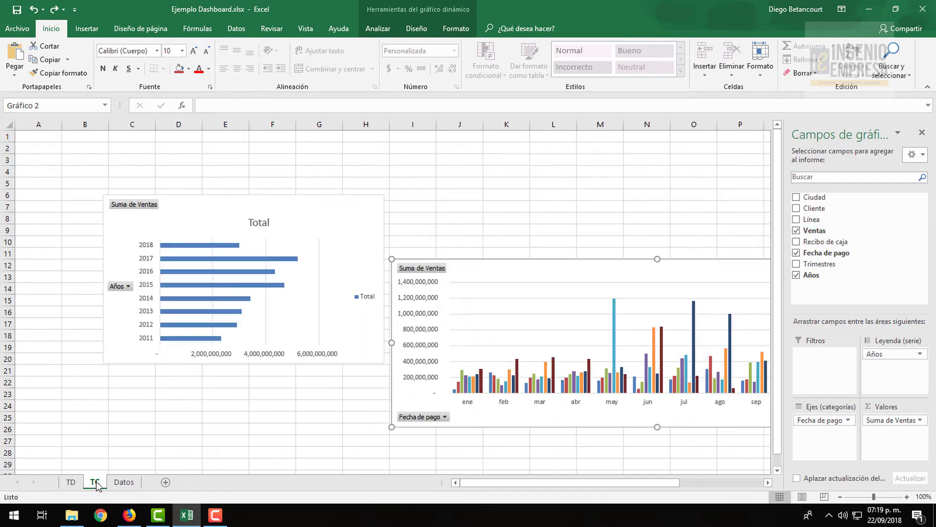
click(71, 484)
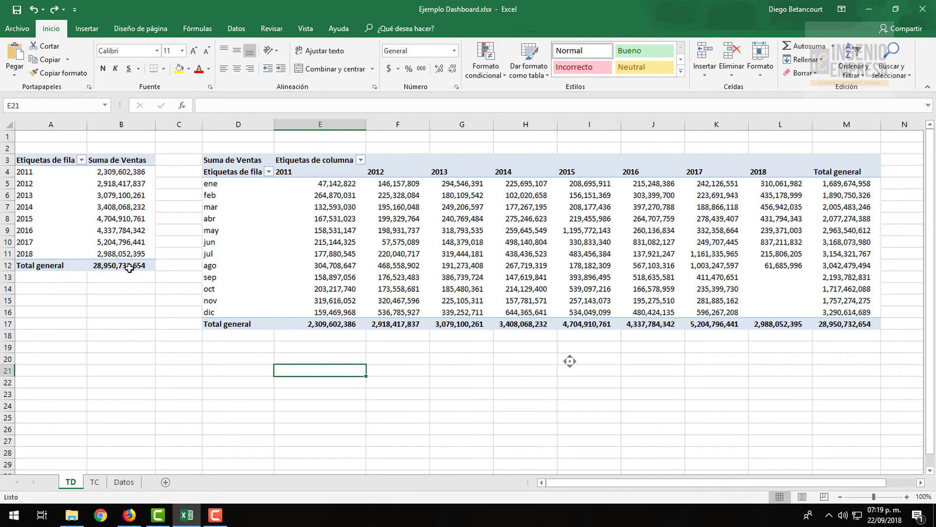
Step: Copy the yearly sales pivot table A3:B12 and paste it at A23
drag(60, 163, 130, 263)
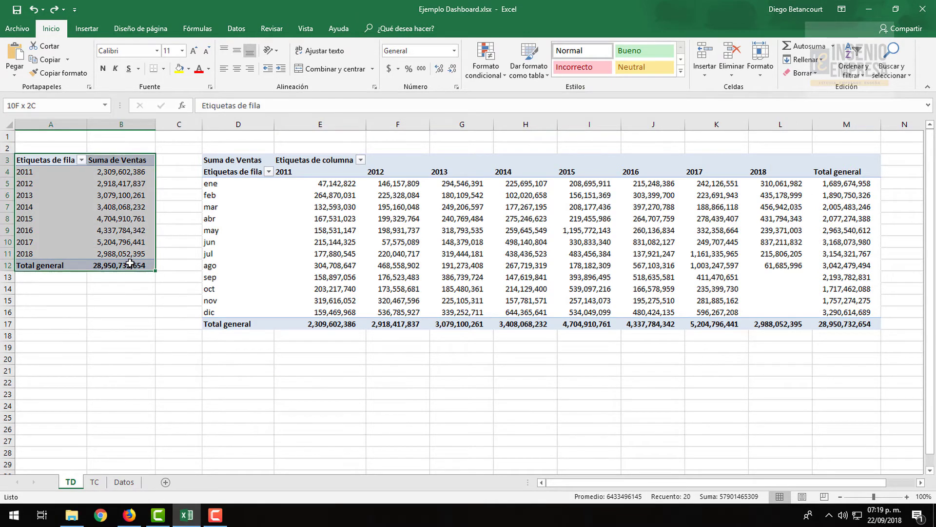
key(ctrl+c)
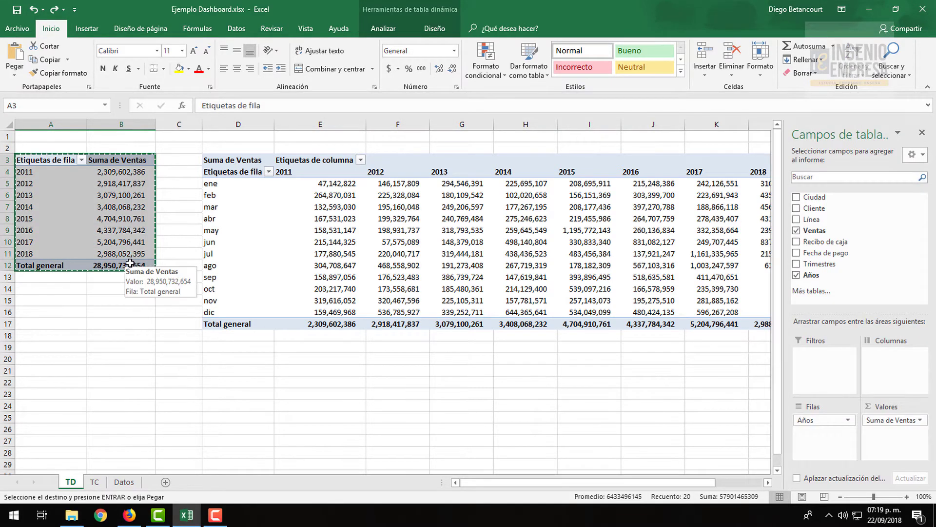
key(Down)
key(Down)
key(Down)
key(Down)
key(Down)
key(Down)
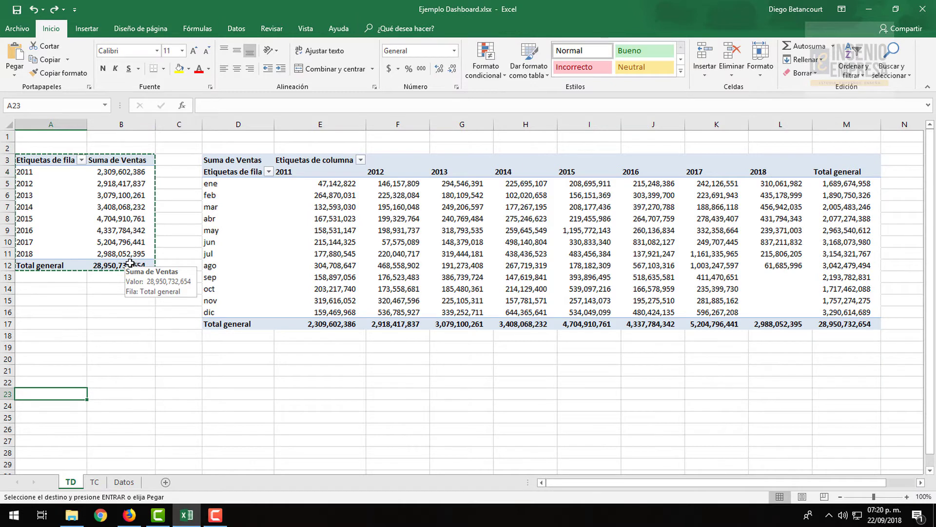
key(ctrl+v)
Step: Give the pivot table a new name in the Tabla dinámica name box
click(433, 229)
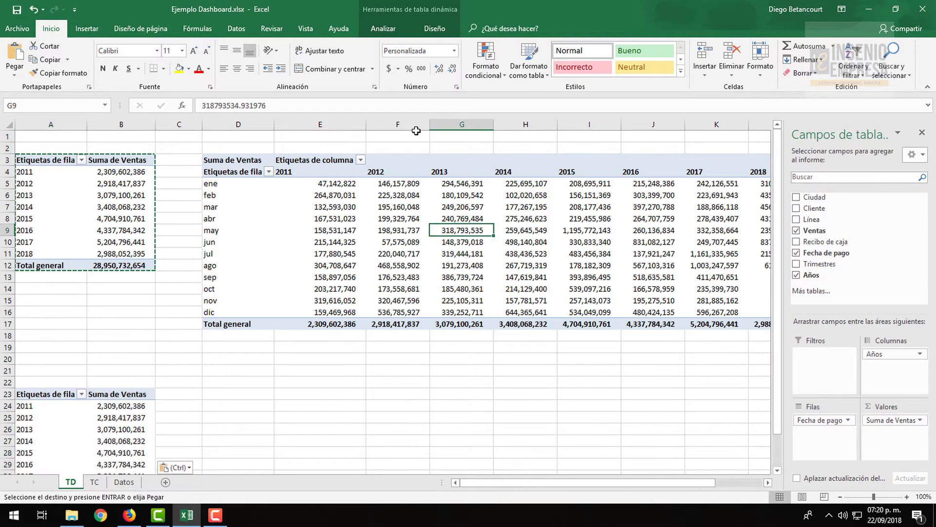
click(383, 29)
click(19, 63)
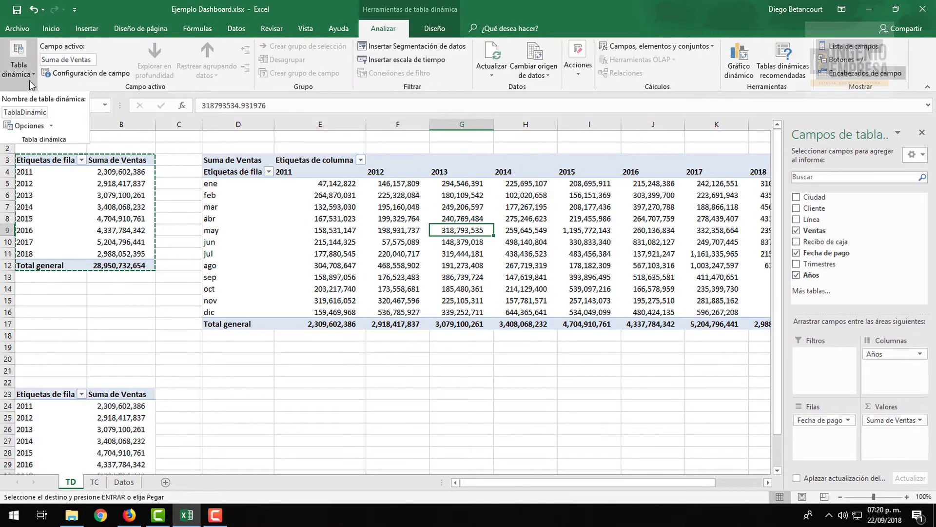
double_click(31, 112)
key(BackSpace)
key(Return)
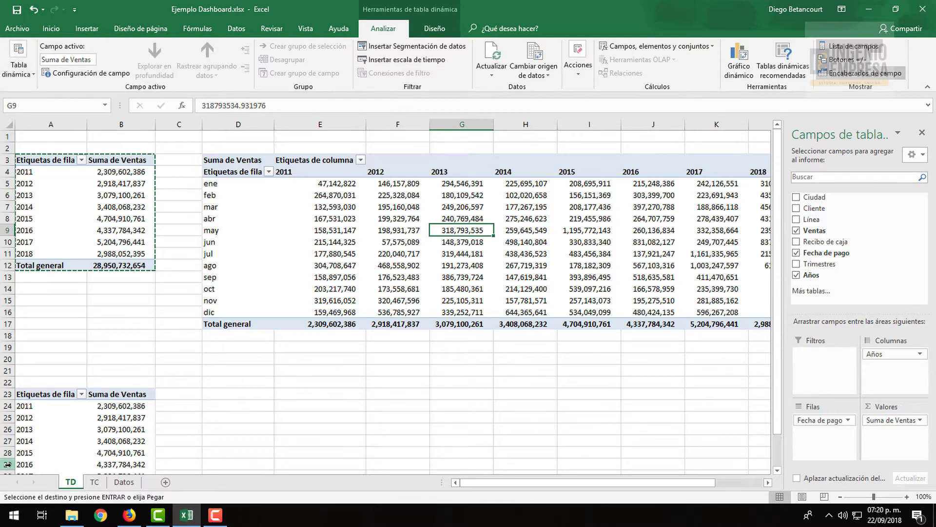
Step: Swap Años for Línea in the lower pivot's rows, listing Alitas BBQ through Soda
click(120, 406)
scroll(166, 382, down, 2)
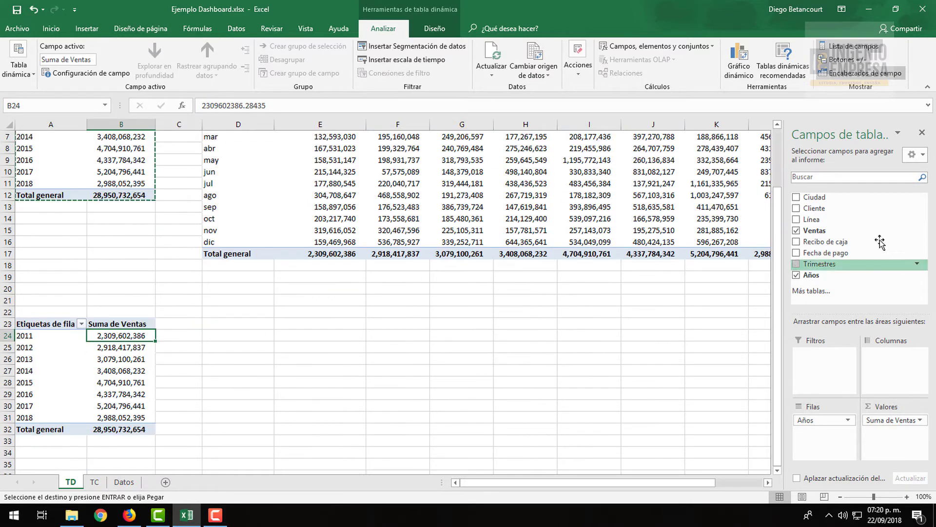
drag(827, 420, 841, 266)
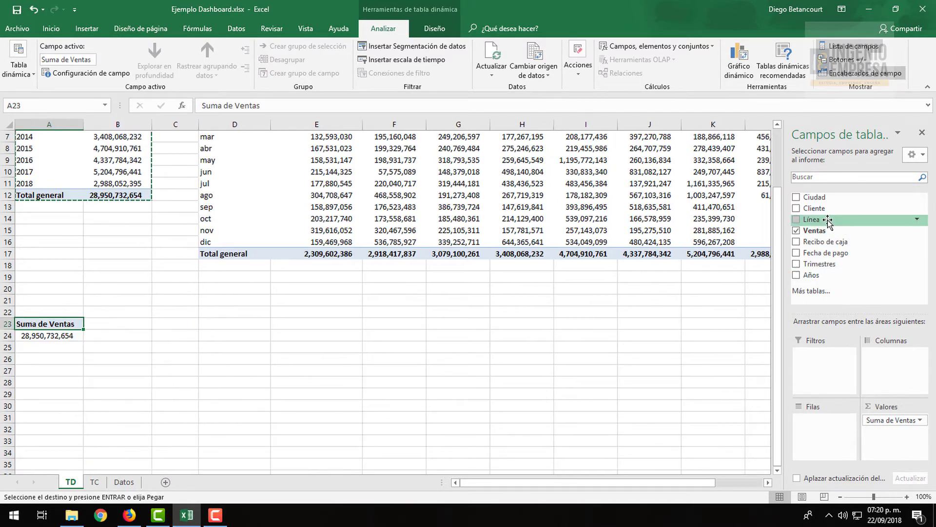
drag(812, 219, 824, 429)
scroll(316, 370, down, 2)
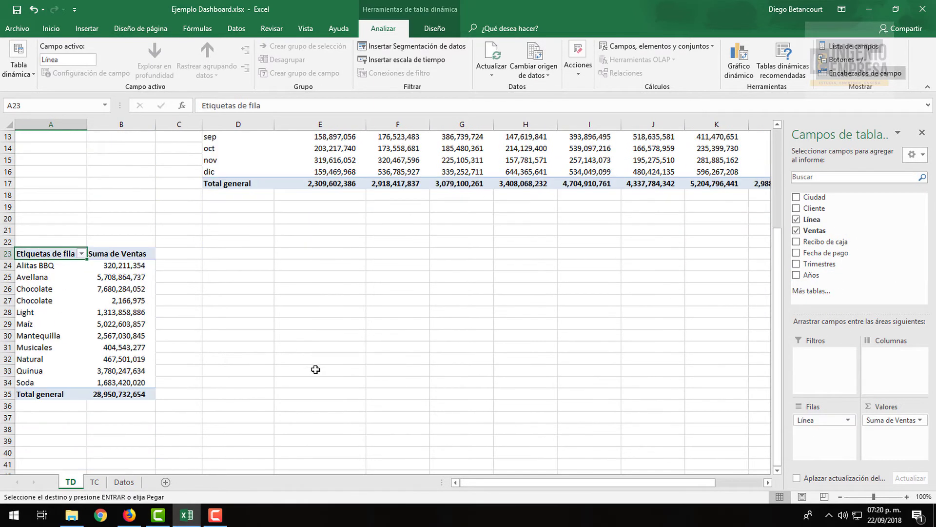
click(111, 277)
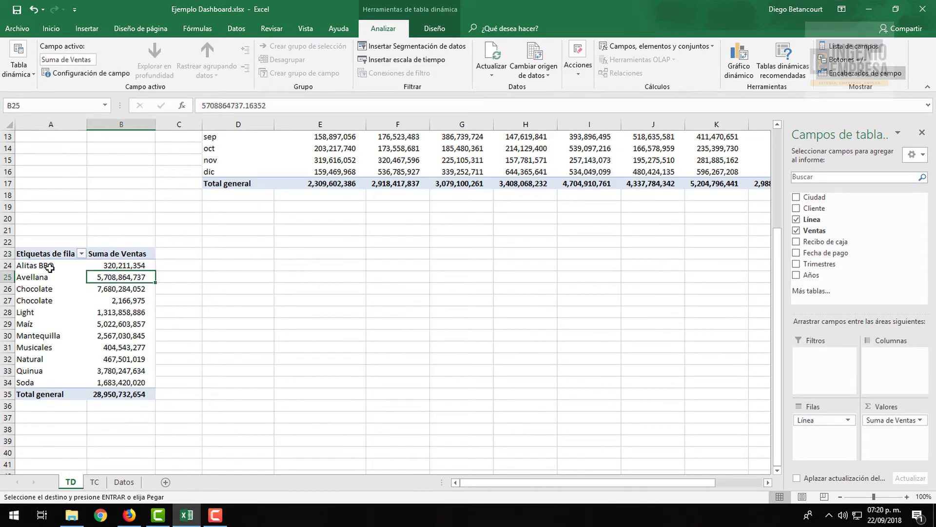
drag(50, 267, 48, 382)
click(118, 288)
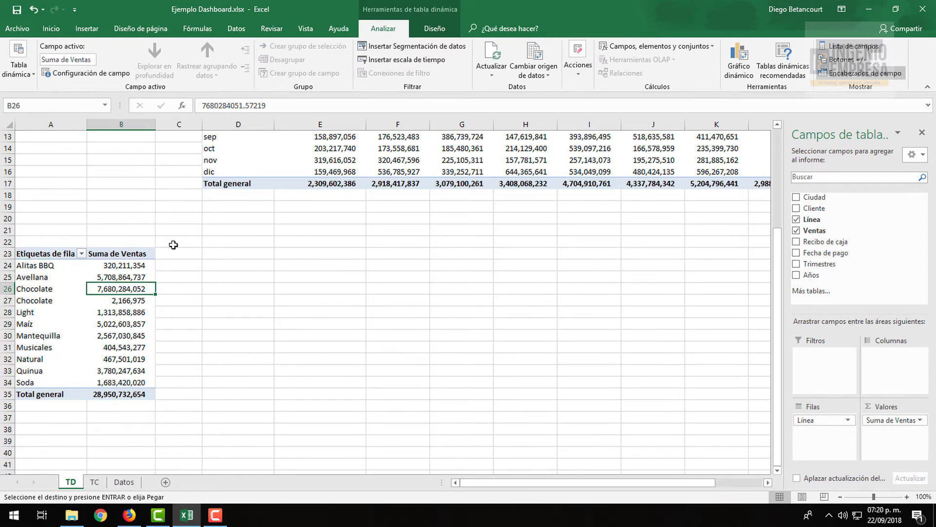
click(51, 29)
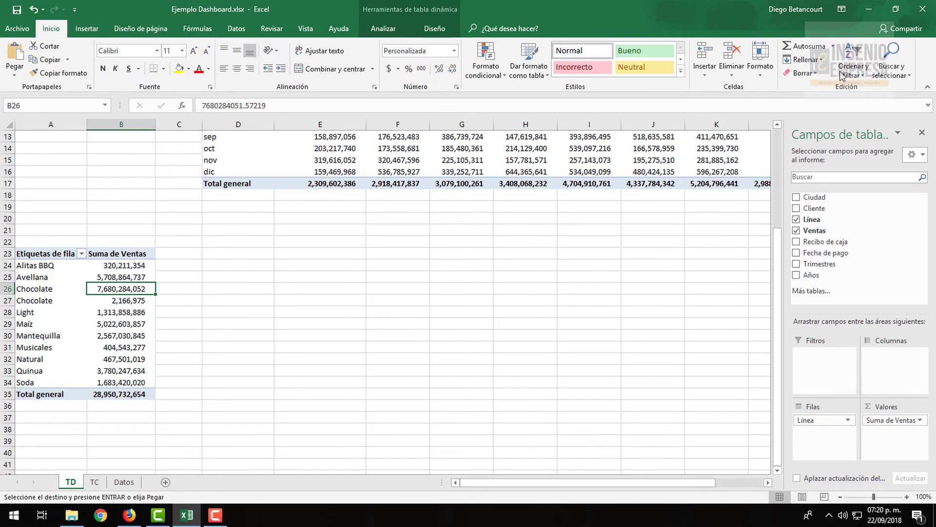
click(855, 66)
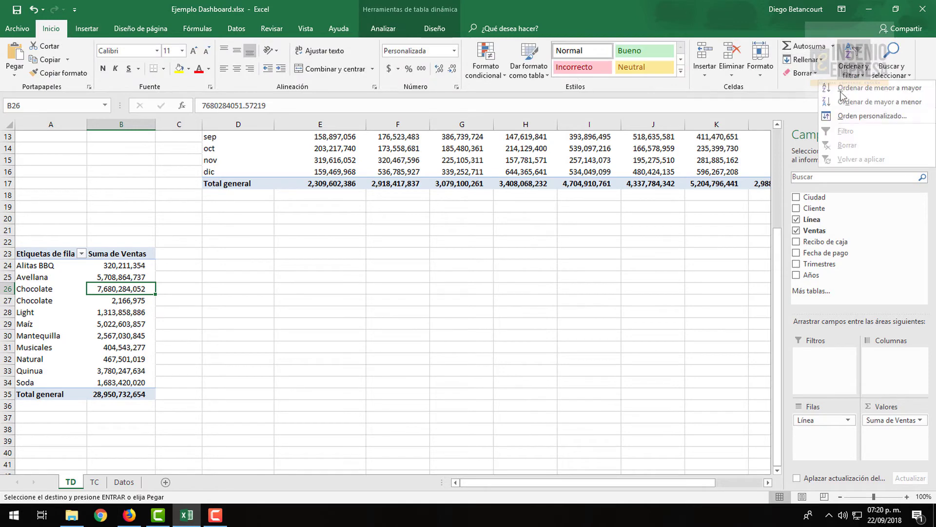
click(880, 103)
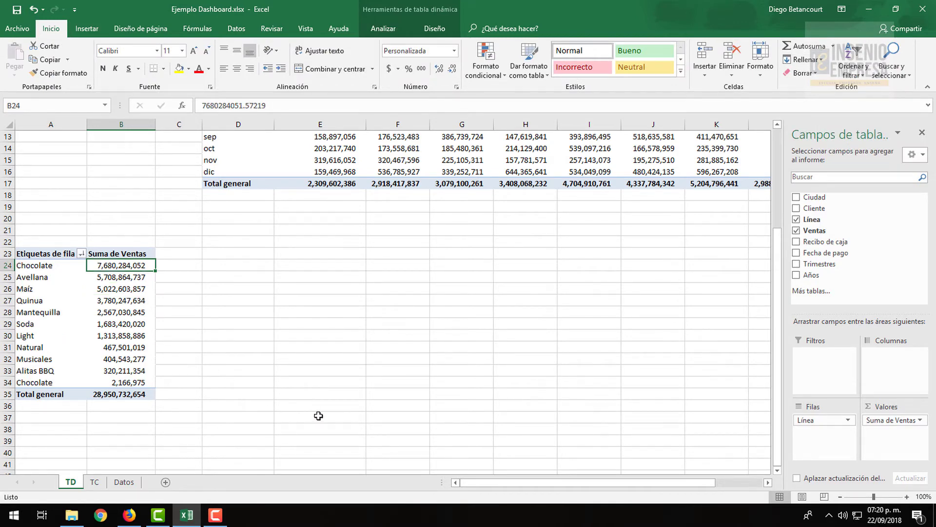
click(51, 268)
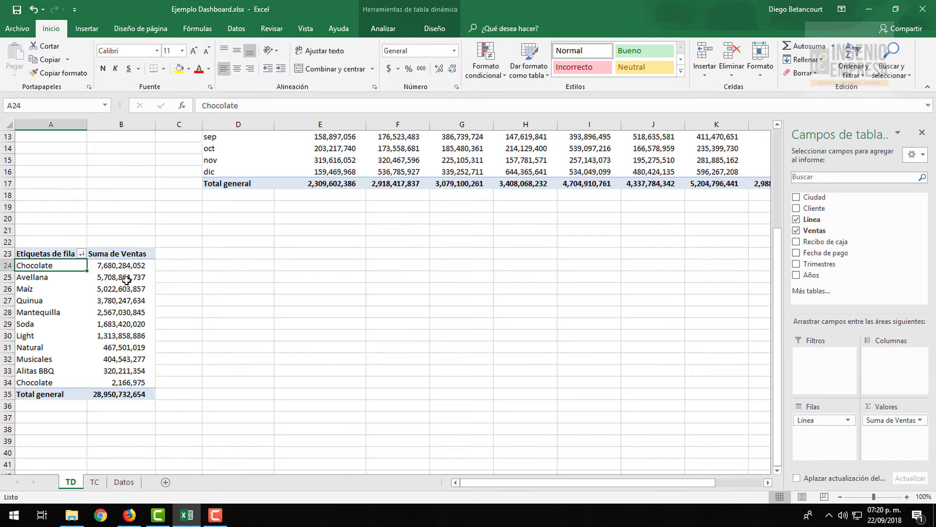
click(118, 266)
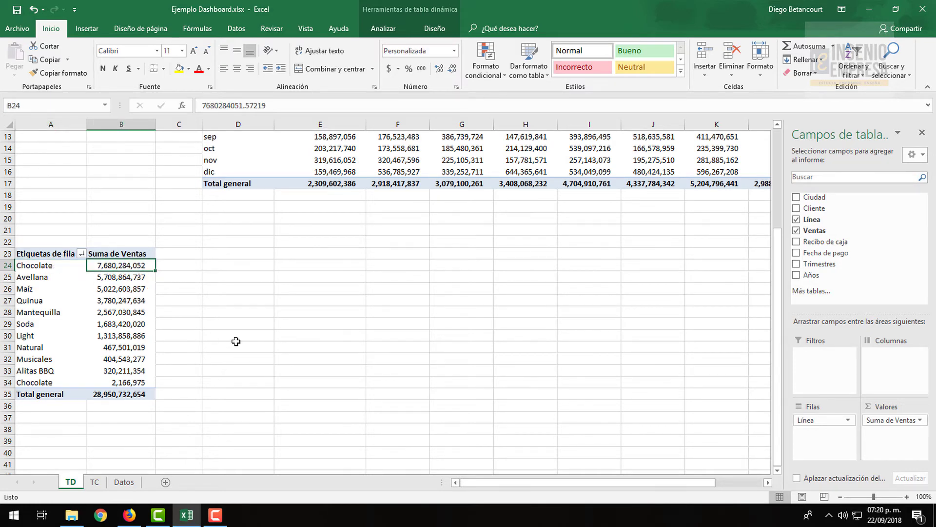
click(112, 278)
scroll(191, 342, up, 4)
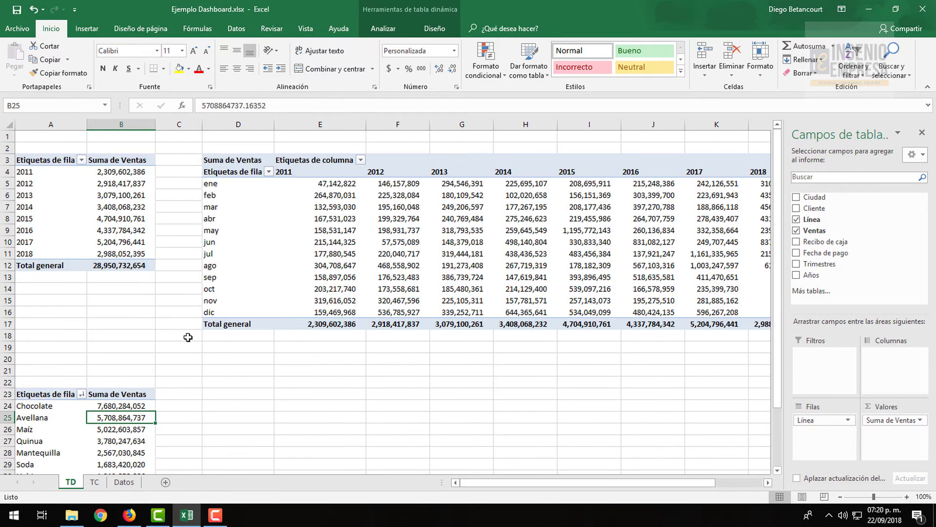
scroll(190, 342, down, 4)
click(77, 289)
Step: Give the product sales pivot table a new name in its PivotTable Name box
click(384, 28)
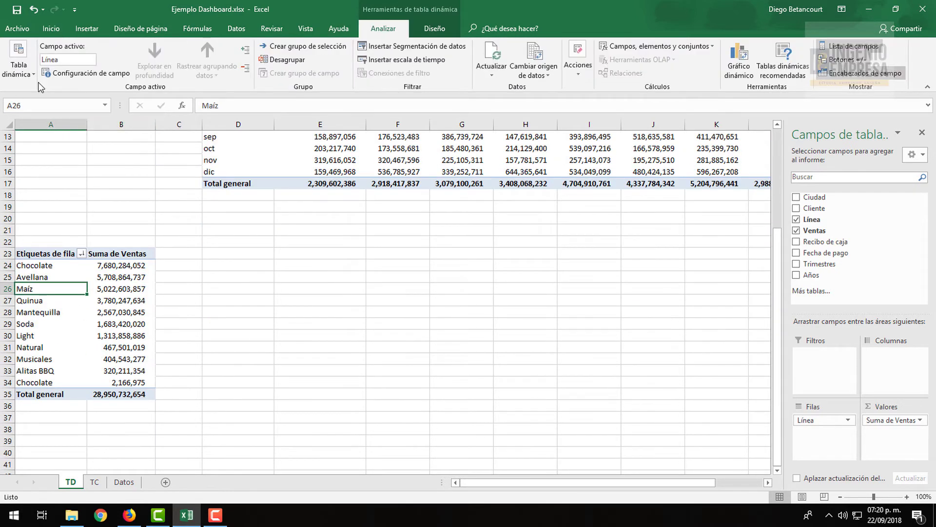
click(18, 63)
double_click(29, 111)
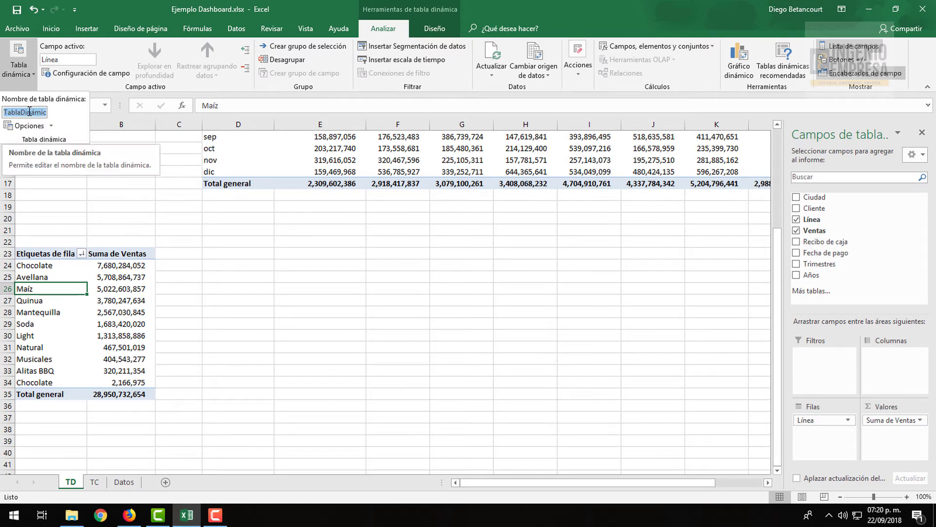
key(BackSpace)
text(Ventas por li)
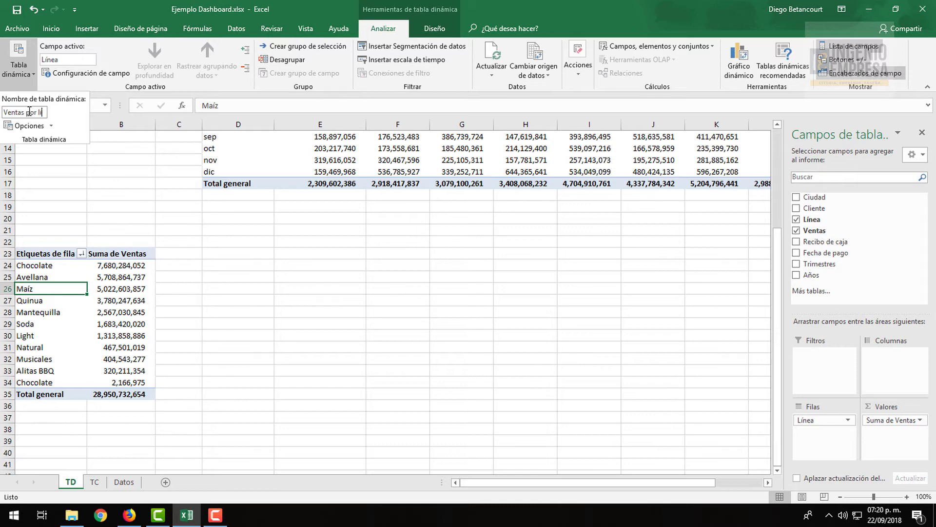
text(nea)
key(Return)
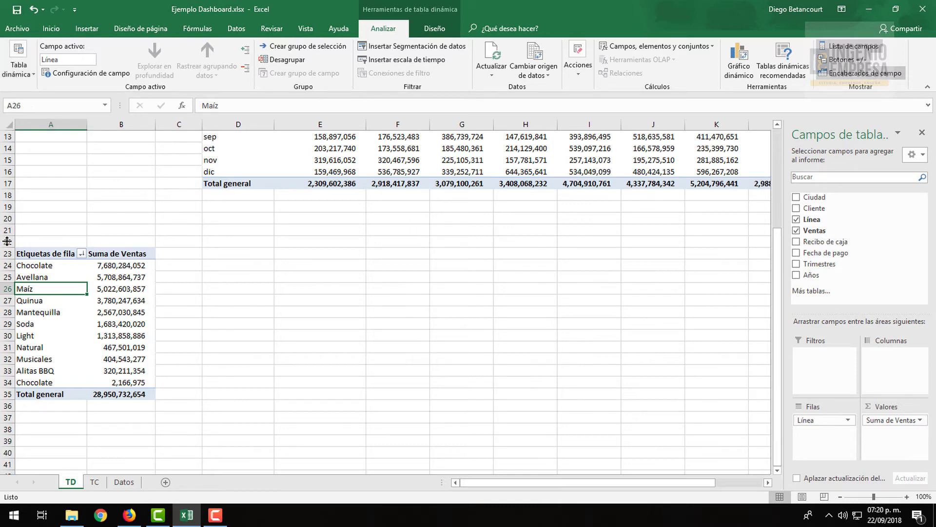
Step: Copy the whole product-line pivot table A23:B35 and go to the TC sheet
click(112, 277)
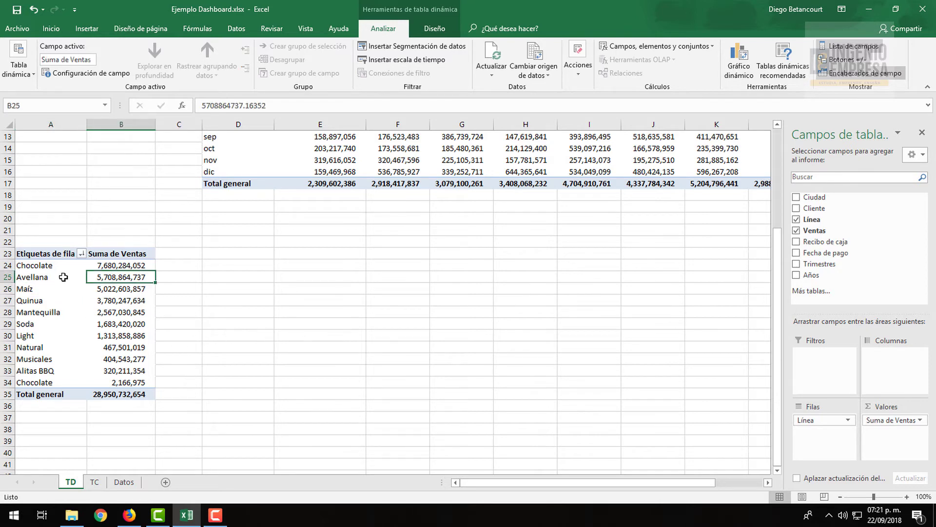
drag(61, 265, 111, 382)
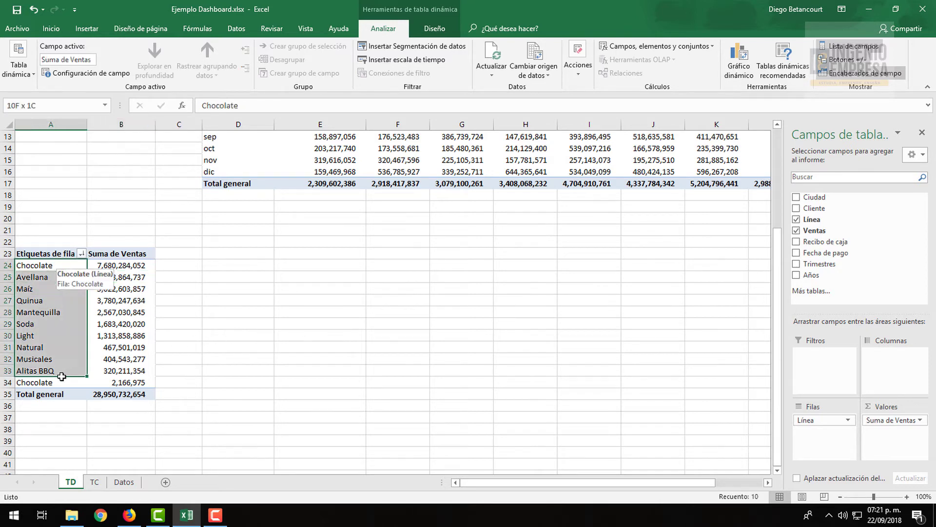
click(238, 311)
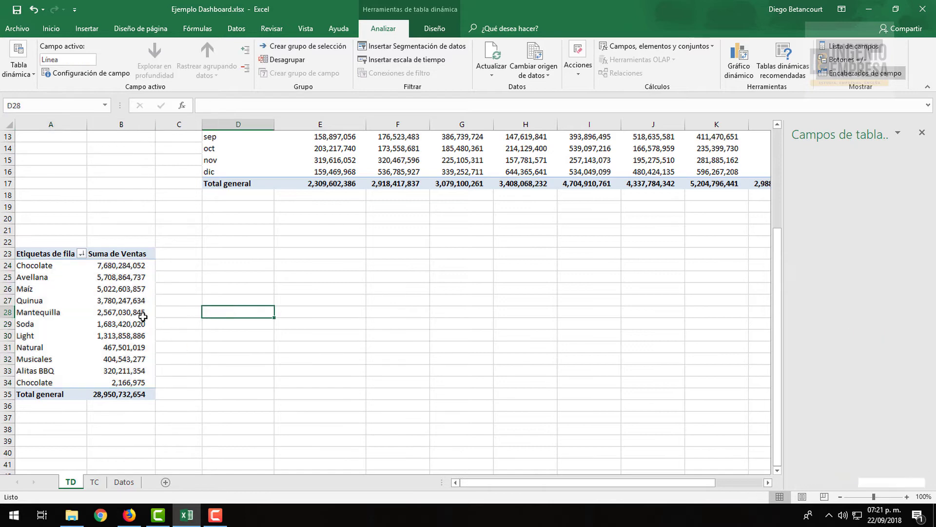
drag(109, 266, 121, 312)
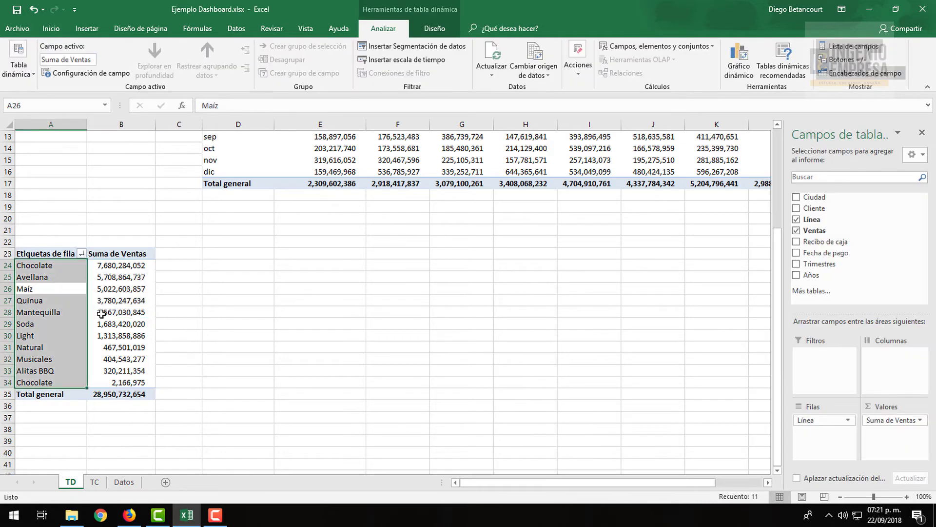
click(61, 267)
drag(41, 254, 118, 396)
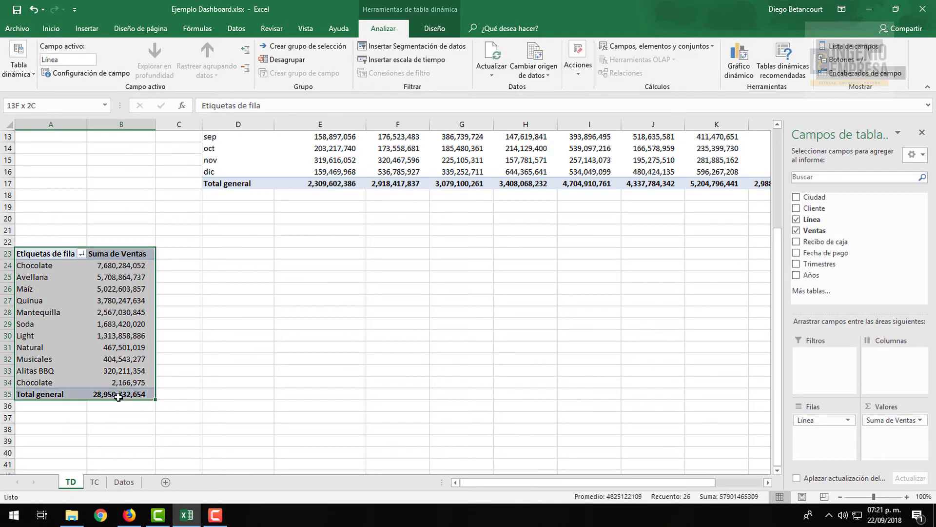
key(ctrl+c)
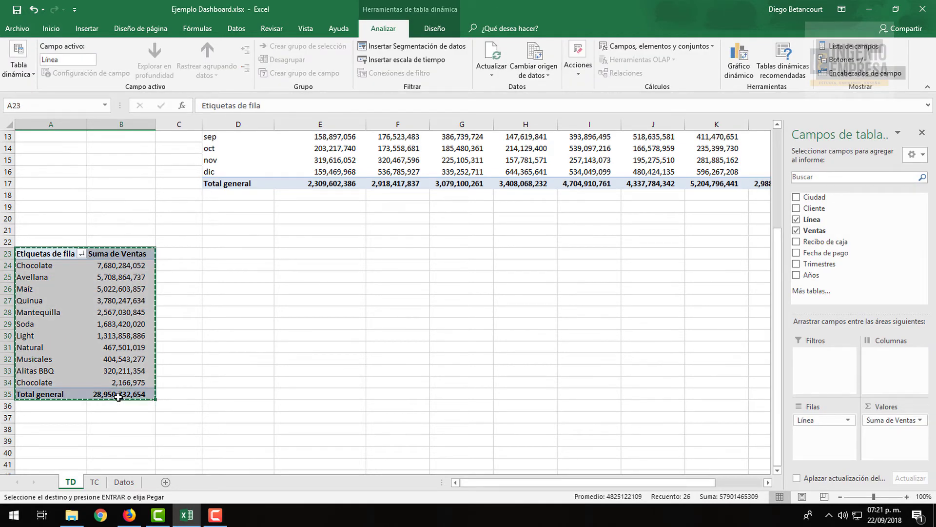
click(97, 483)
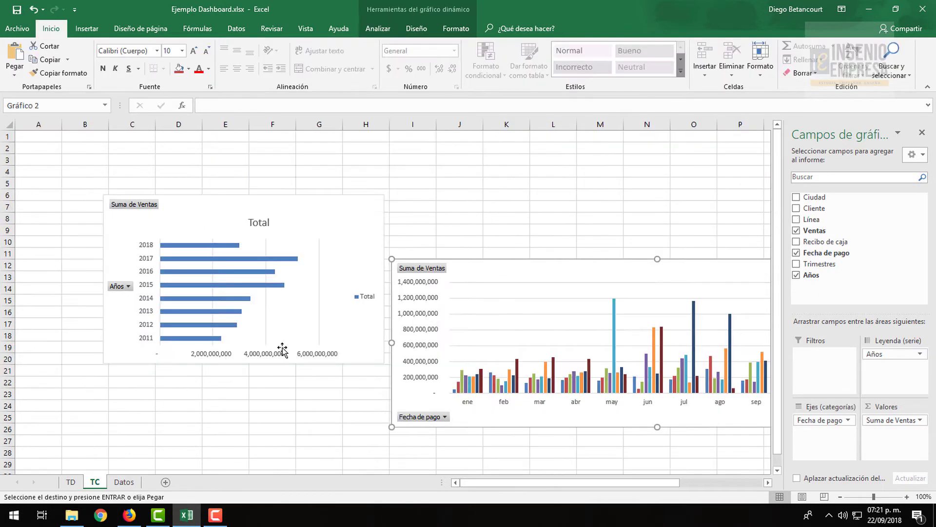
Step: Paste the product sales table at J6 and move the column chart clear of it
click(438, 200)
key(ctrl+v)
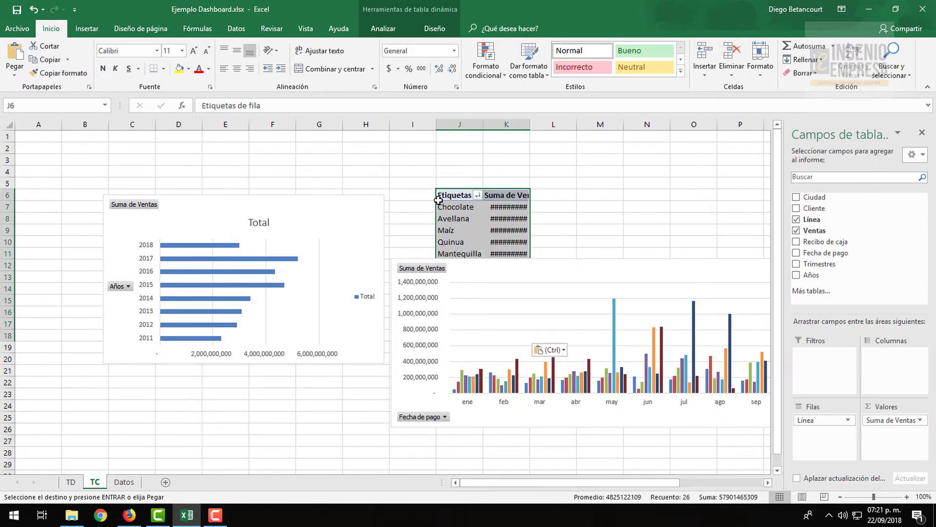
mouse_move(583, 268)
mouse_down()
mouse_move(645, 279)
mouse_move(654, 250)
mouse_up()
key(Escape)
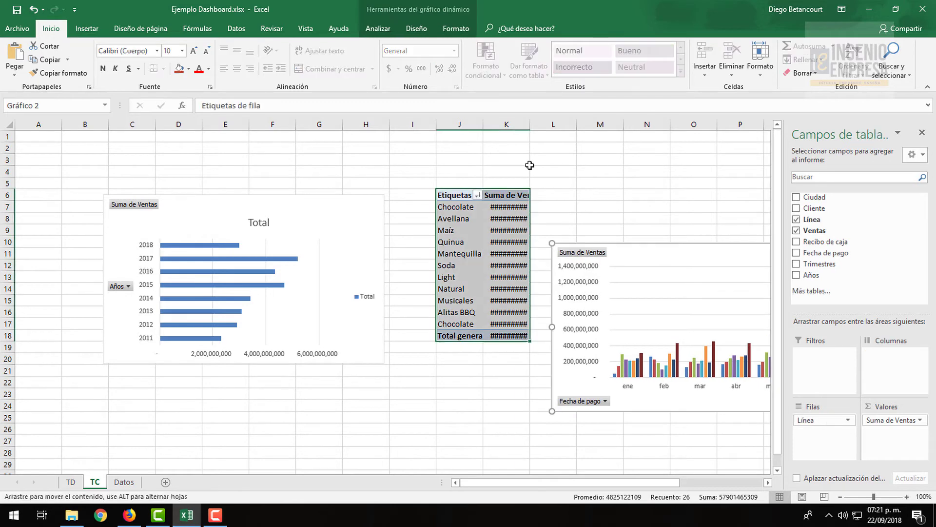
drag(530, 124, 551, 124)
Step: Move the pasted table down to I11 and autofit column J to show full values
drag(503, 205, 516, 324)
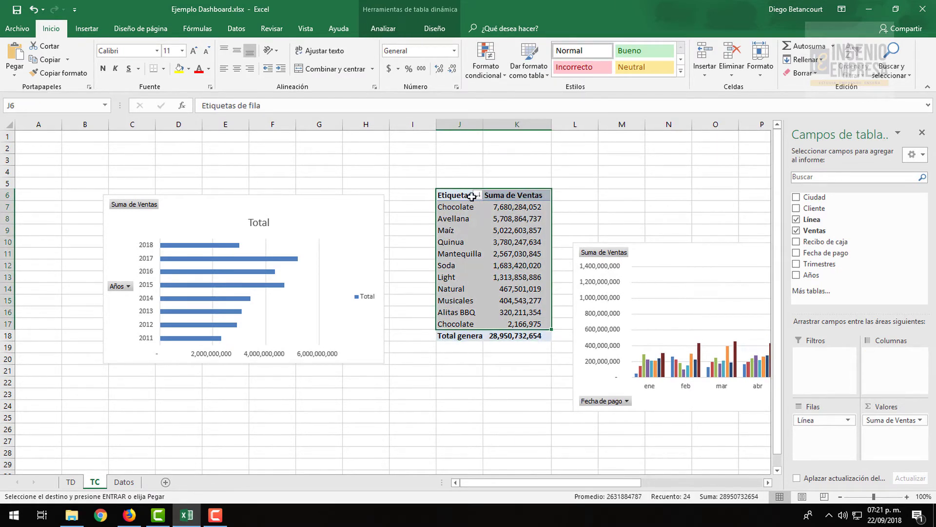
drag(472, 196, 515, 334)
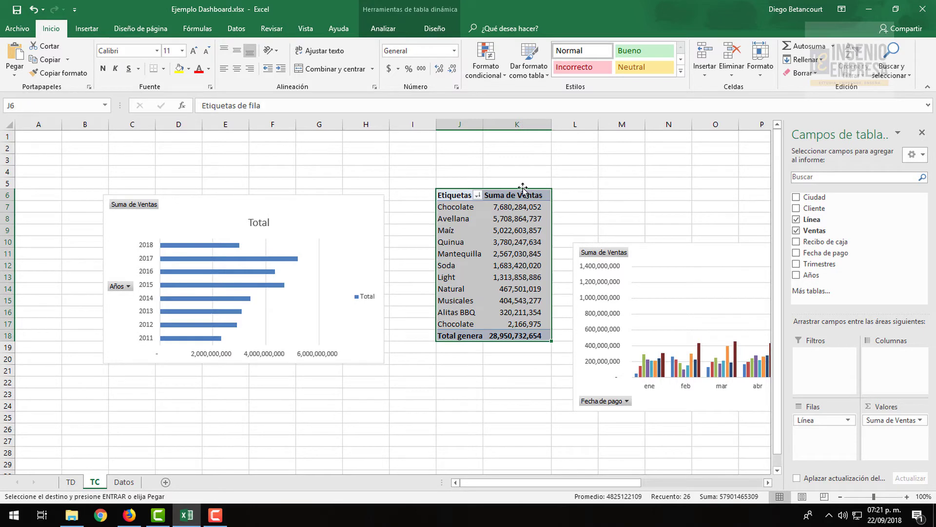
drag(523, 190, 476, 247)
click(508, 171)
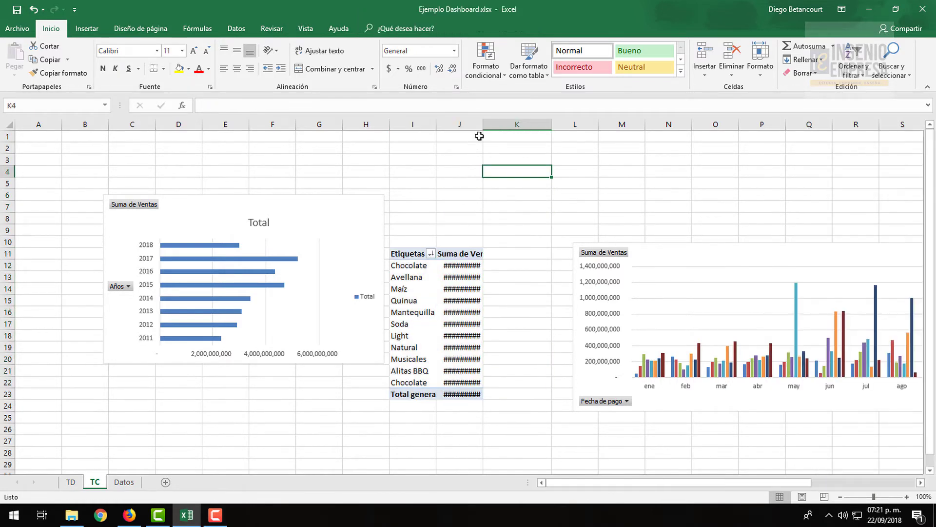
double_click(483, 125)
Step: Drill into Chocolate's 2,166,975 value to list its detail row on a new sheet
click(405, 254)
click(466, 288)
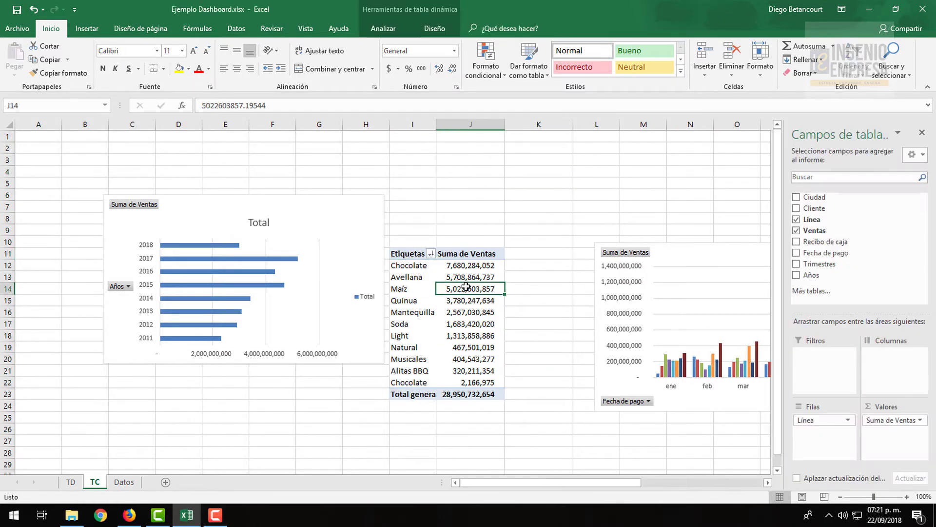
click(466, 384)
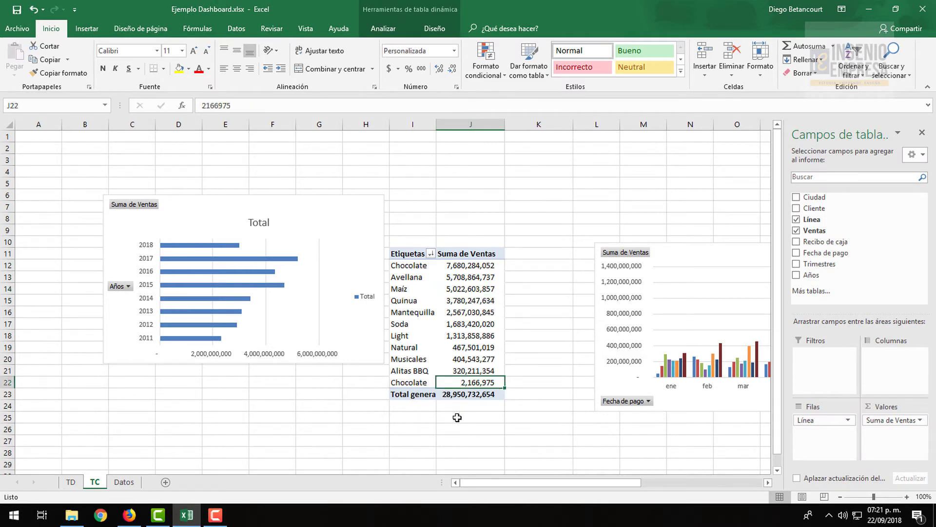
click(416, 383)
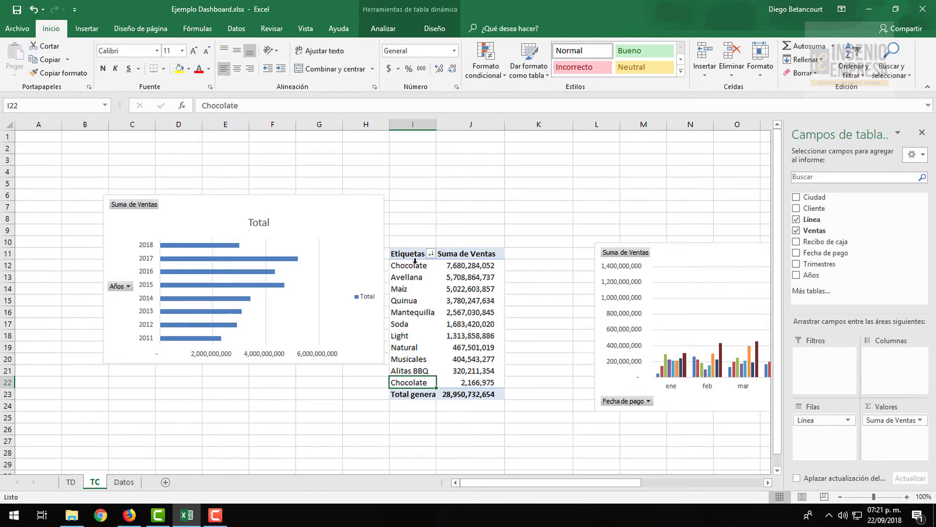
click(375, 405)
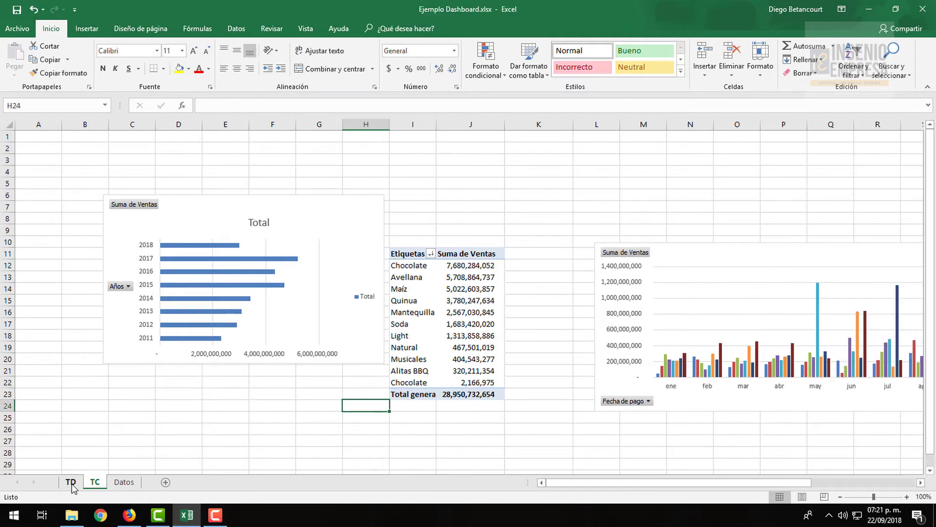
click(72, 485)
click(94, 483)
click(366, 441)
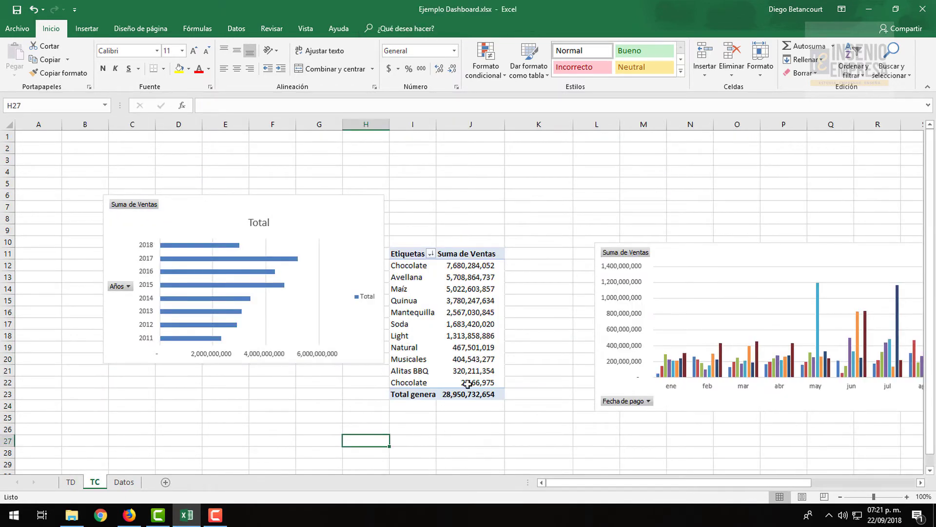
double_click(467, 384)
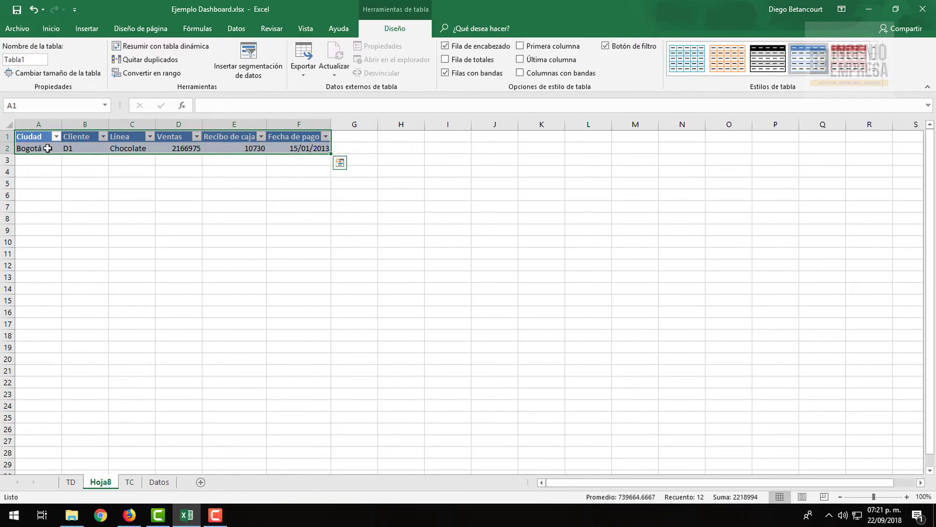
click(47, 148)
click(125, 148)
click(255, 106)
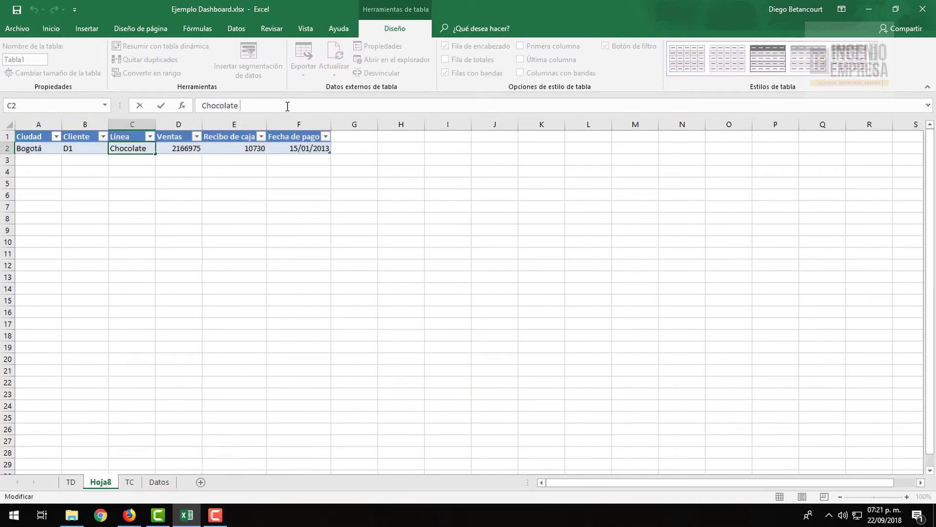
click(246, 232)
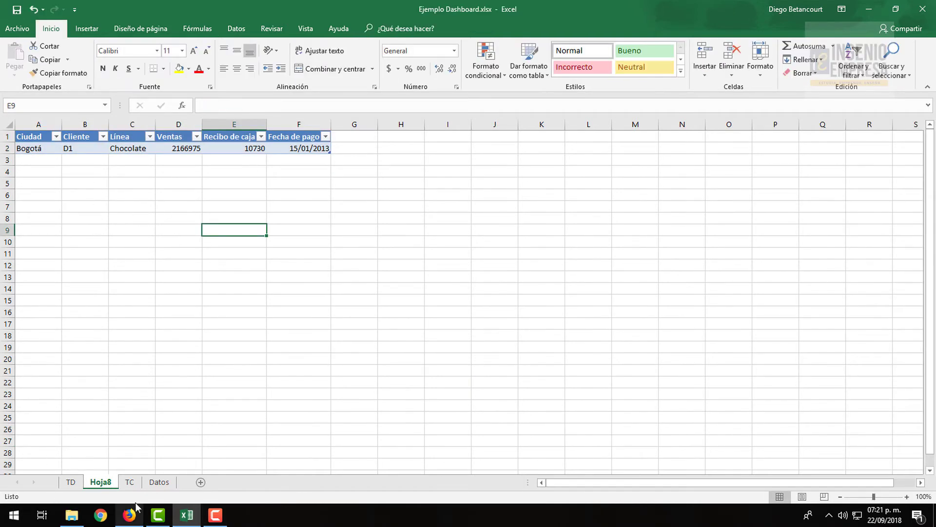
click(73, 482)
click(100, 483)
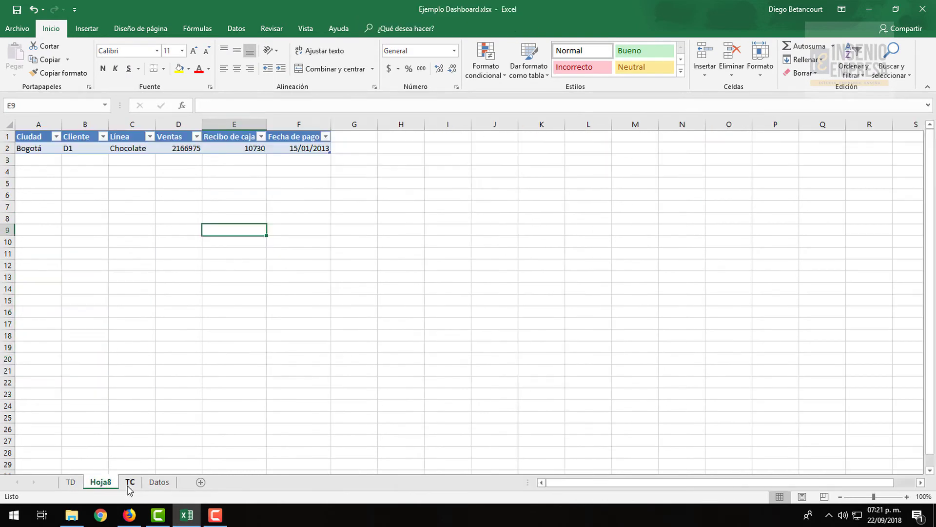
click(130, 484)
click(101, 482)
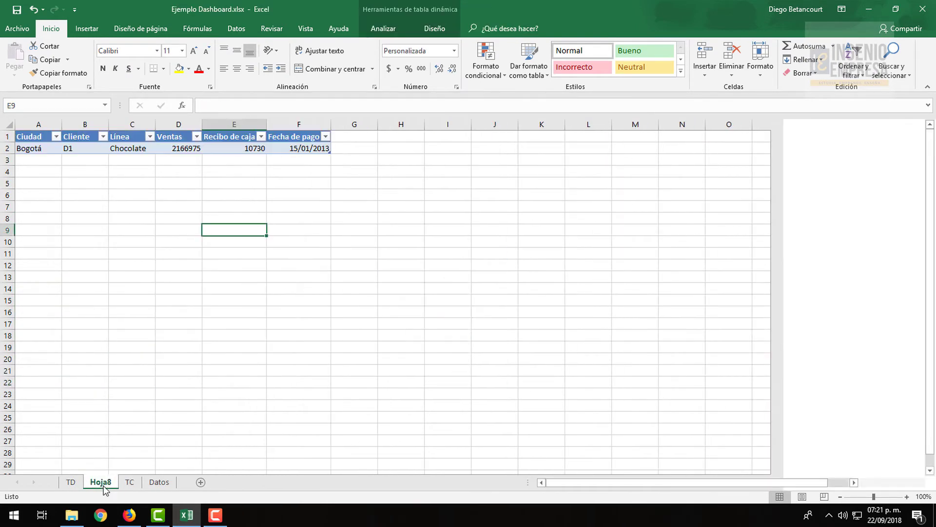
right_click(98, 482)
click(442, 291)
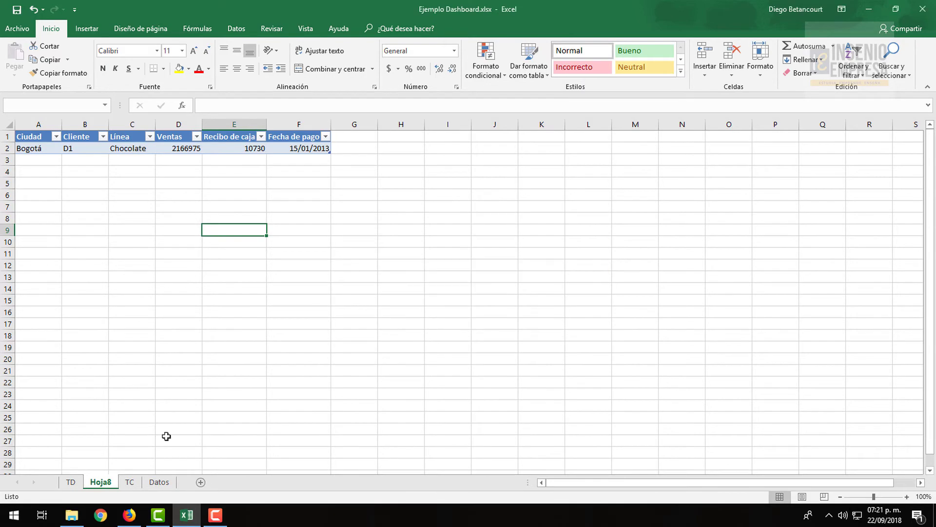
click(71, 482)
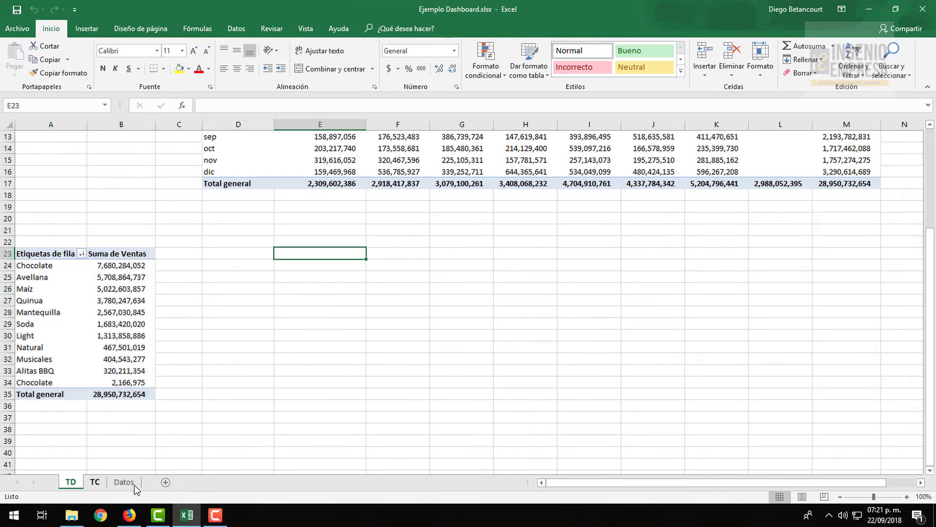
Step: Replace the stray 'Chocolate ' entry with 'Chocolate' in the Datos data, then return to TC's pivot
click(128, 485)
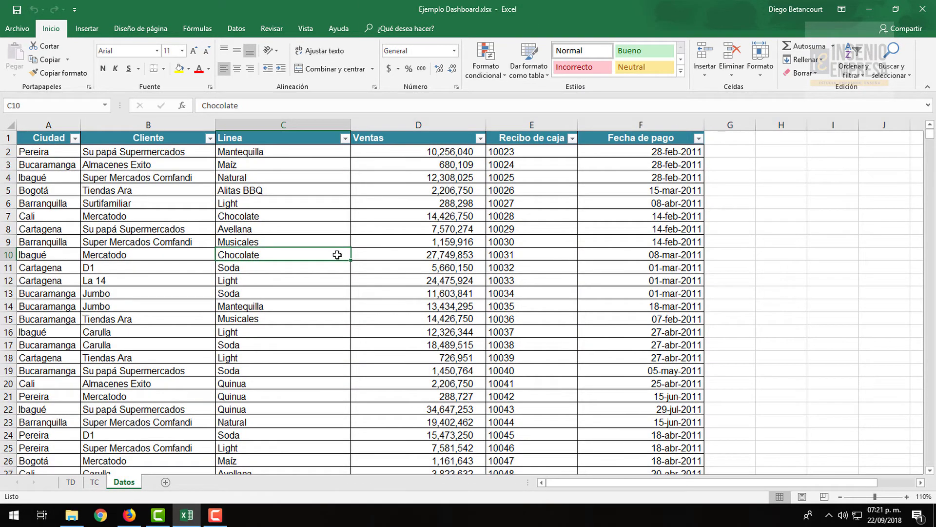
key(ctrl+b)
click(606, 379)
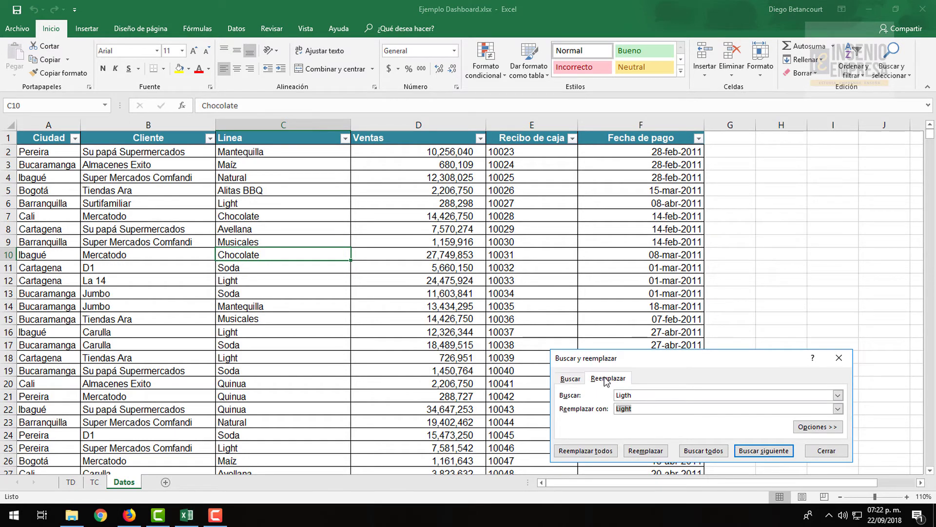
double_click(645, 395)
text(Chocolate)
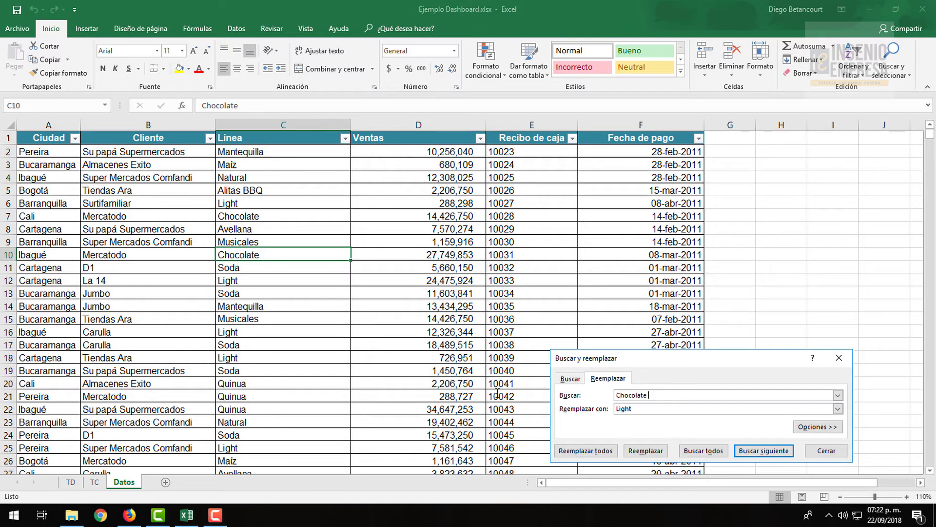
key(Tab)
text(Ch)
click(585, 451)
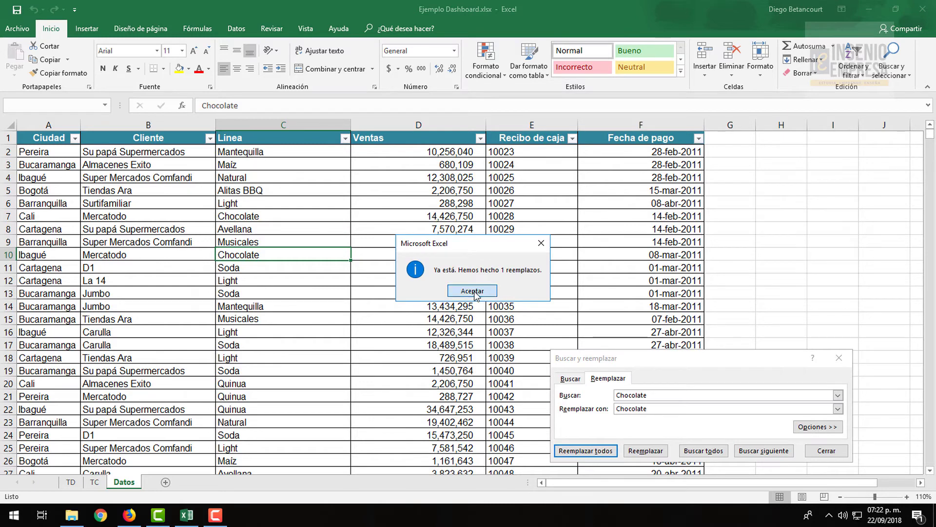
click(472, 291)
click(829, 451)
click(94, 482)
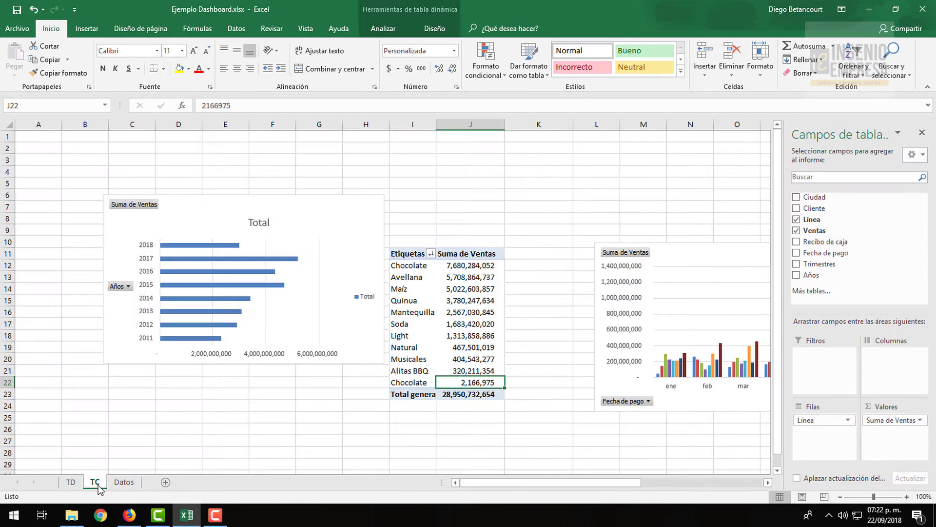
right_click(454, 293)
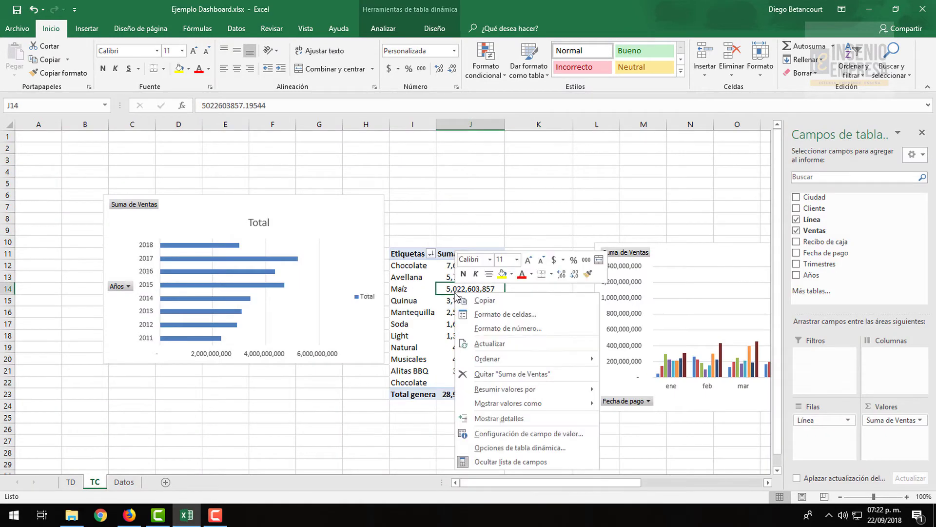
Step: Refresh the TC pivot so Chocolate appears once, checking the TD pivot matches
click(485, 345)
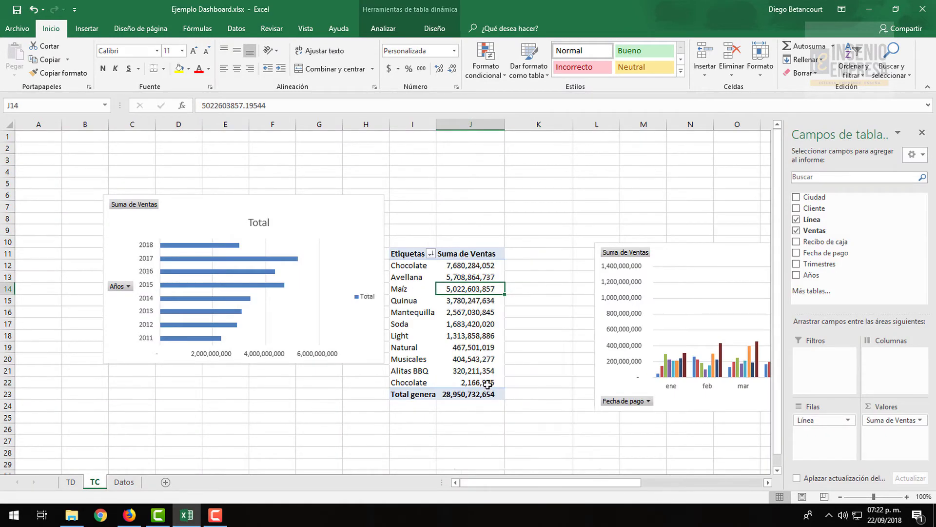
click(410, 266)
click(73, 482)
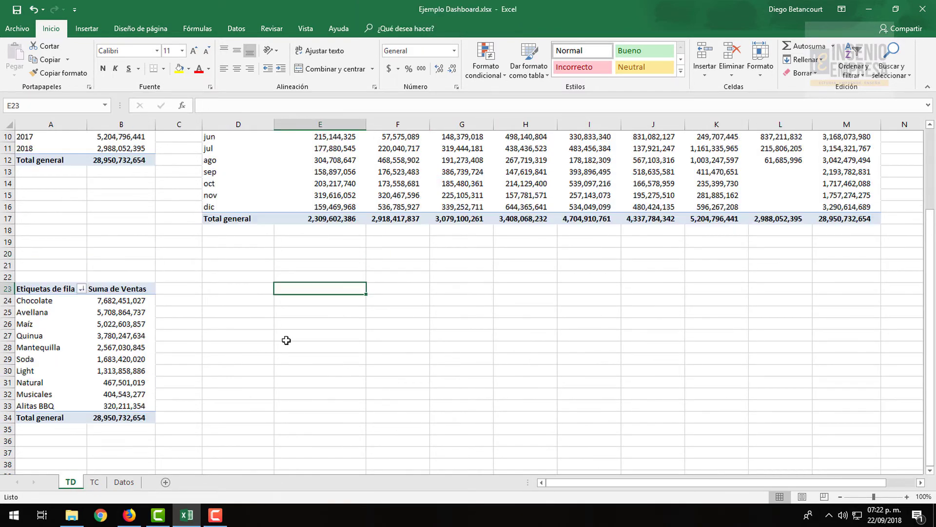
scroll(287, 340, up, 3)
scroll(166, 377, down, 3)
click(119, 357)
click(95, 482)
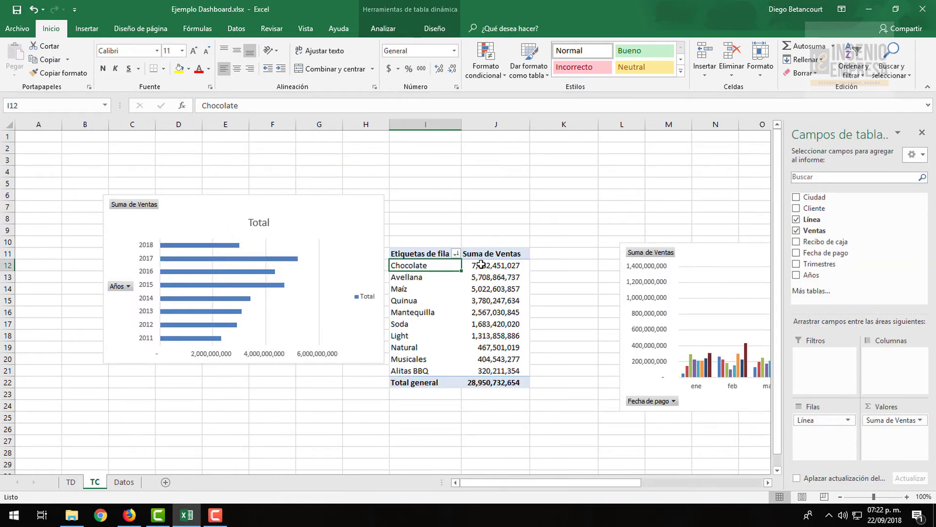
Step: Bring up the Etiquetas de fila filter menu on the TC pivot
drag(480, 265, 490, 370)
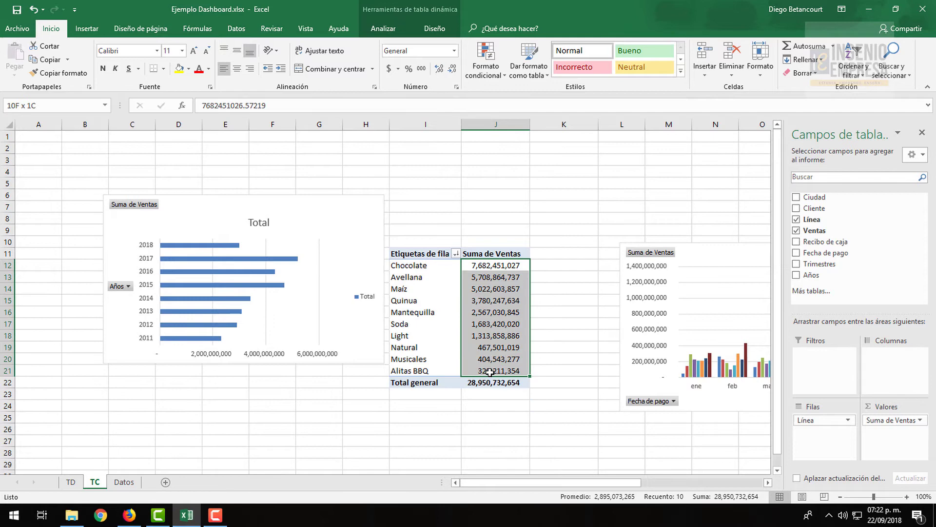
click(435, 251)
click(456, 254)
mouse_move(381, 337)
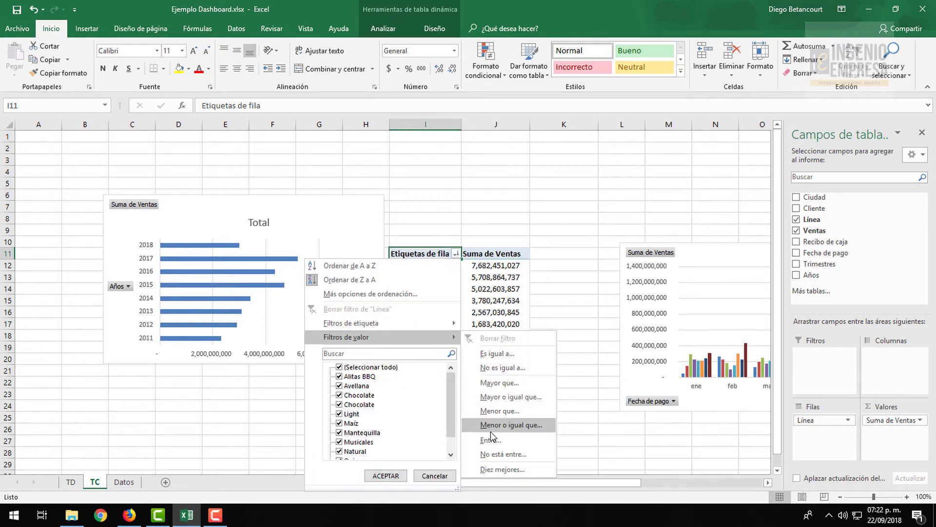
Step: Filter the pivot to the top 5 products by Suma de Ventas
click(503, 469)
text(5)
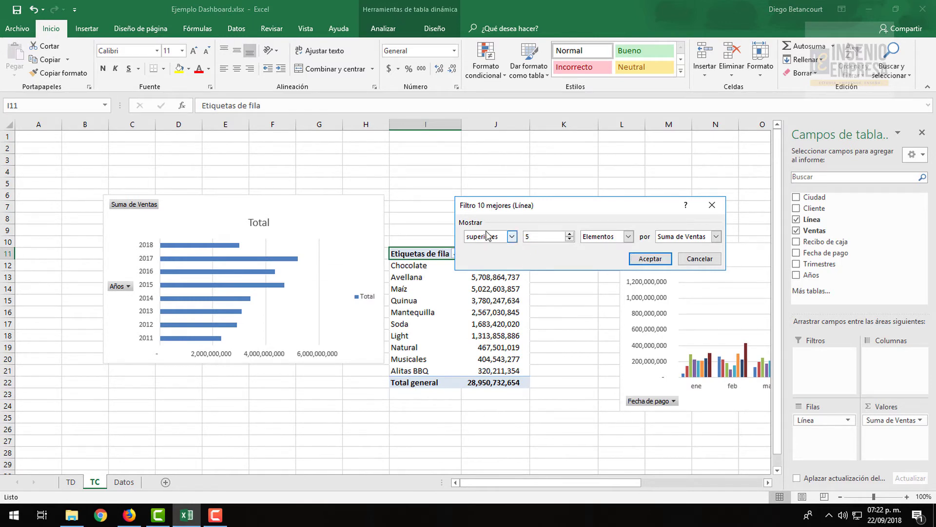
key(Return)
click(516, 356)
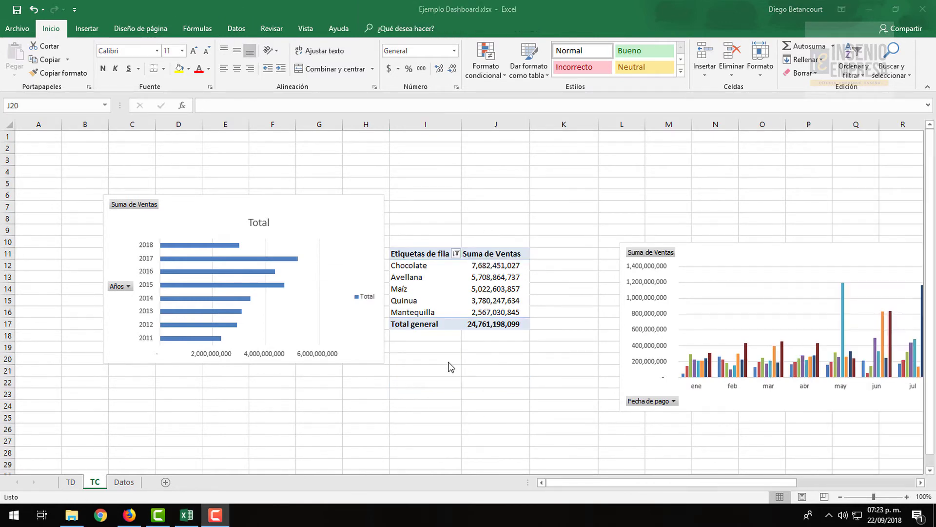
Step: Move the pivot up to row 7 and place the monthly column chart beneath it
drag(443, 253, 493, 324)
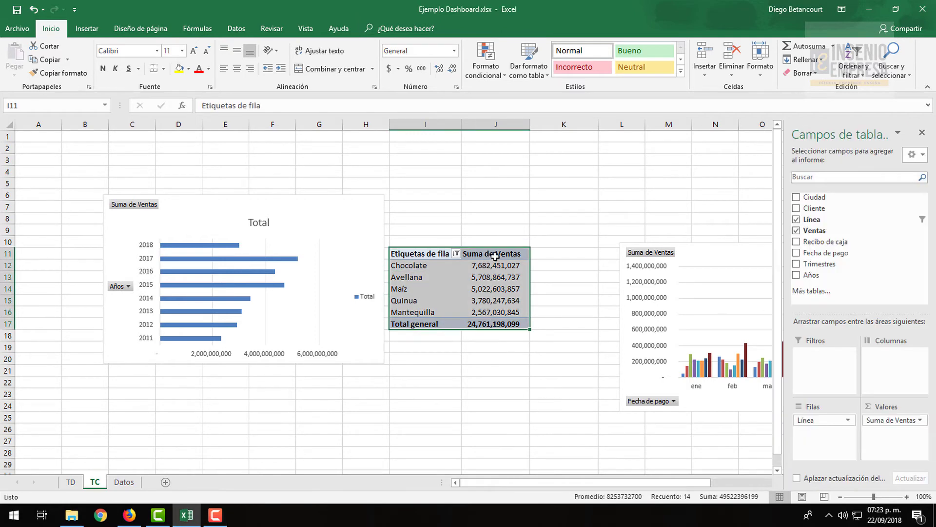
drag(495, 256, 493, 205)
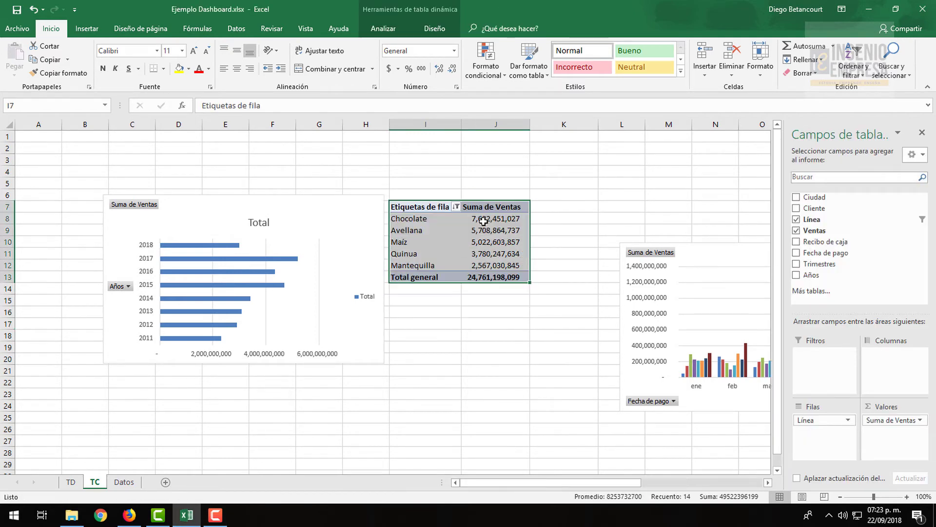
drag(341, 203, 346, 208)
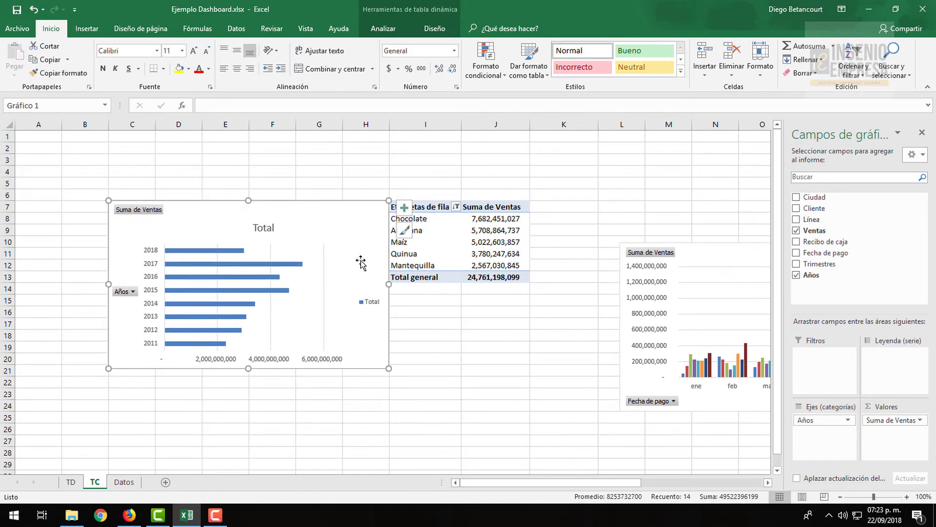
click(495, 334)
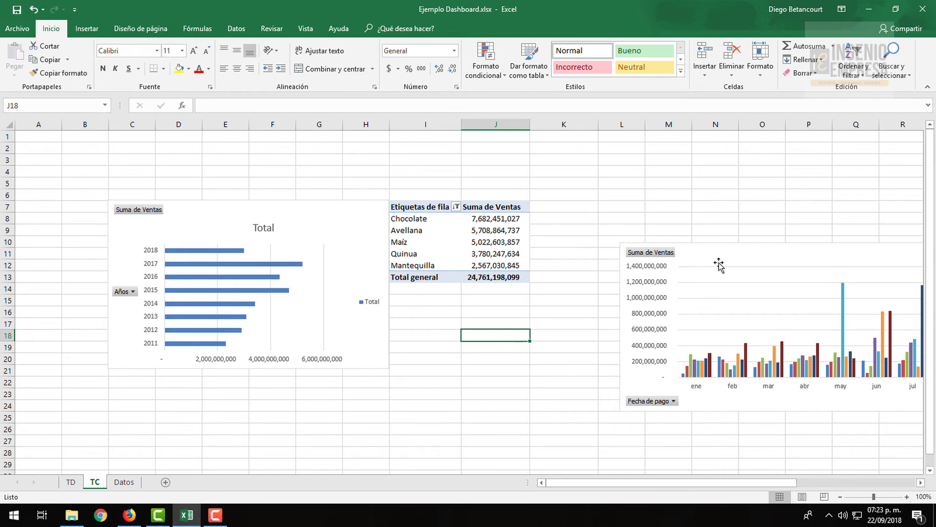
drag(727, 251, 497, 290)
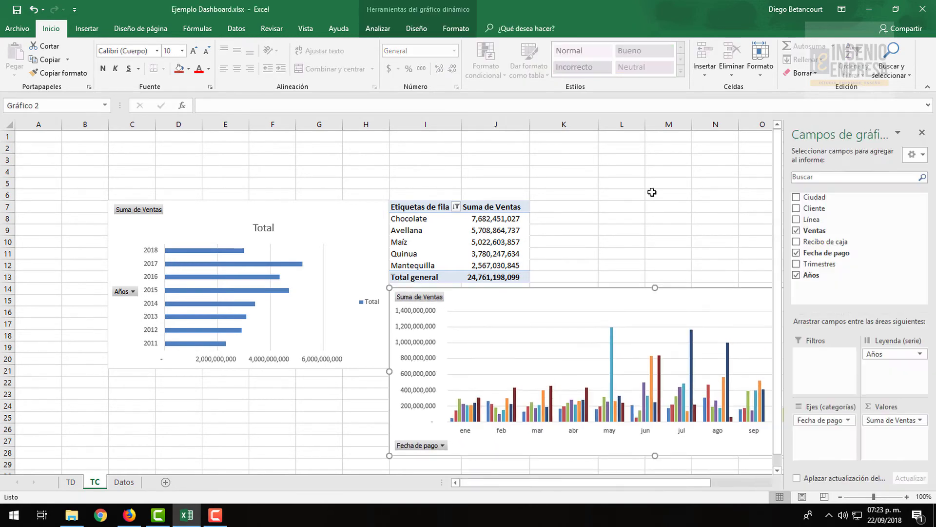
Step: Draw a text box over K2:L6 reading 'Ventas 2017 vs 2018' and nudge it down slightly
click(656, 194)
click(88, 31)
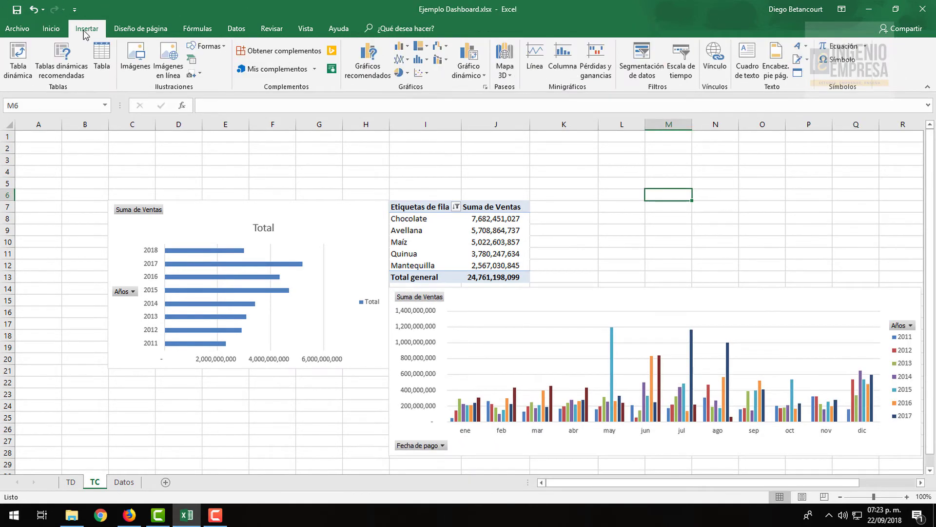
click(755, 69)
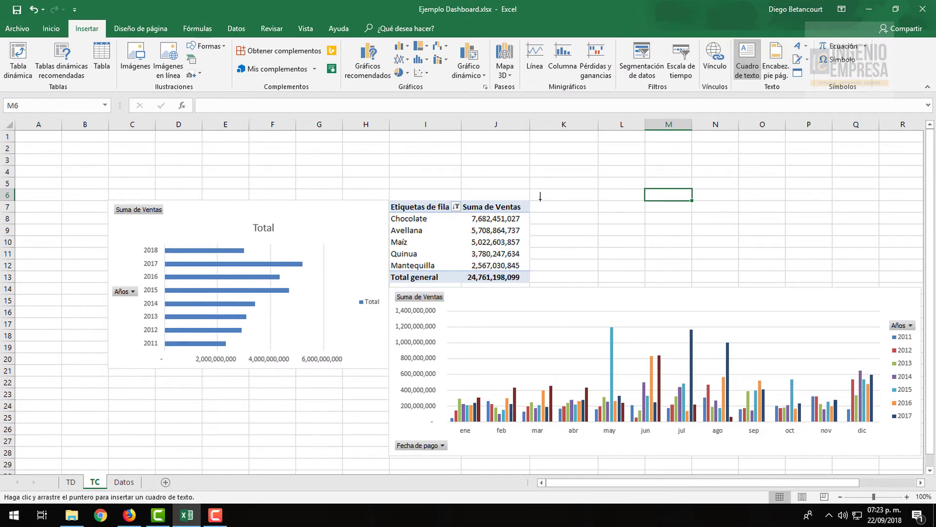
drag(541, 147, 651, 197)
text(Ingreso)
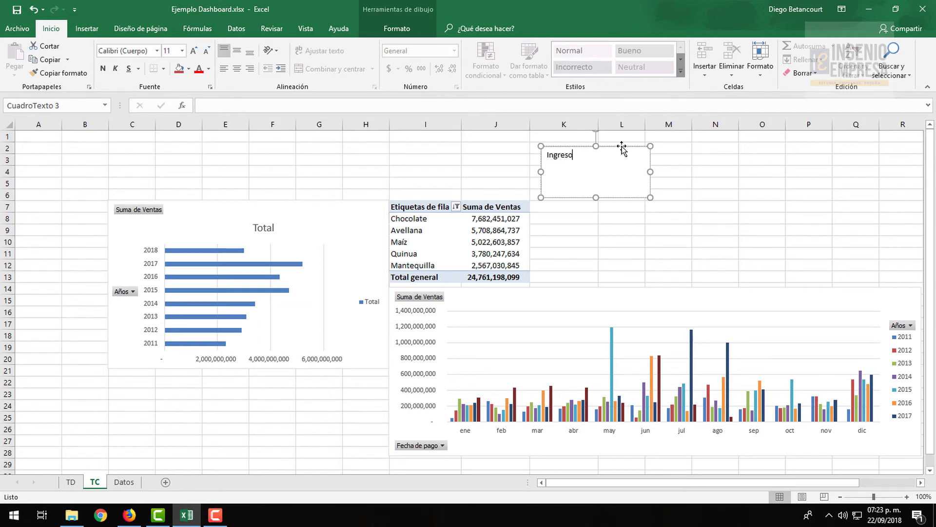
key(ctrl+z)
text(Ventas 2017 vs 2018)
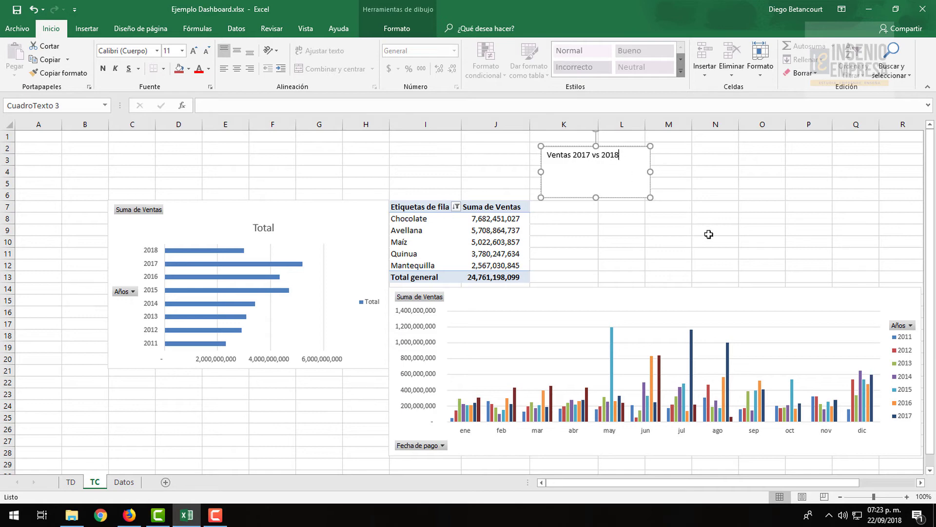
click(709, 235)
click(632, 151)
drag(637, 149, 636, 164)
click(427, 170)
Step: Hide the sheet gridlines and browse the text box's shape effect options
click(306, 28)
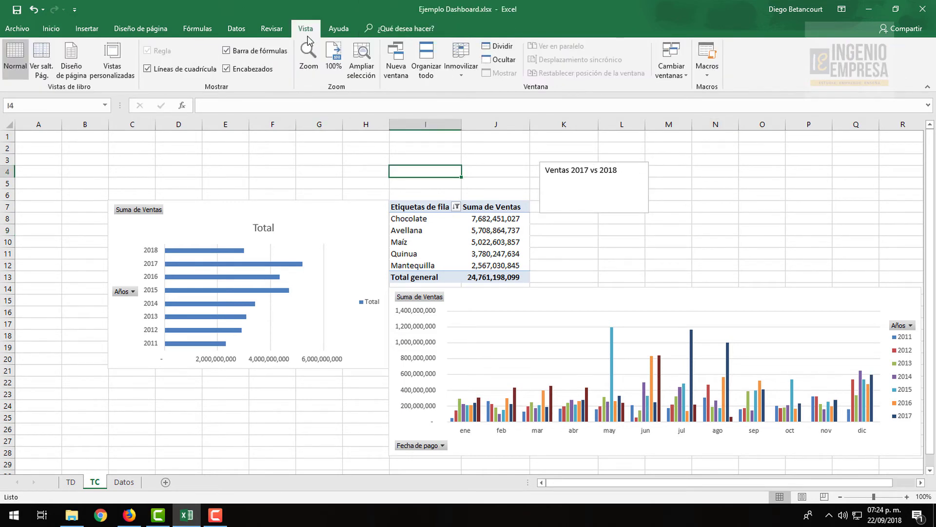
click(198, 71)
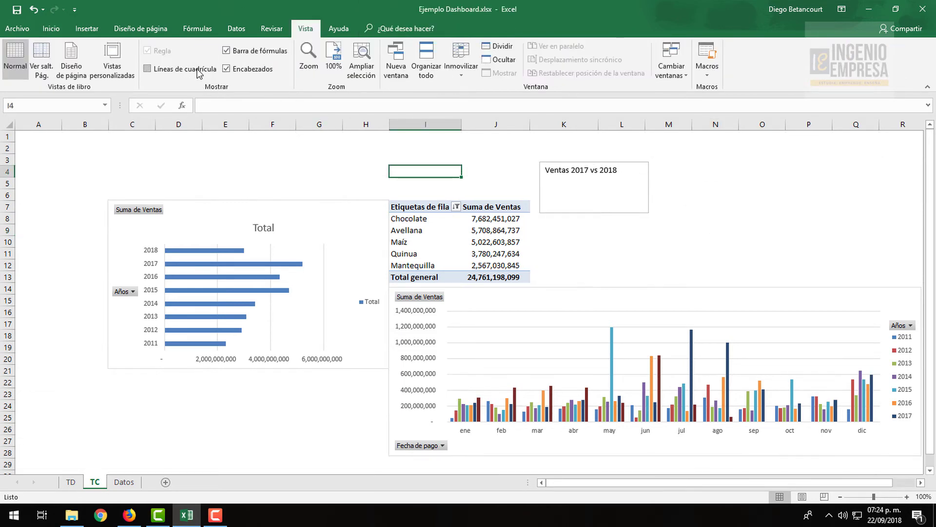
click(609, 165)
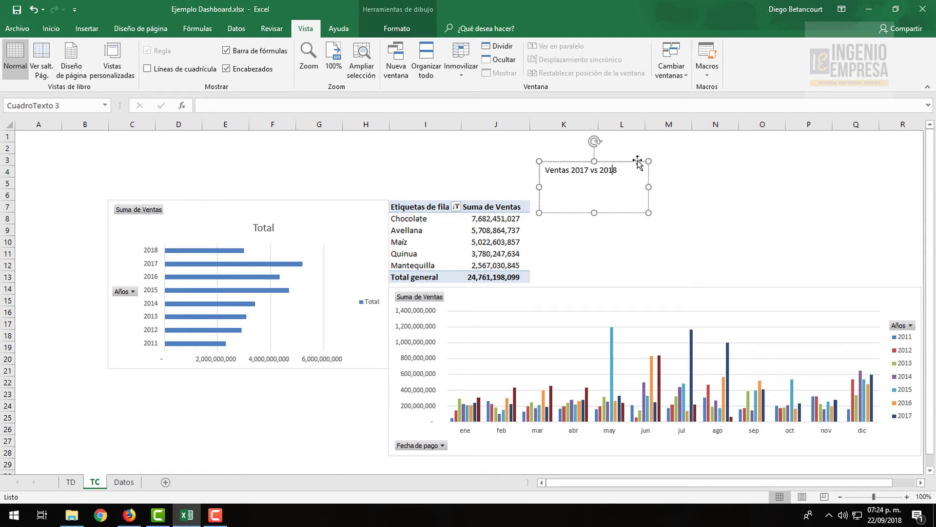
click(50, 29)
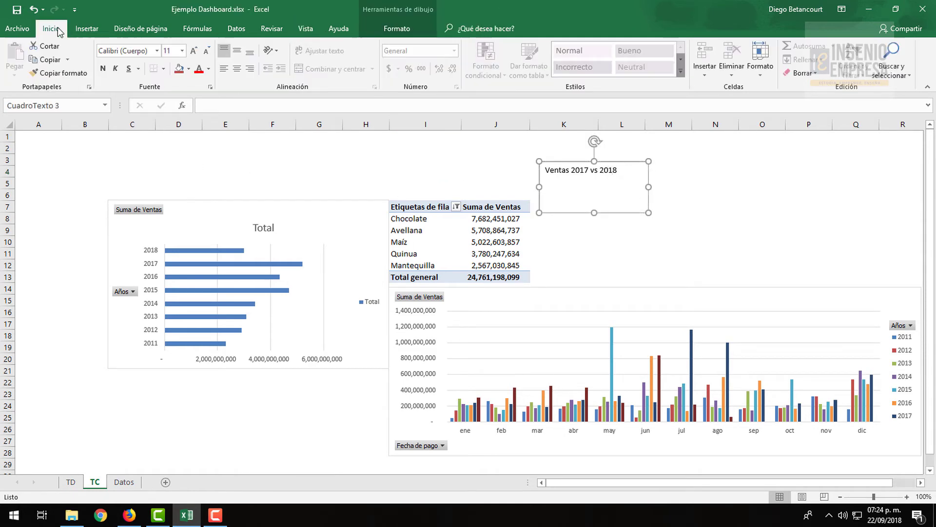
click(300, 28)
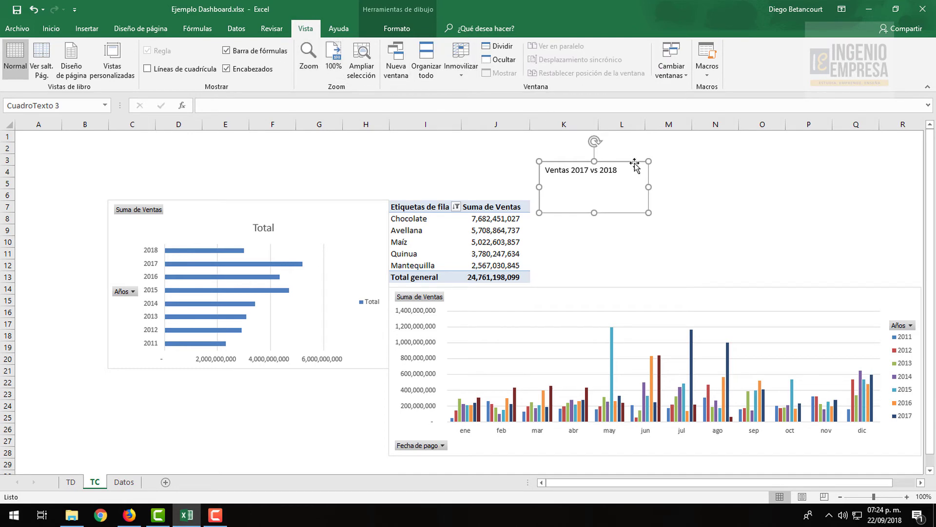
click(397, 28)
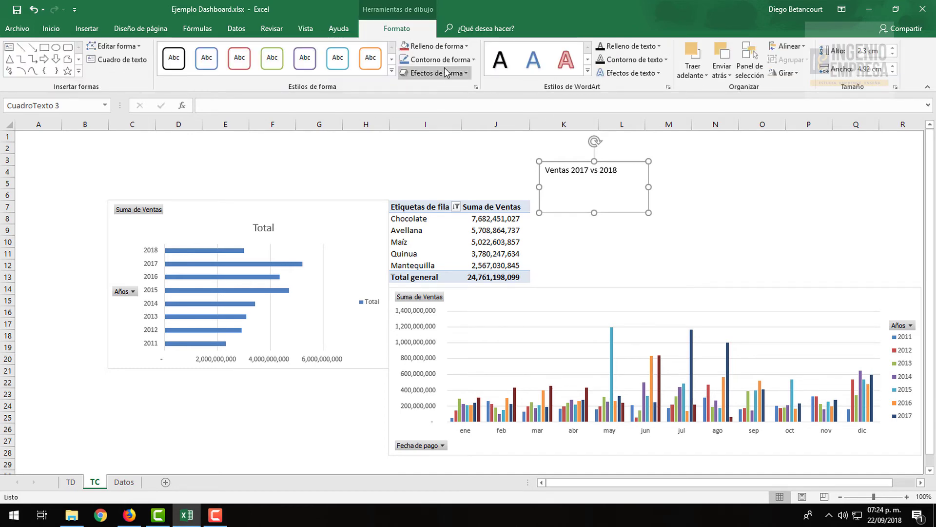
click(441, 73)
click(620, 232)
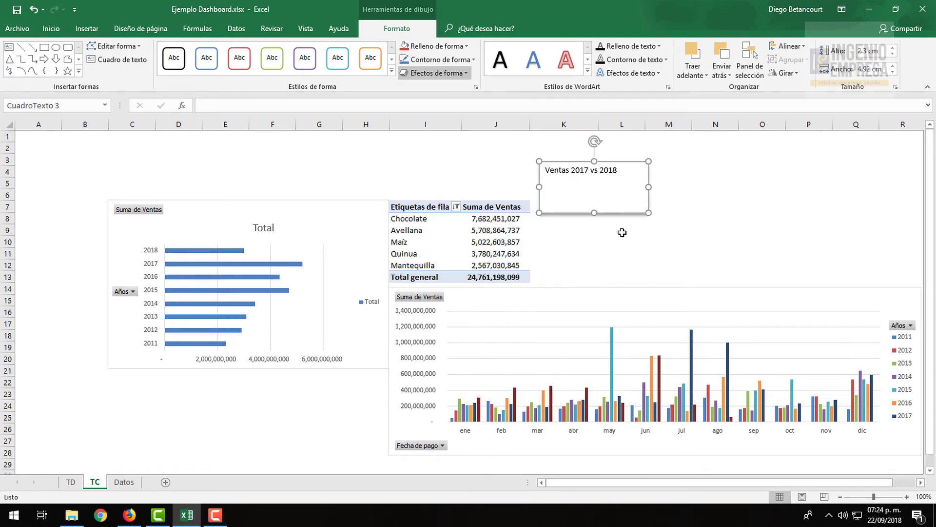
click(676, 209)
Step: Change the card title's years to read 'Ventas 2018 vs 2017', then go to TD
click(630, 166)
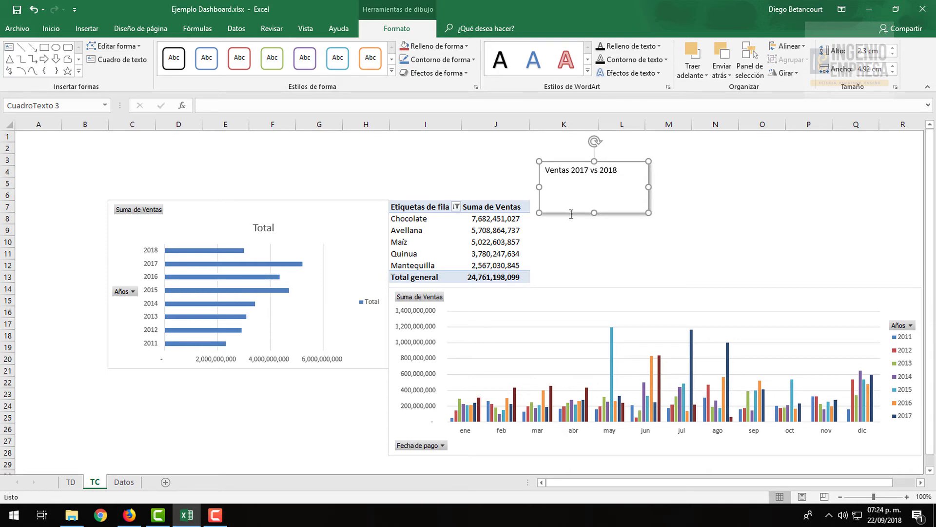
drag(571, 167, 627, 171)
text(2)
click(769, 183)
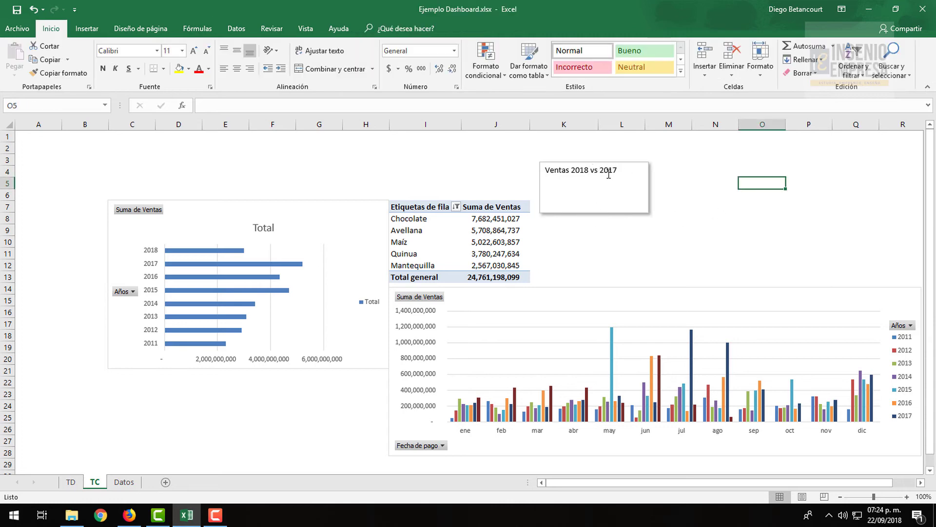
click(74, 482)
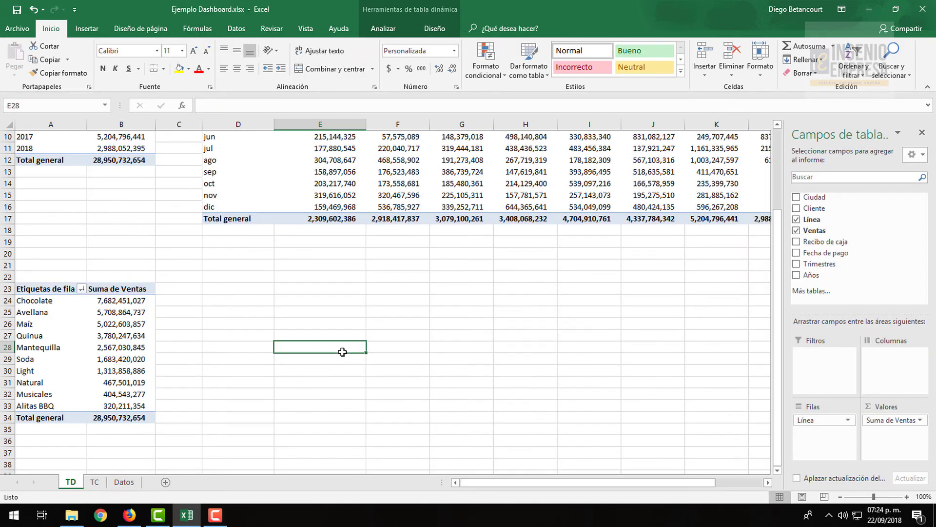
Step: Insert a new empty column C beside the yearly sales pivot
drag(113, 196, 112, 188)
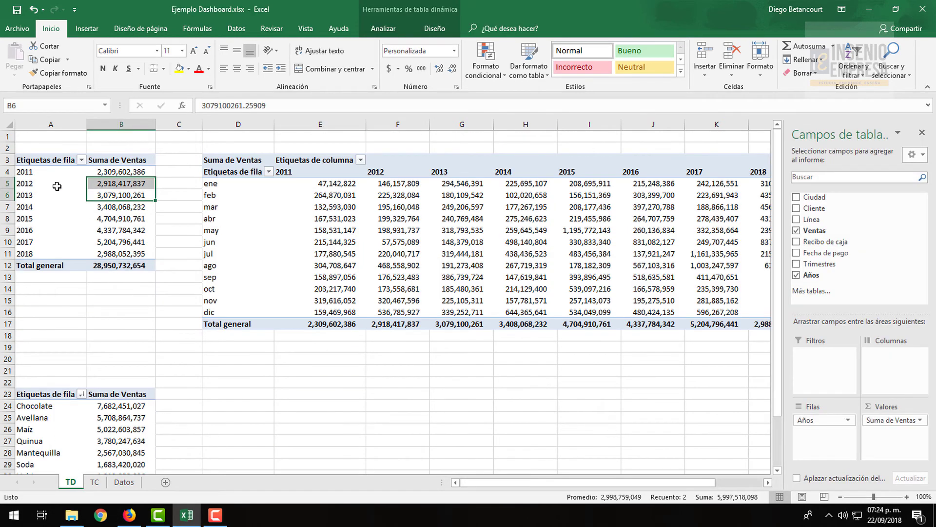
click(105, 162)
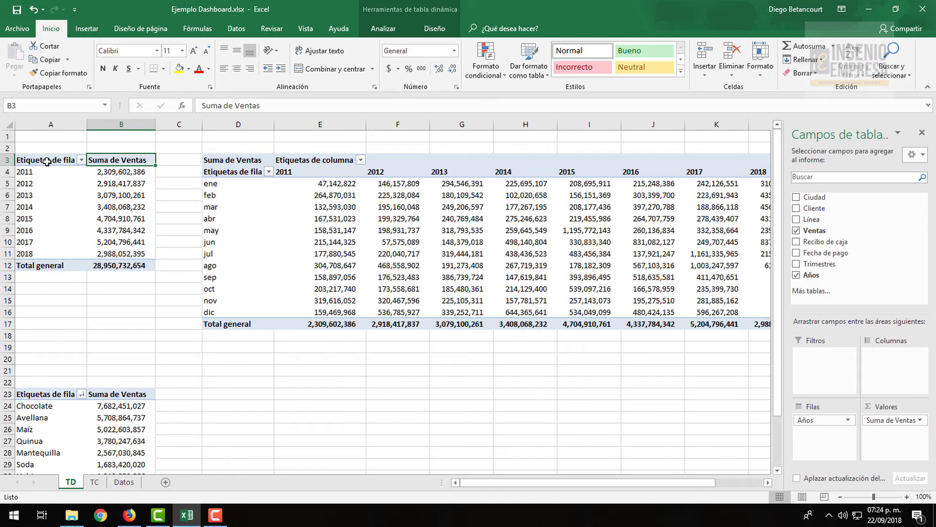
click(174, 128)
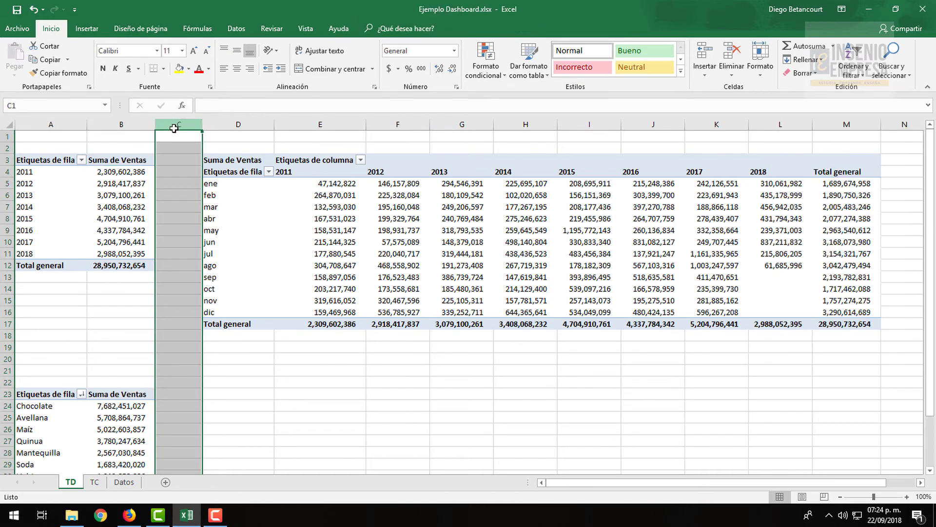
key(ctrl+plus)
Step: Enter the 2018 vs 2017 ratio =B11/B10 in C10
click(191, 249)
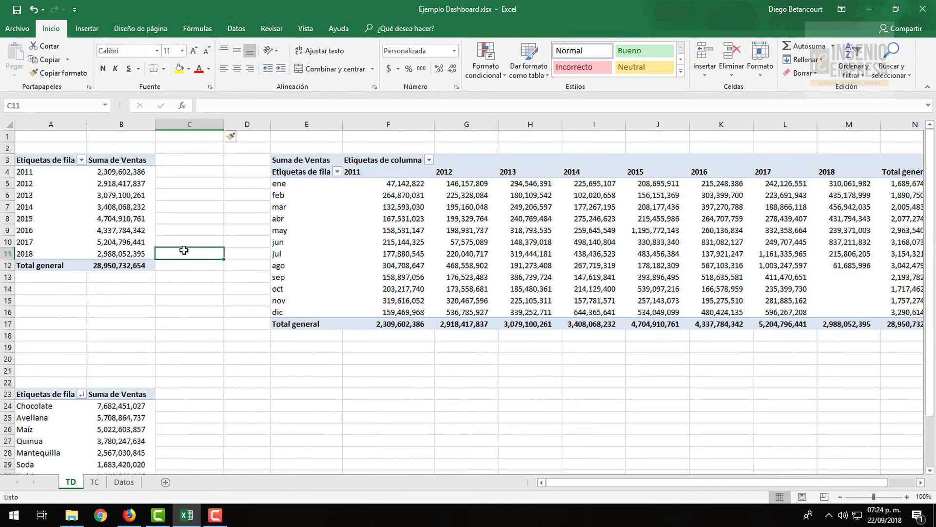
click(196, 240)
text(=)
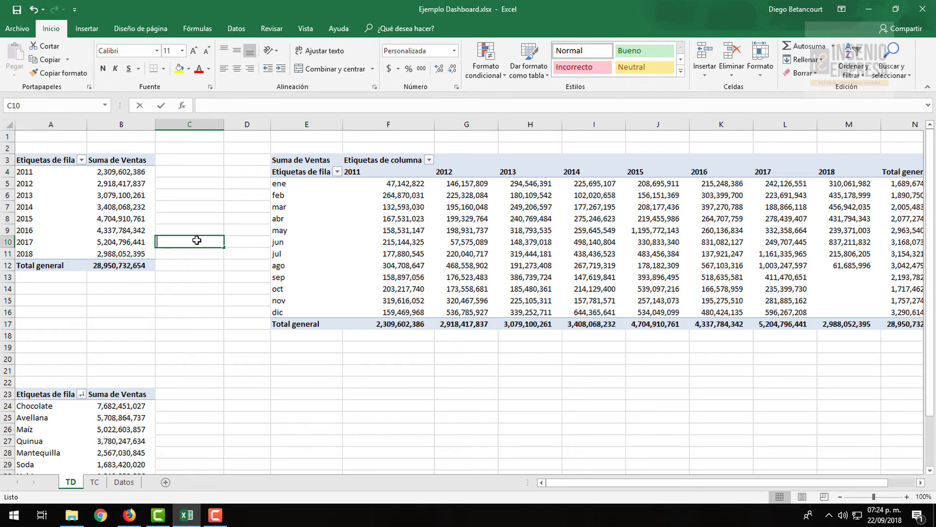
click(133, 253)
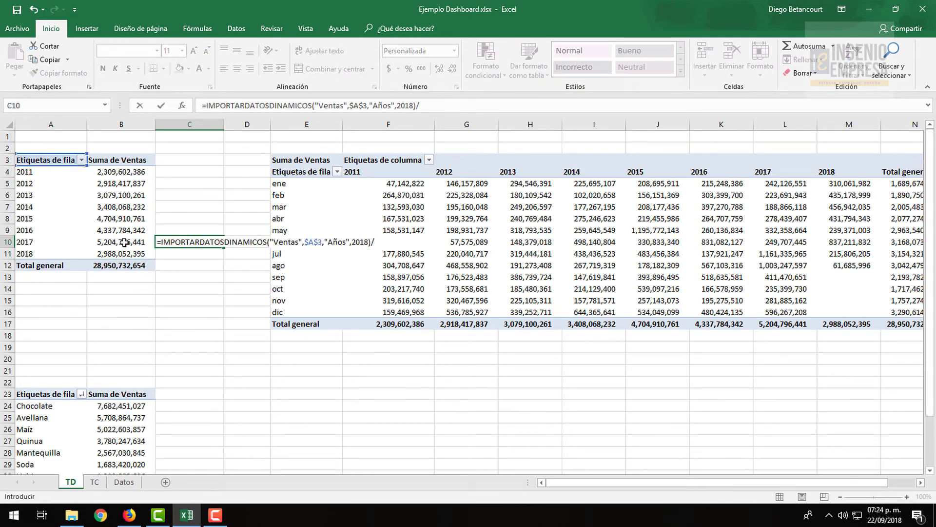
text(/)
click(124, 241)
key(Return)
Step: Format C10 as a whole-number percentage showing 57%
click(209, 242)
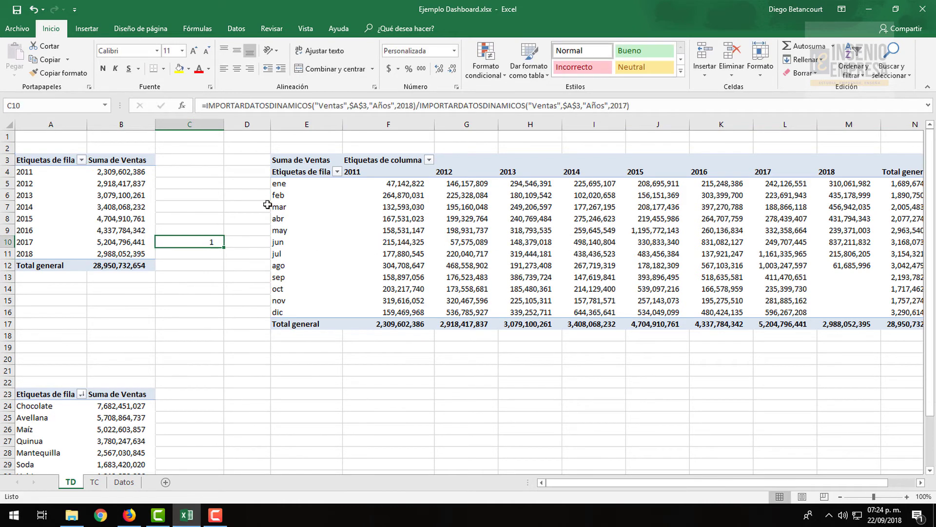
click(408, 68)
click(441, 72)
click(441, 71)
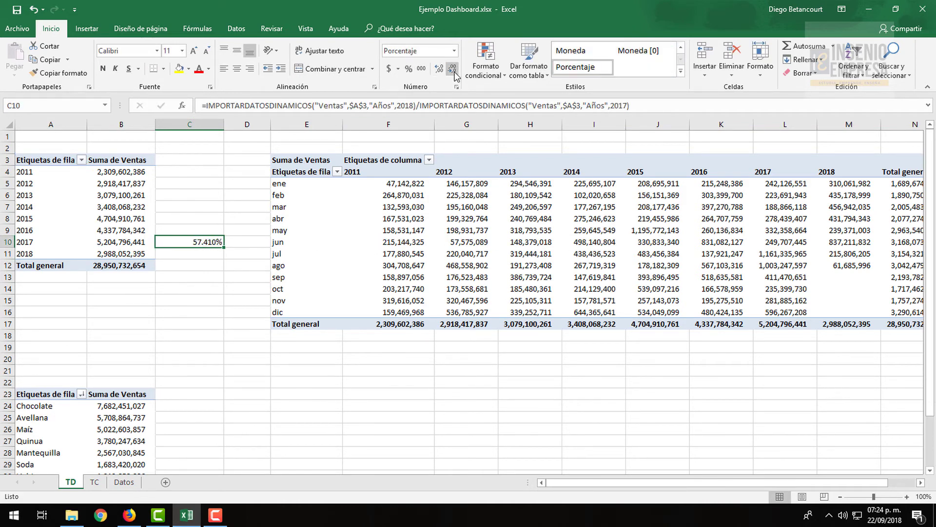
click(454, 70)
click(454, 71)
Step: Add the 2018 vs 2016 ratio =B11/B9 in C9 formatted as a percentage (69%)
click(213, 229)
text(=)
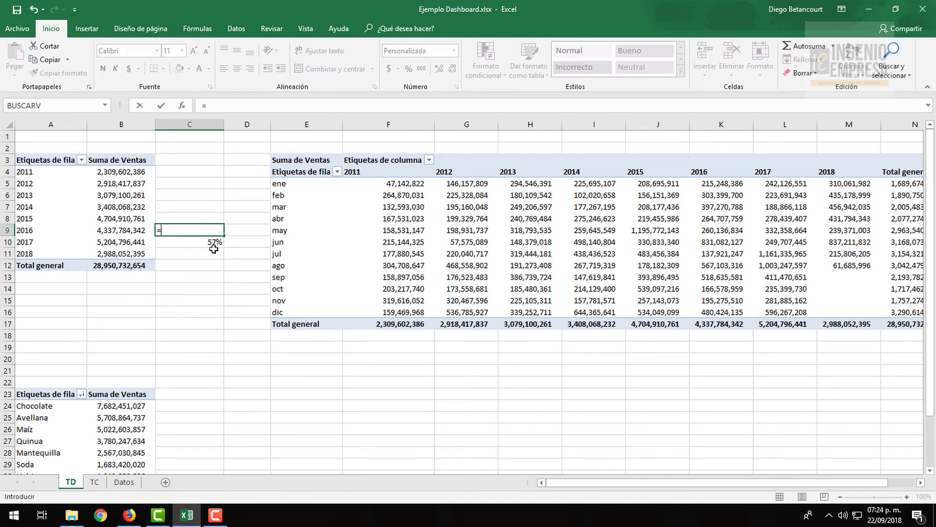
click(138, 253)
text(/)
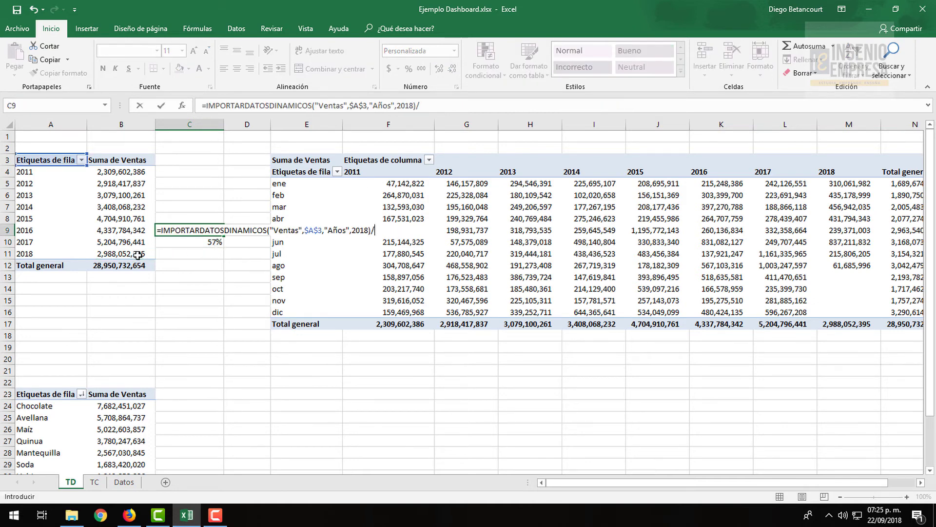
click(127, 231)
key(Return)
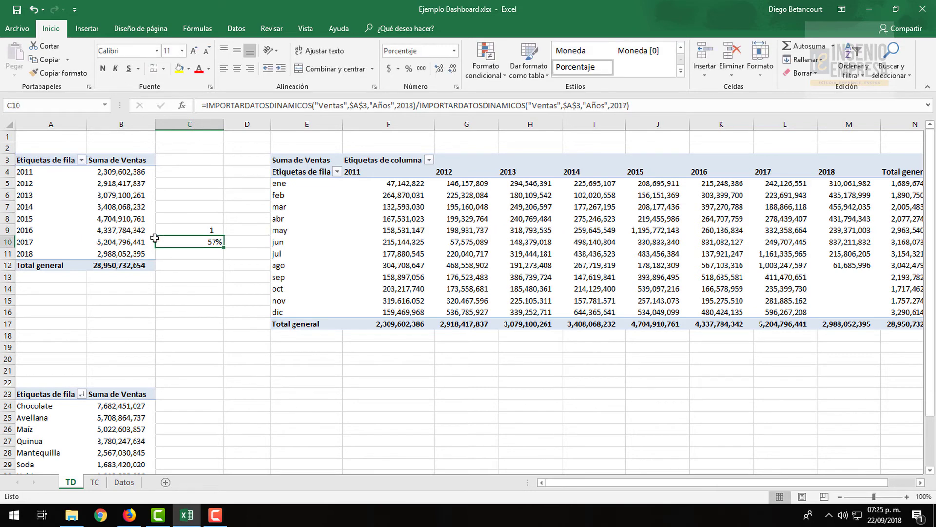
click(203, 227)
click(408, 70)
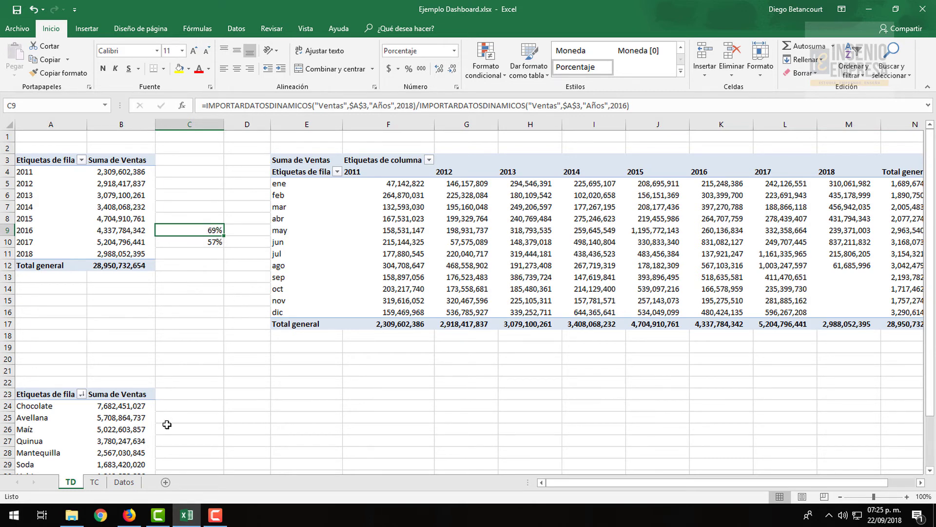
click(95, 482)
click(627, 169)
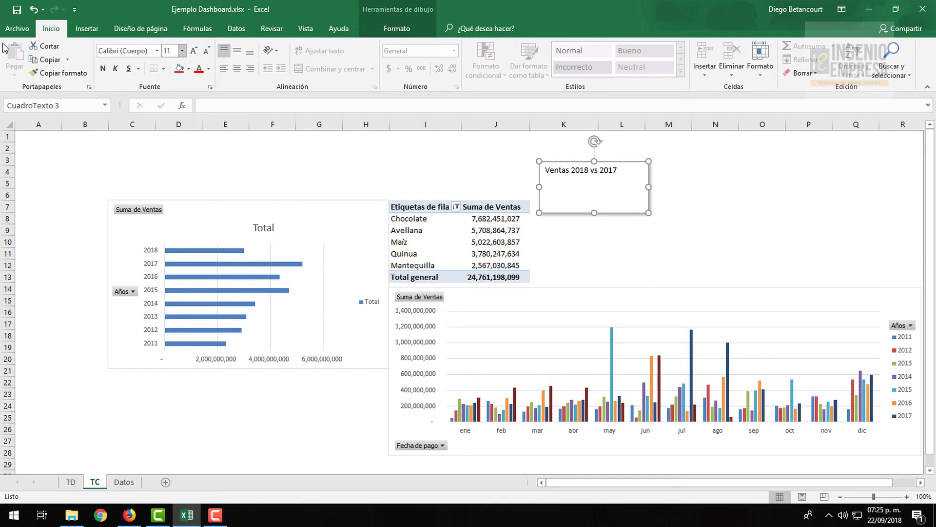
Step: Draw a small empty text box inside the card just below its title
click(86, 29)
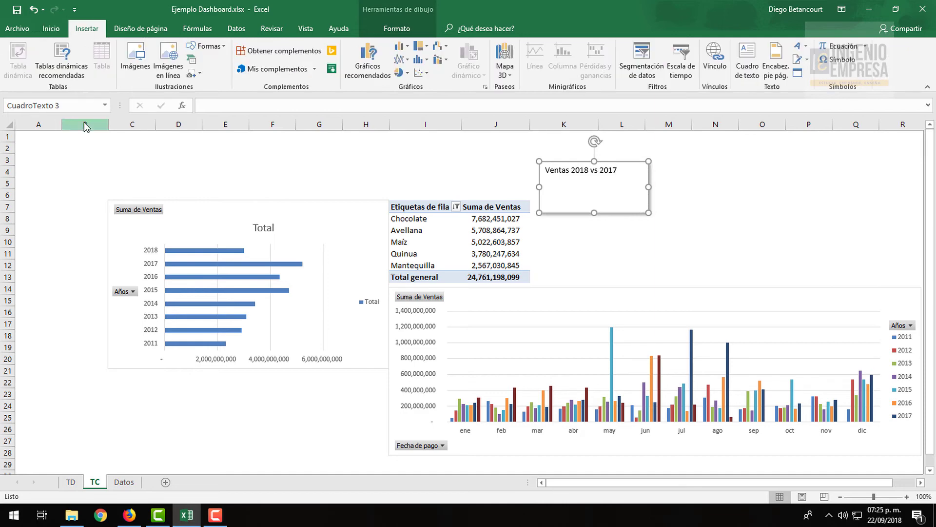
click(745, 73)
drag(605, 184, 645, 209)
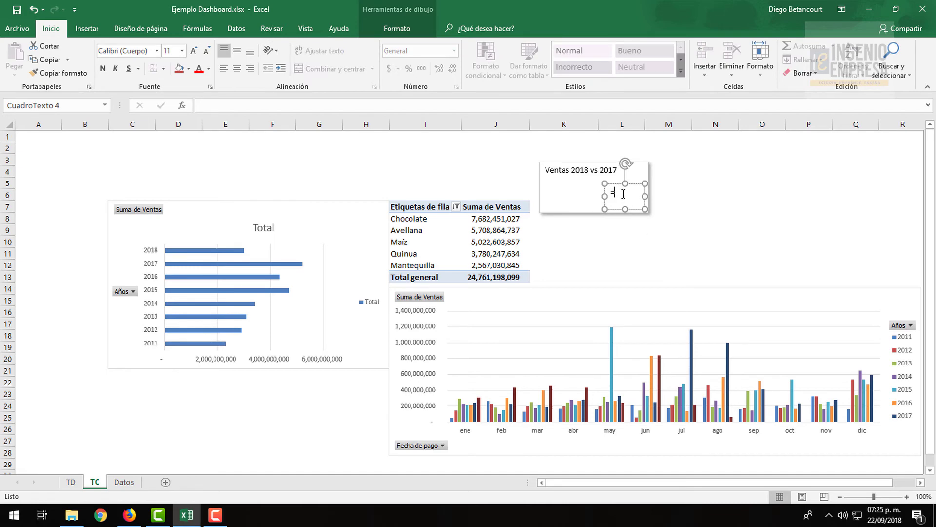
Step: Link the new text box to TD!C10 so it displays 57%
click(257, 104)
text(=)
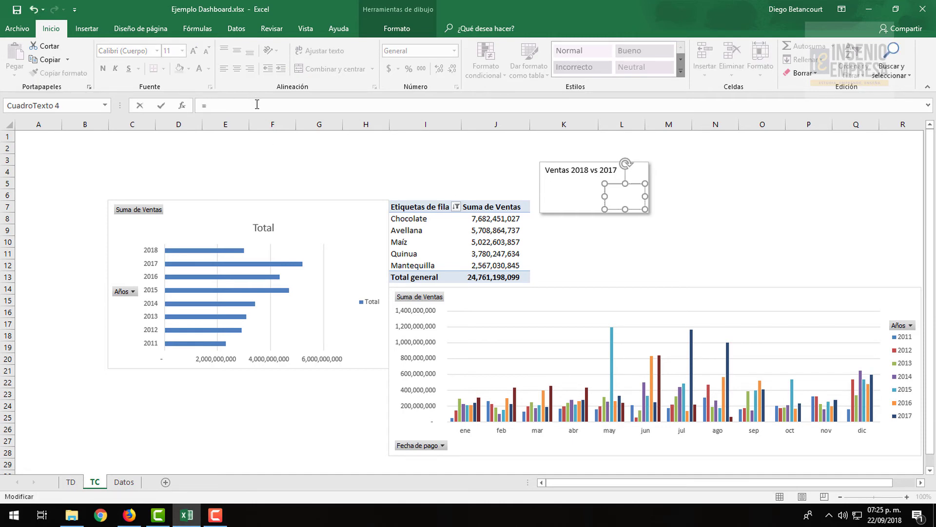
click(70, 485)
click(207, 242)
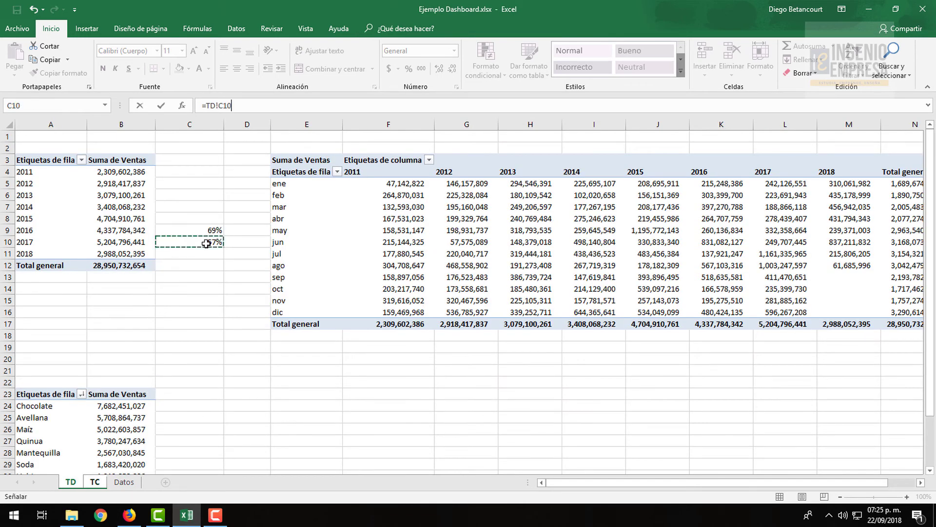
key(Return)
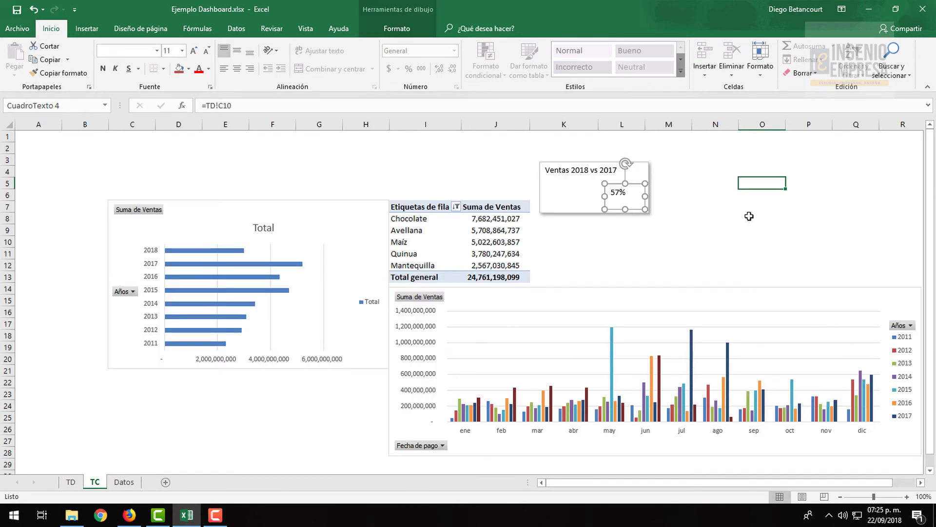
Step: Format the 57% figure in bold Arial, enlarged to 24 pt
click(626, 202)
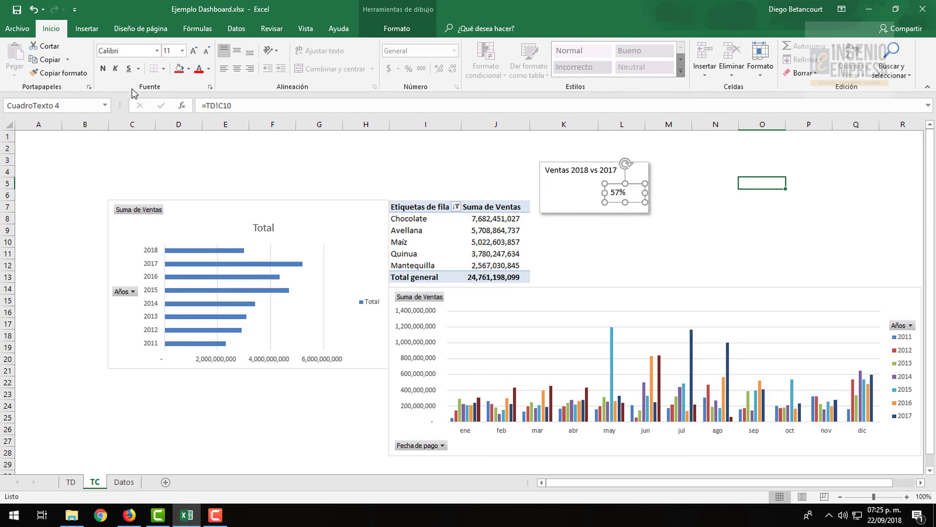
click(102, 68)
click(128, 50)
text(Arial)
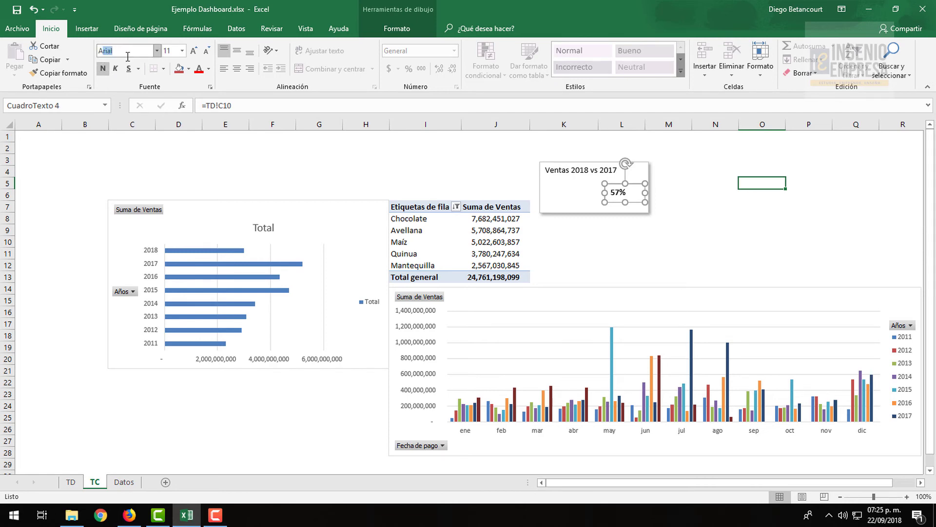
key(Return)
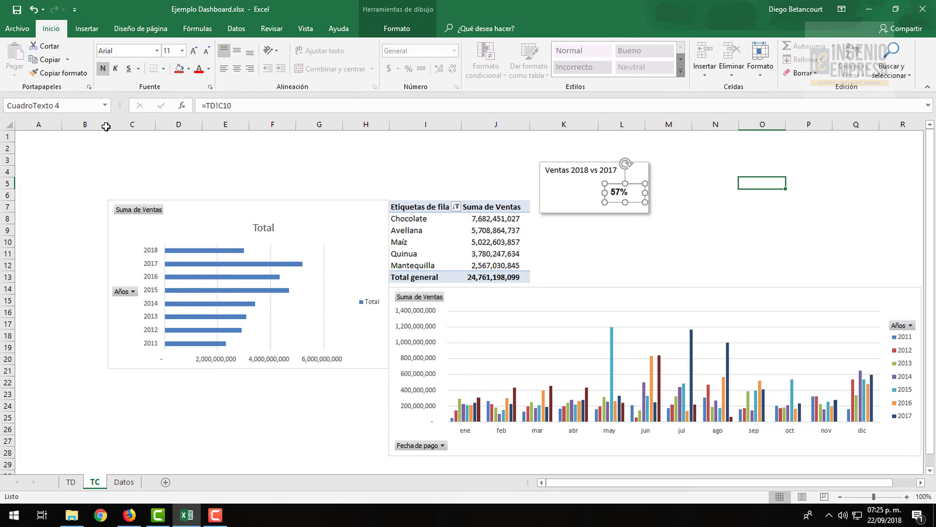
click(194, 52)
click(194, 51)
click(194, 51)
click(194, 51)
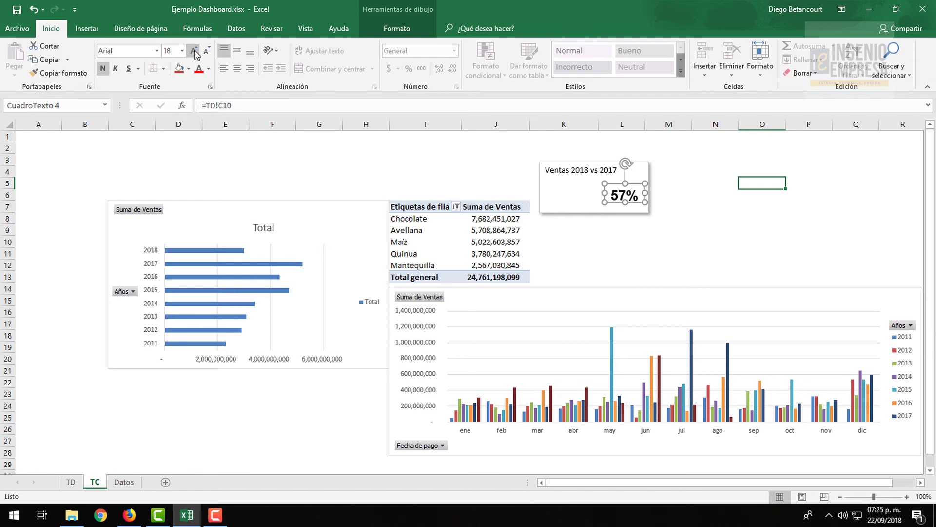
click(194, 51)
click(194, 50)
click(194, 51)
Step: Widen the 57% box, then make the Ventas 2018 vs 2017 card wider and taller
drag(599, 190, 592, 192)
click(634, 171)
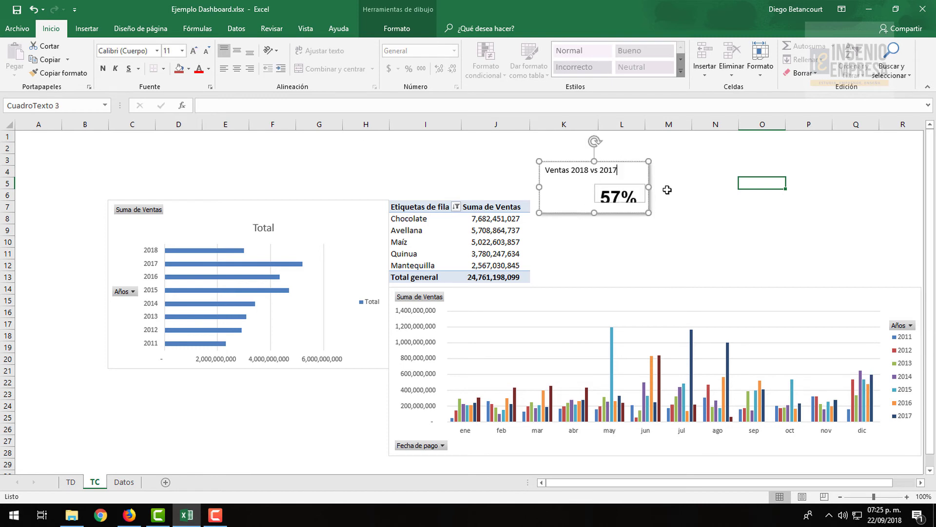
drag(652, 185, 665, 187)
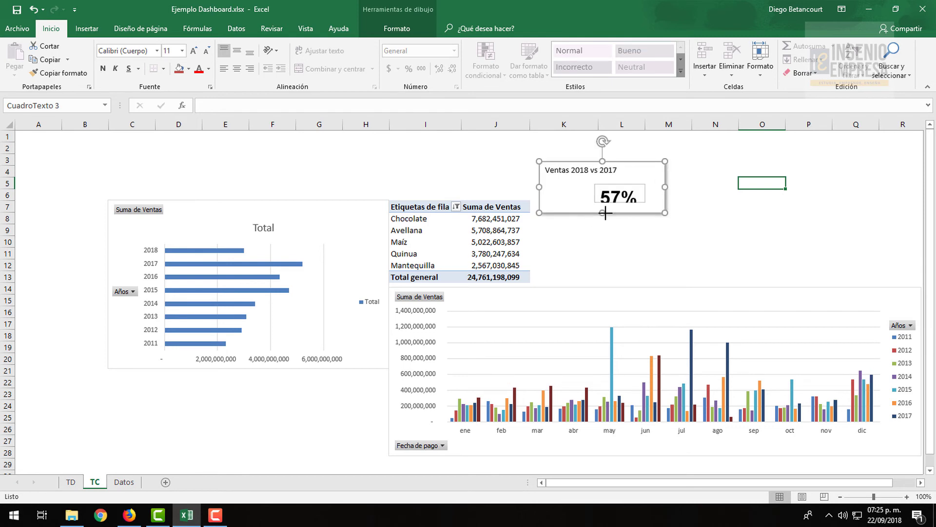
drag(603, 213, 603, 227)
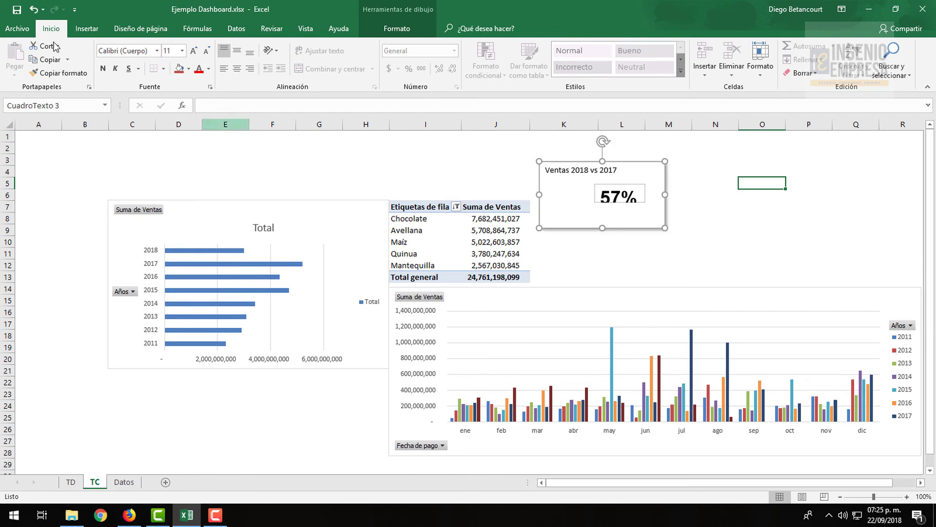
Step: Set the card title to Arial at font size 20
click(125, 49)
text(Arial)
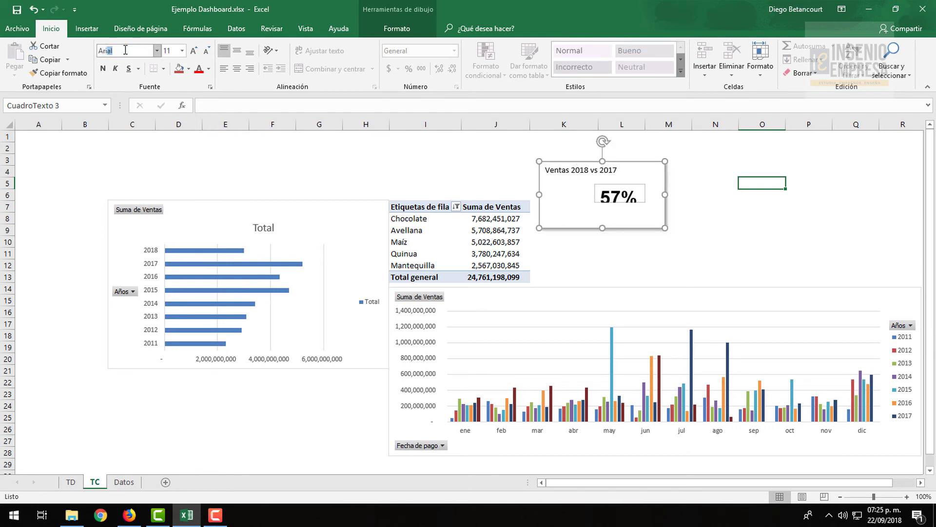
key(Return)
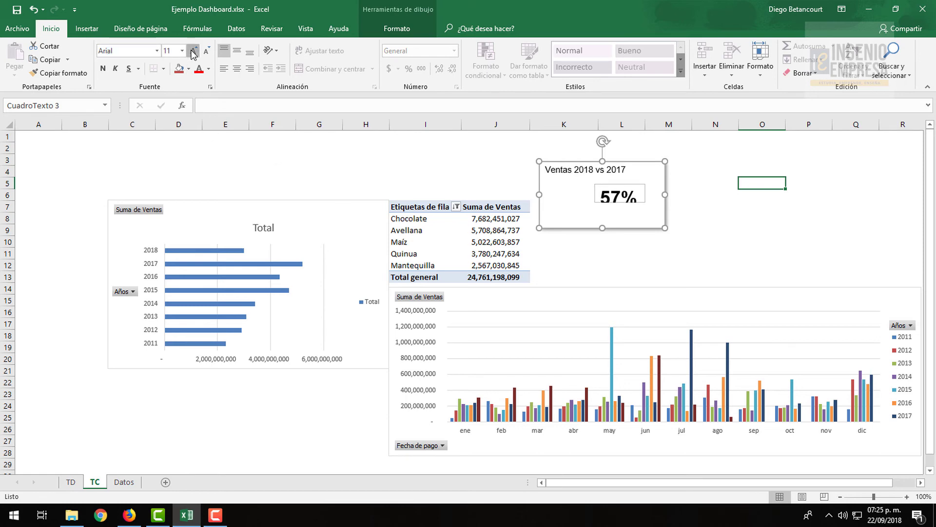
click(193, 51)
click(194, 51)
click(194, 51)
click(193, 51)
click(194, 51)
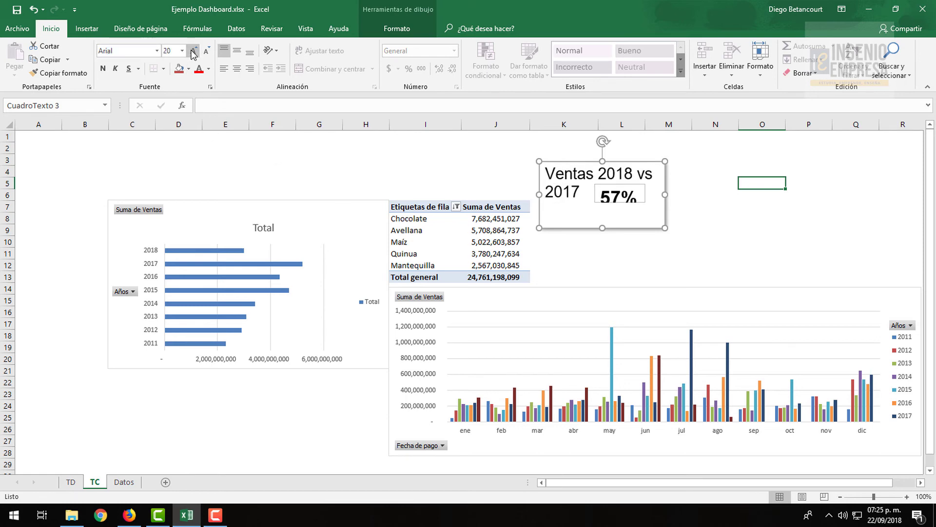
Step: Break the card title after 'Ventas' so '2018 vs 2017' sits on its own line
click(623, 195)
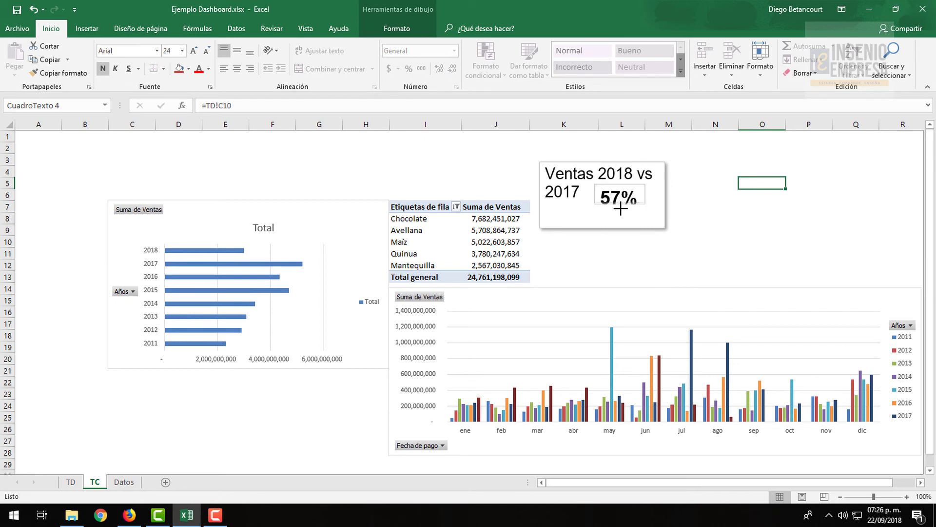
click(640, 199)
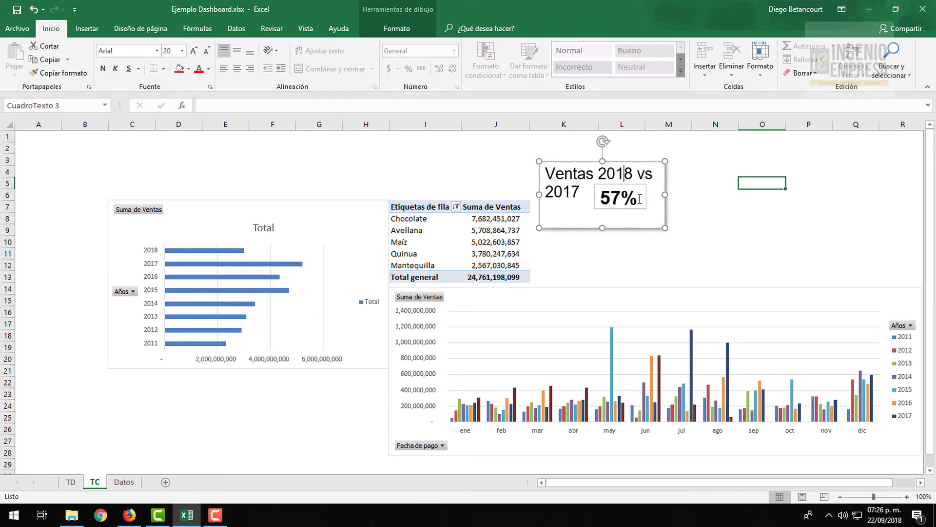
key(Delete)
key(Return)
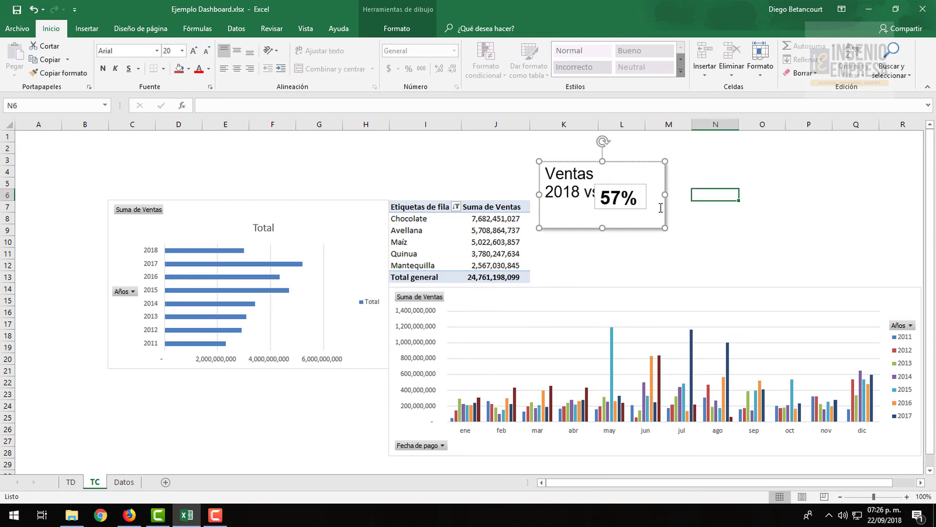
Step: Move the 57% value box into the card's lower-right corner
click(642, 194)
drag(641, 193, 659, 206)
click(702, 211)
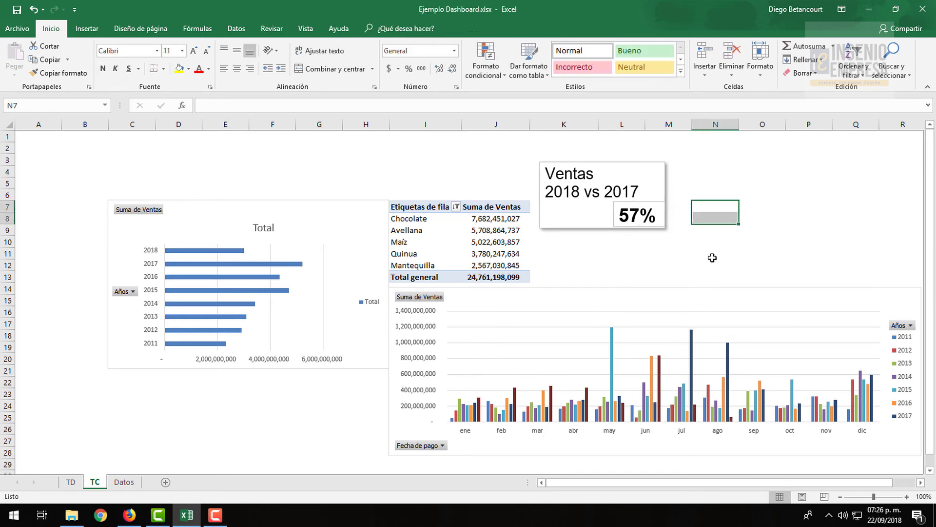
click(655, 204)
drag(655, 204, 652, 204)
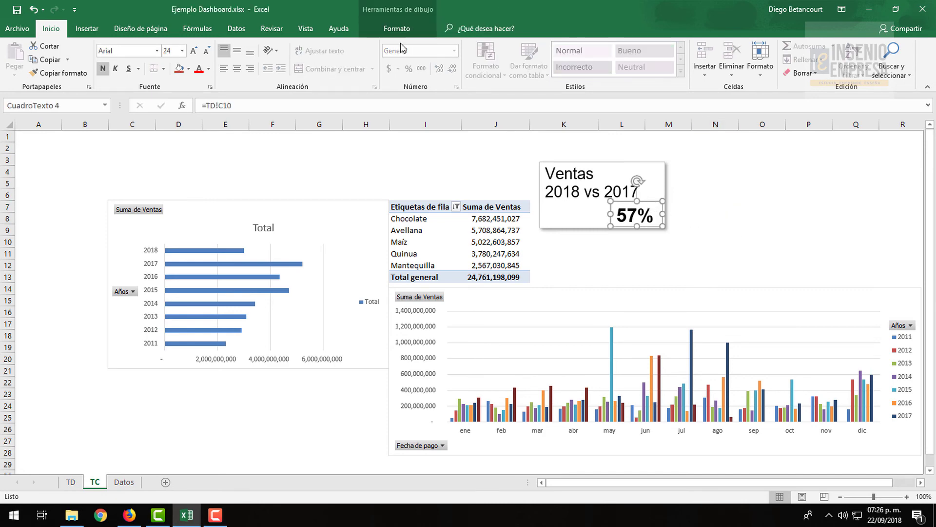
Step: Set the 57% box's shape outline to Sin contorno, then select the whole card
click(397, 29)
click(417, 62)
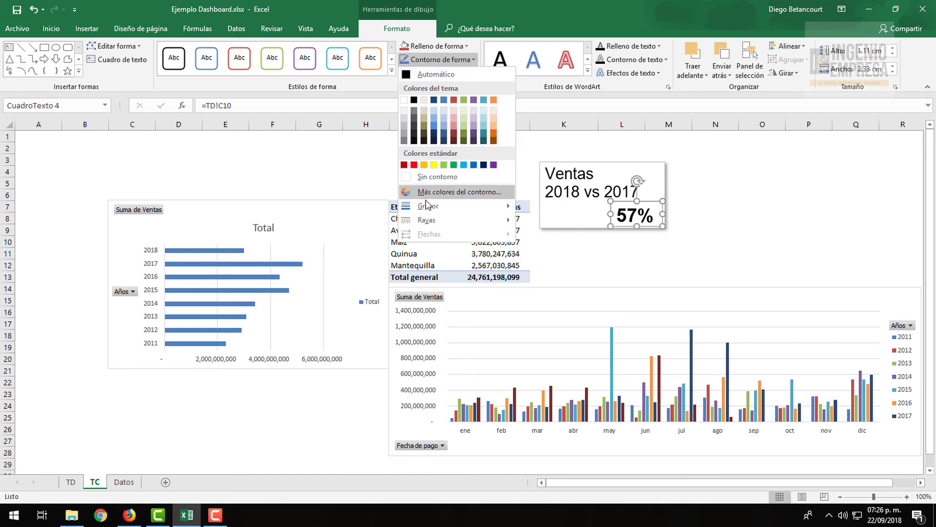
click(446, 179)
click(715, 231)
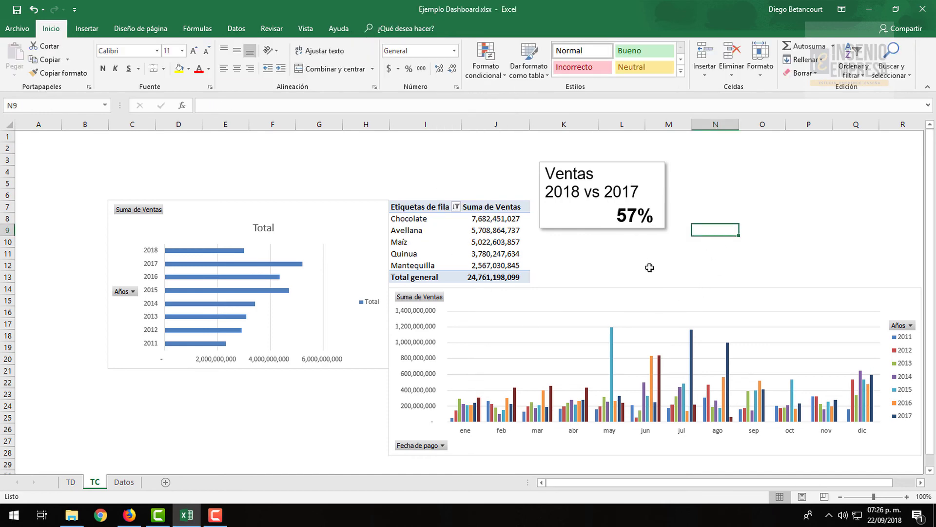
click(655, 169)
click(735, 196)
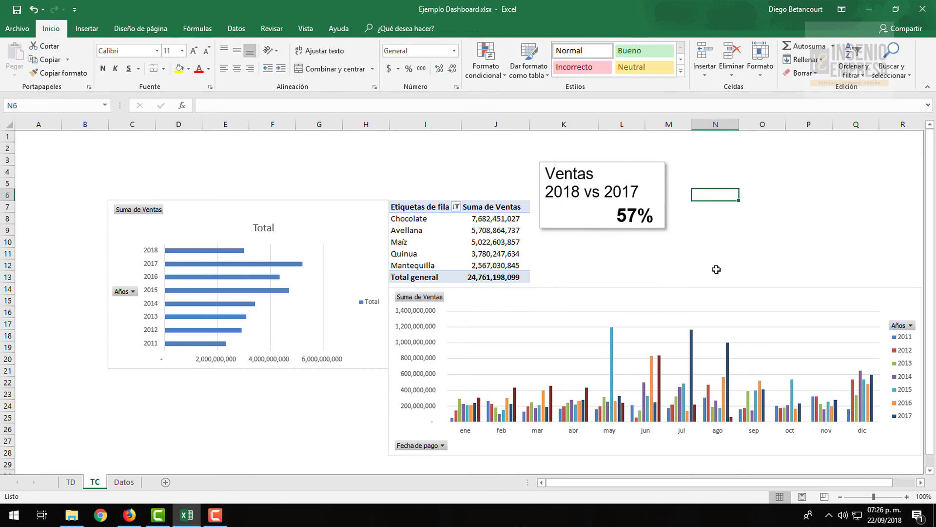
click(656, 163)
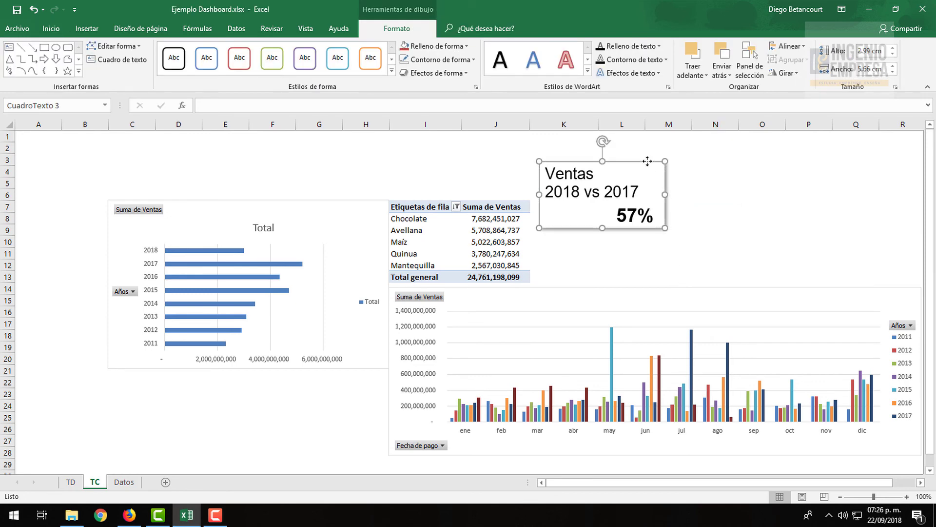
Step: Duplicate the Ventas card beside the original and change its year 2017 to 2016
key(ctrl+c)
click(728, 197)
key(ctrl+v)
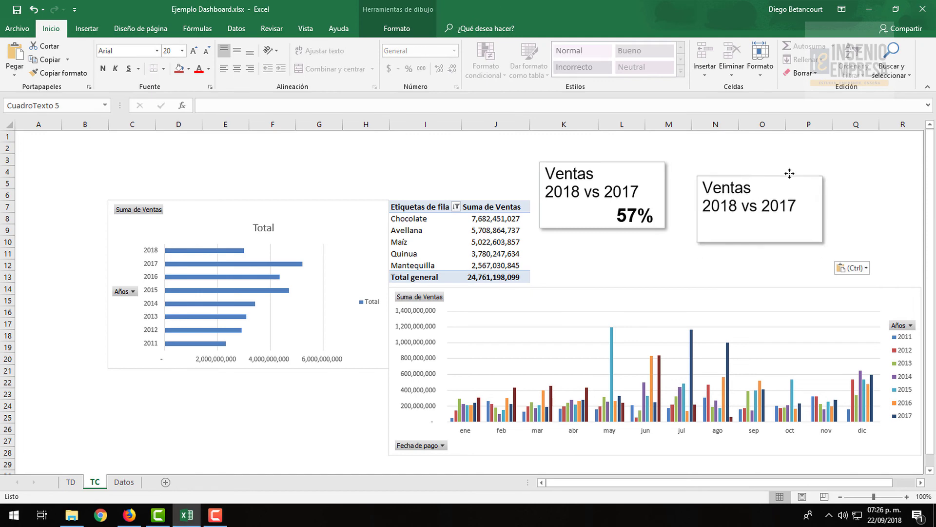
drag(783, 186, 788, 164)
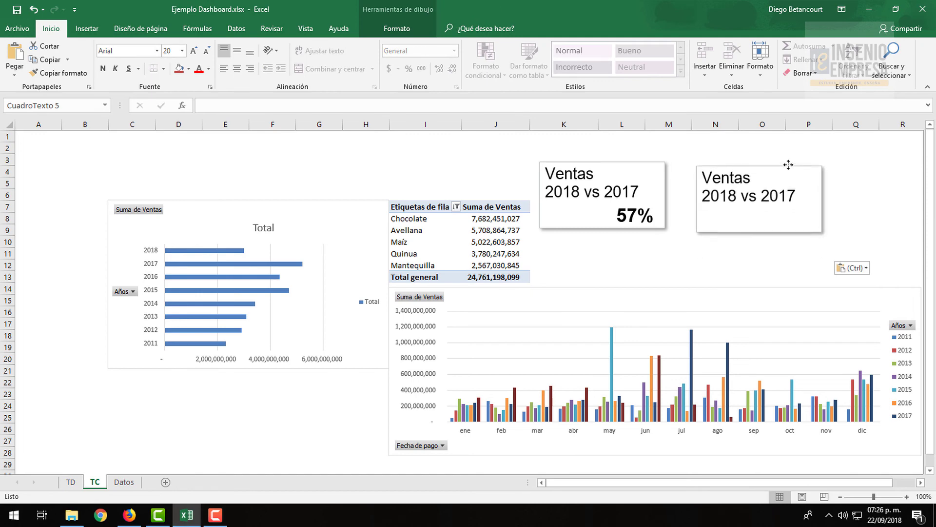
click(787, 198)
text(6)
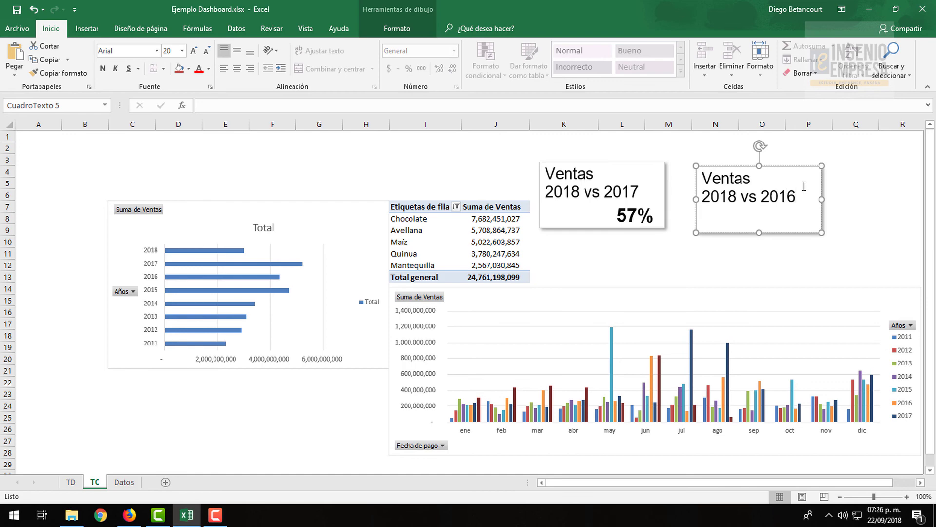
Step: Paste the 57% box into the new card and relink its formula to =TD!C9
click(640, 207)
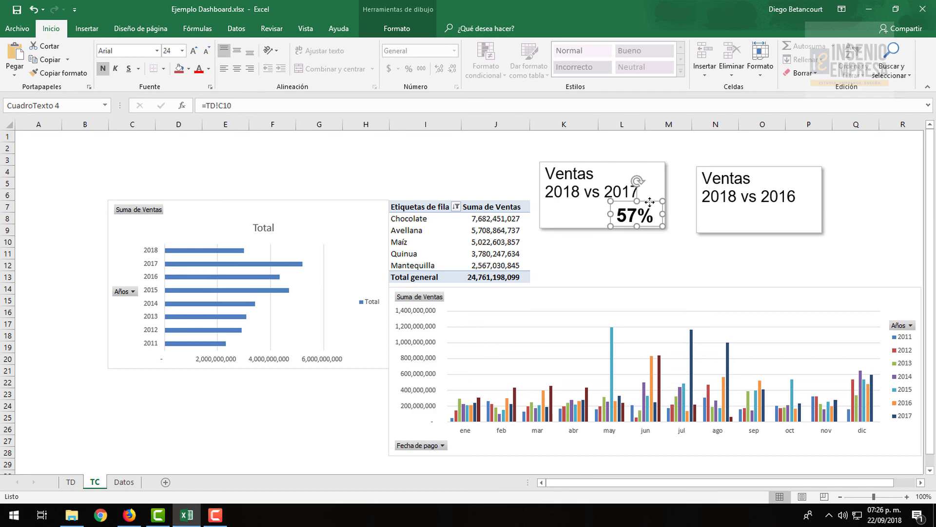
click(752, 220)
key(ctrl+v)
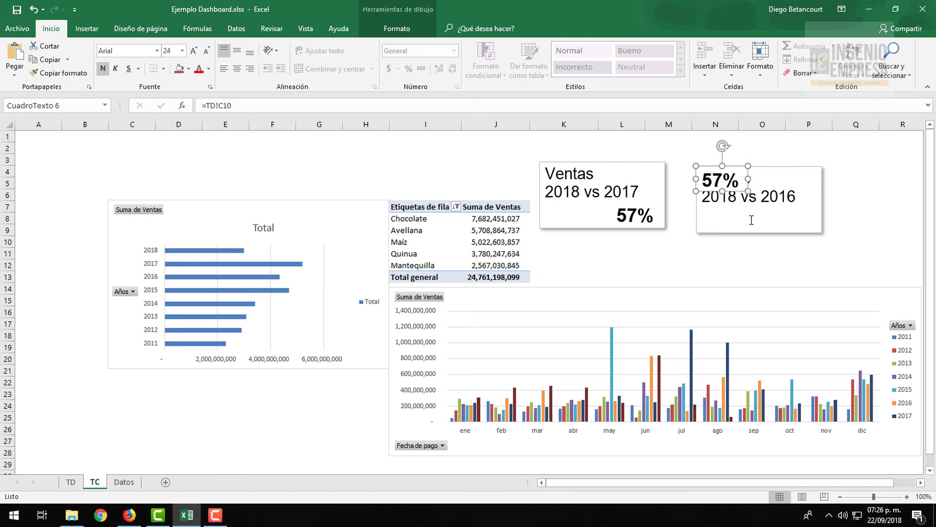
drag(743, 197, 811, 229)
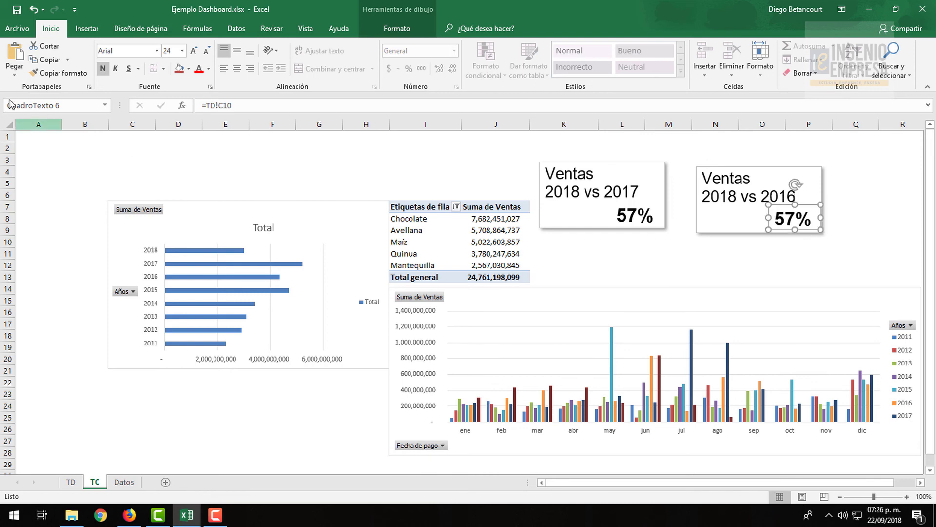
click(243, 105)
key(BackSpace)
key(BackSpace)
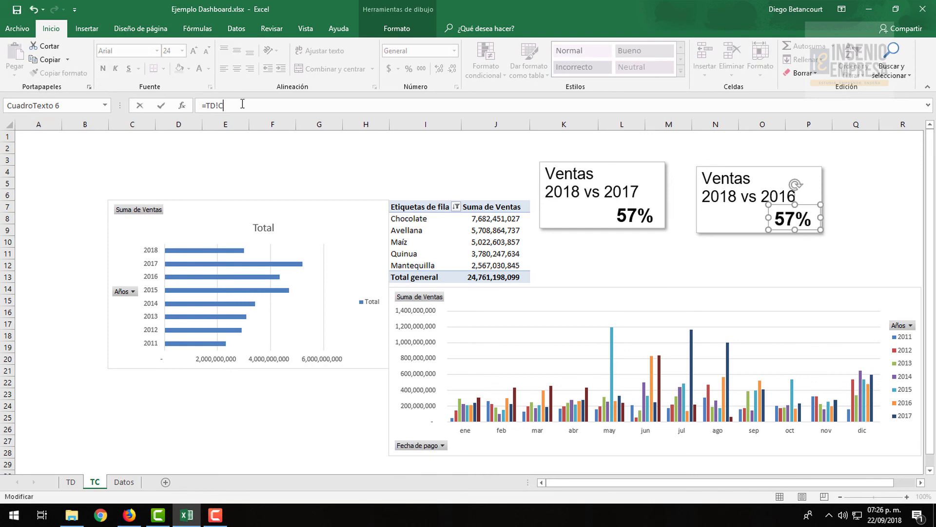
text(9)
key(Return)
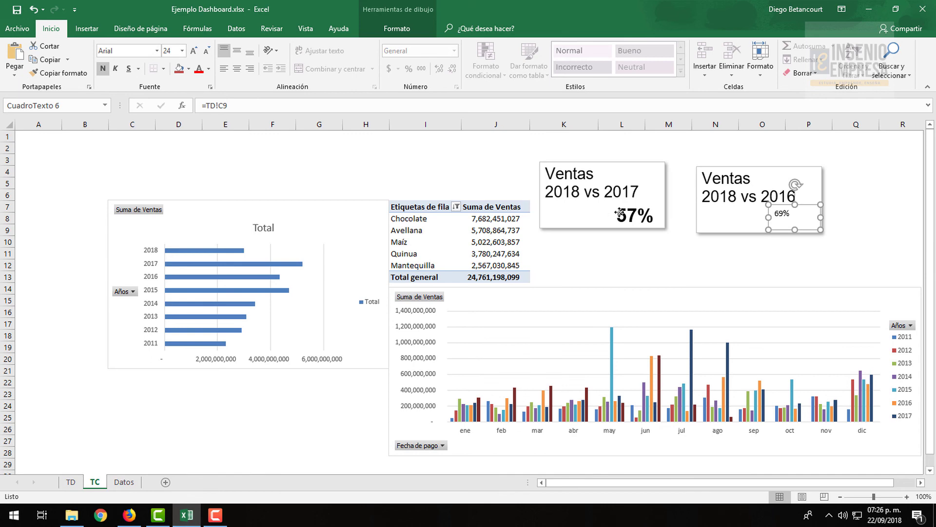
Step: Copy the 57% box's large bold formatting onto the 69% value
click(625, 215)
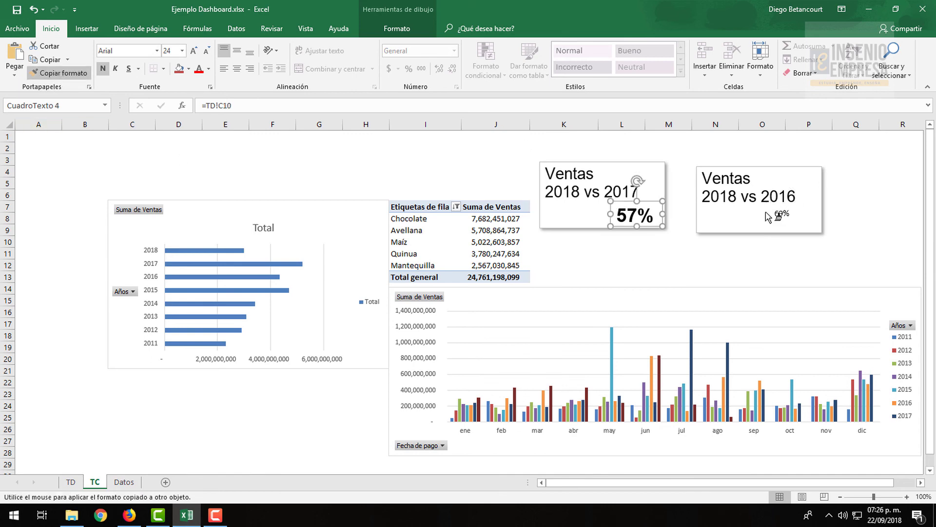
click(780, 216)
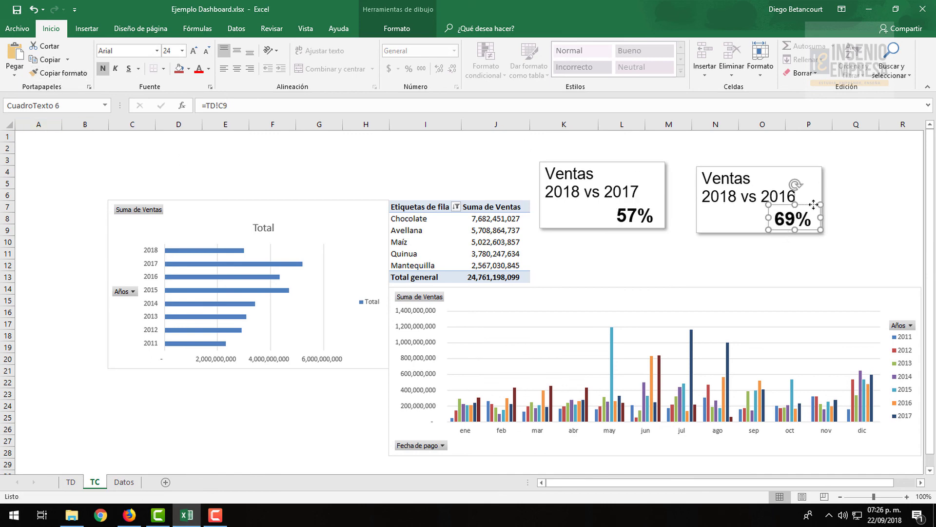
drag(811, 205, 811, 205)
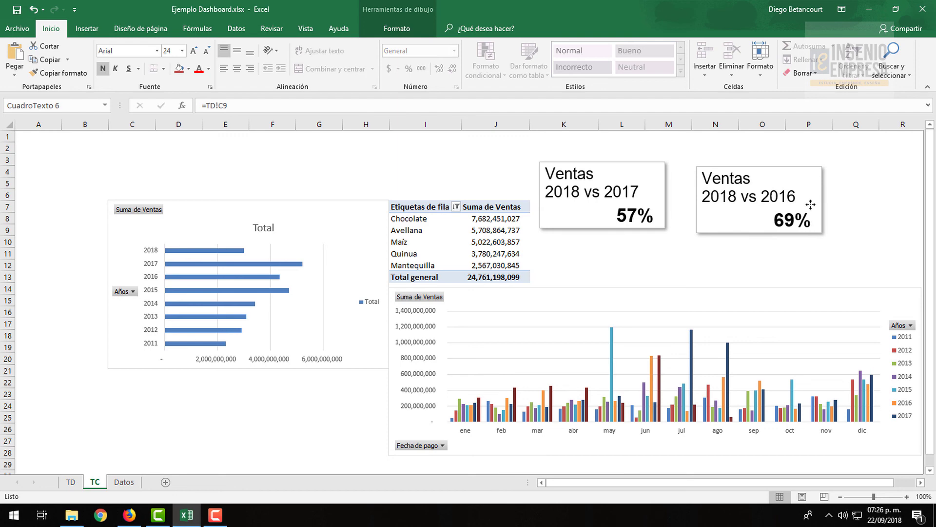
click(758, 268)
Step: Align the 2018 vs 2016 card with the first and adjust the 69% position
click(796, 170)
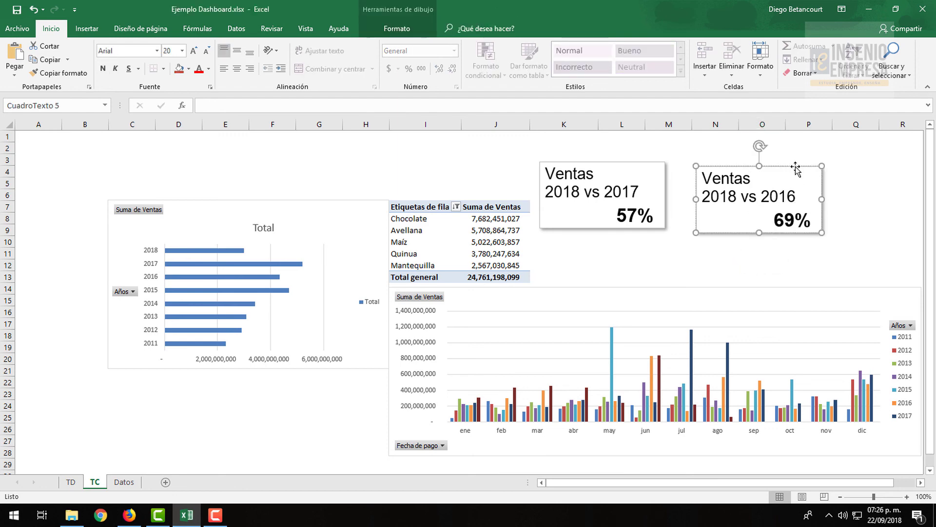
drag(797, 165, 794, 161)
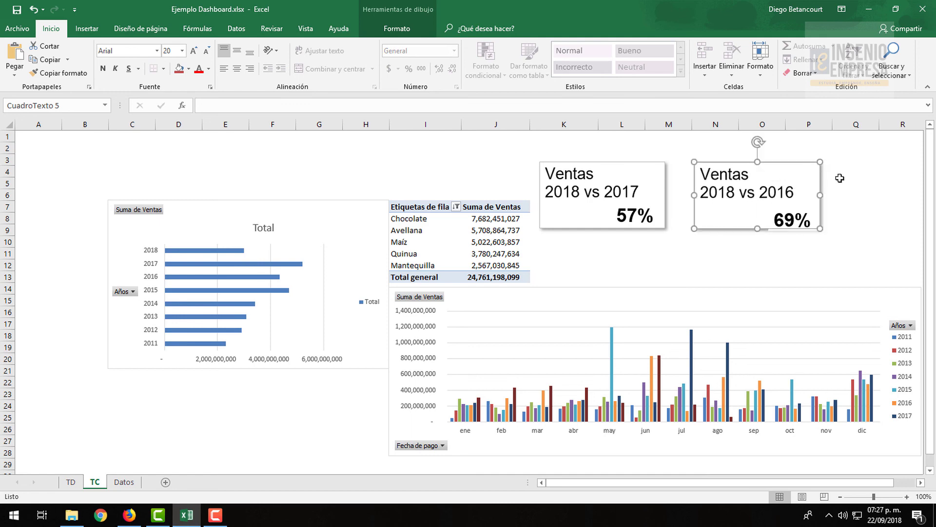
click(792, 218)
drag(793, 218, 804, 200)
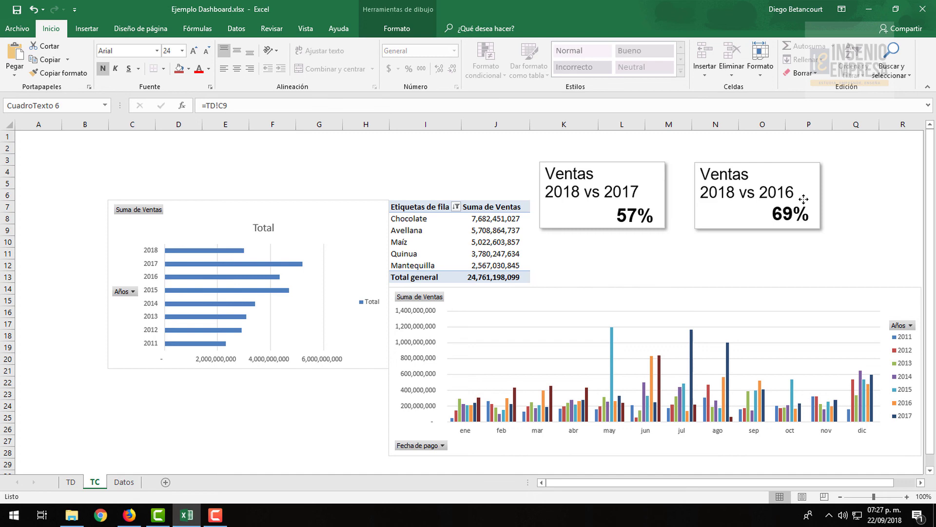
click(737, 261)
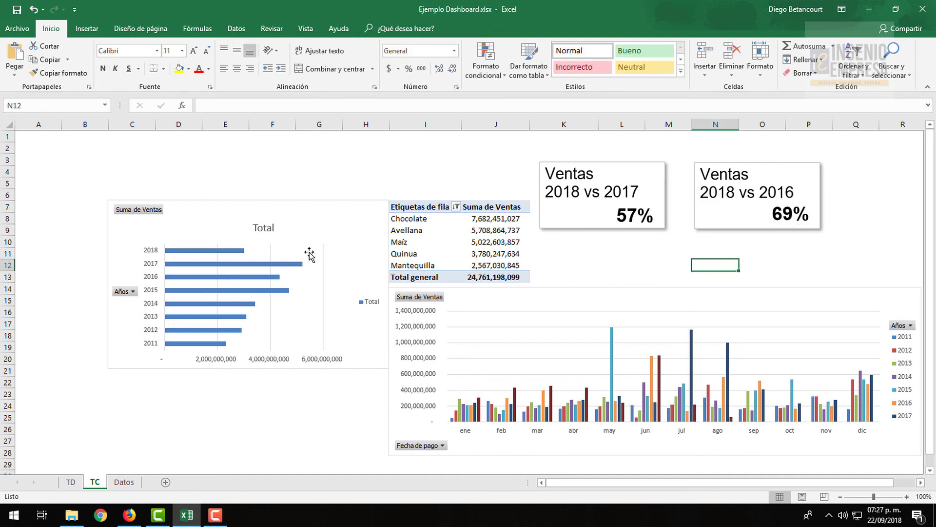
click(350, 302)
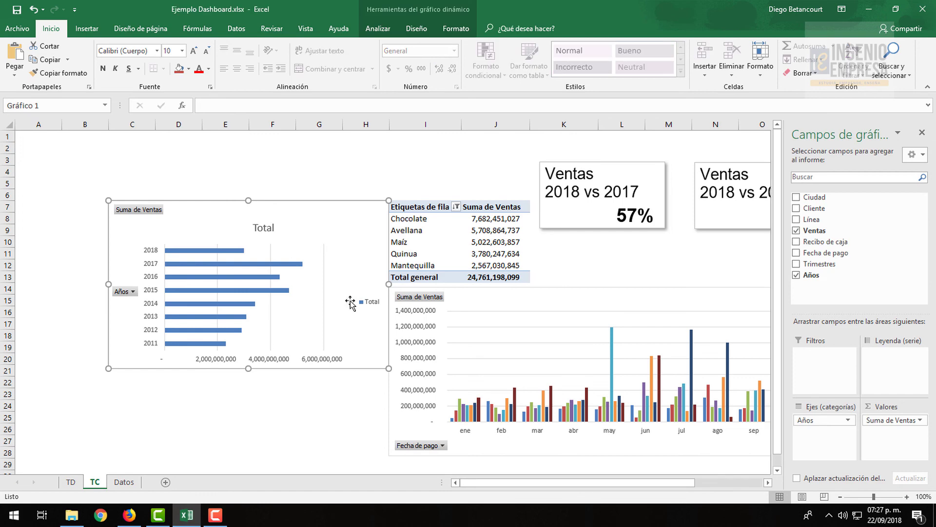
click(474, 296)
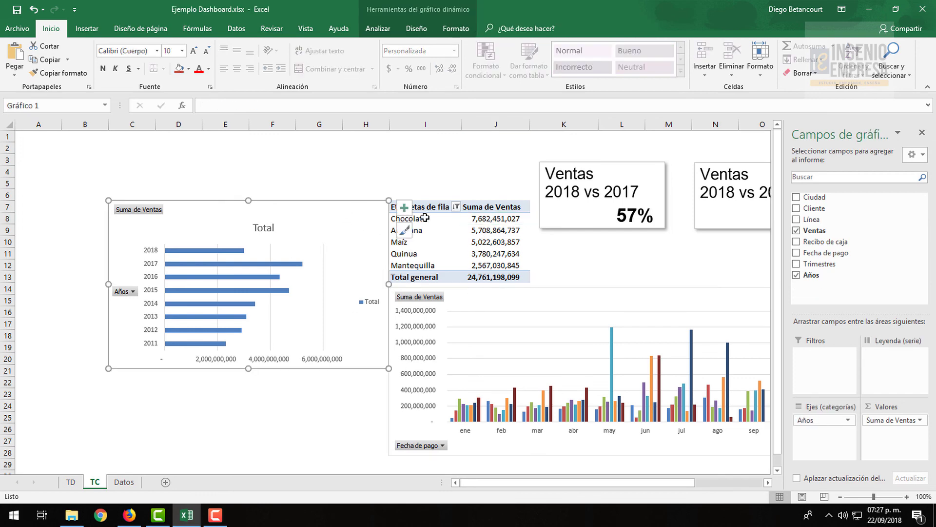
click(439, 207)
click(483, 242)
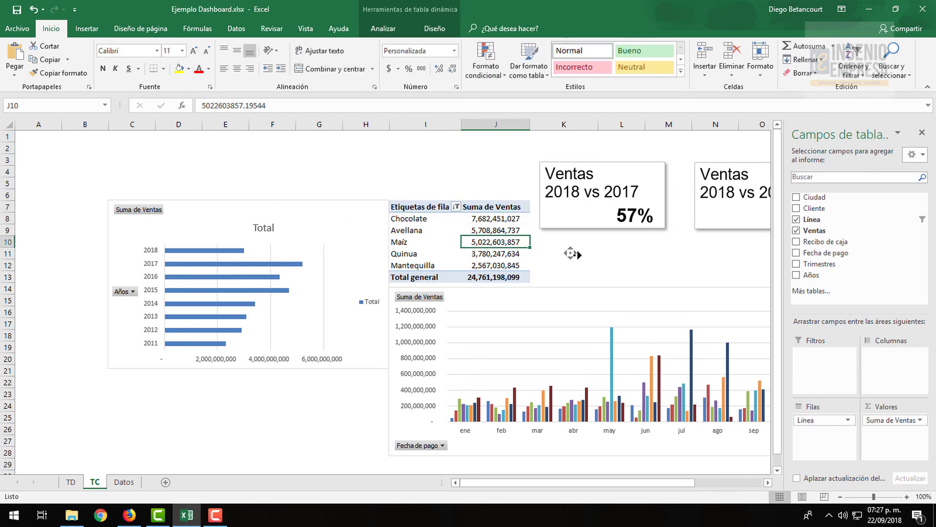
scroll(574, 249, right, 1)
scroll(585, 257, right, 1)
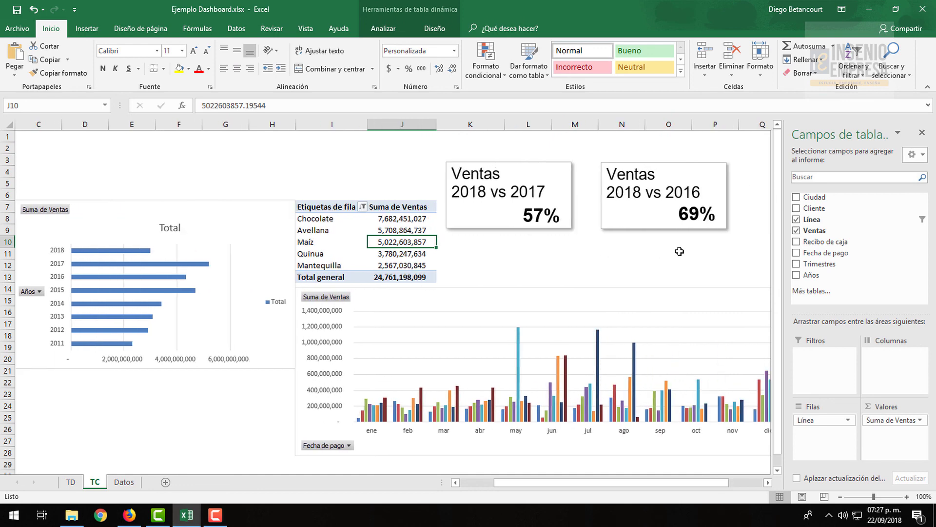
scroll(621, 251, left, 1)
scroll(514, 244, left, 1)
click(302, 214)
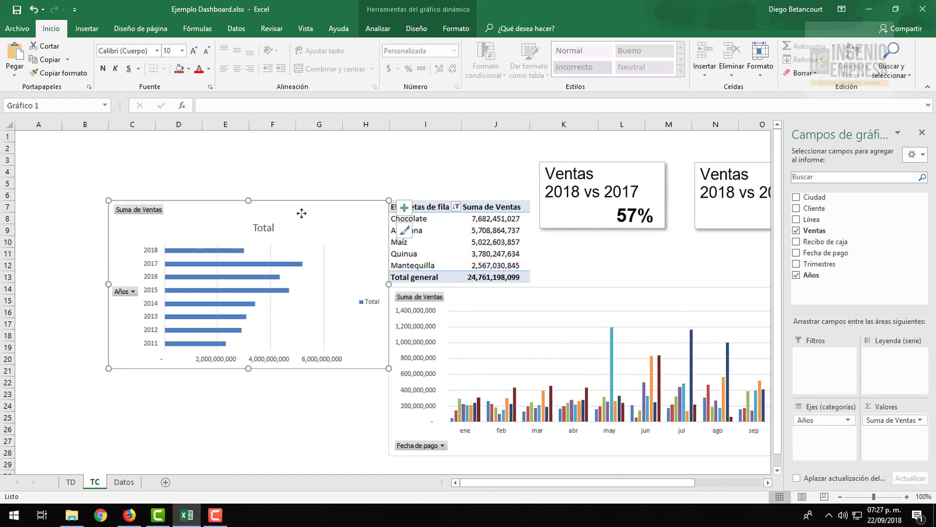